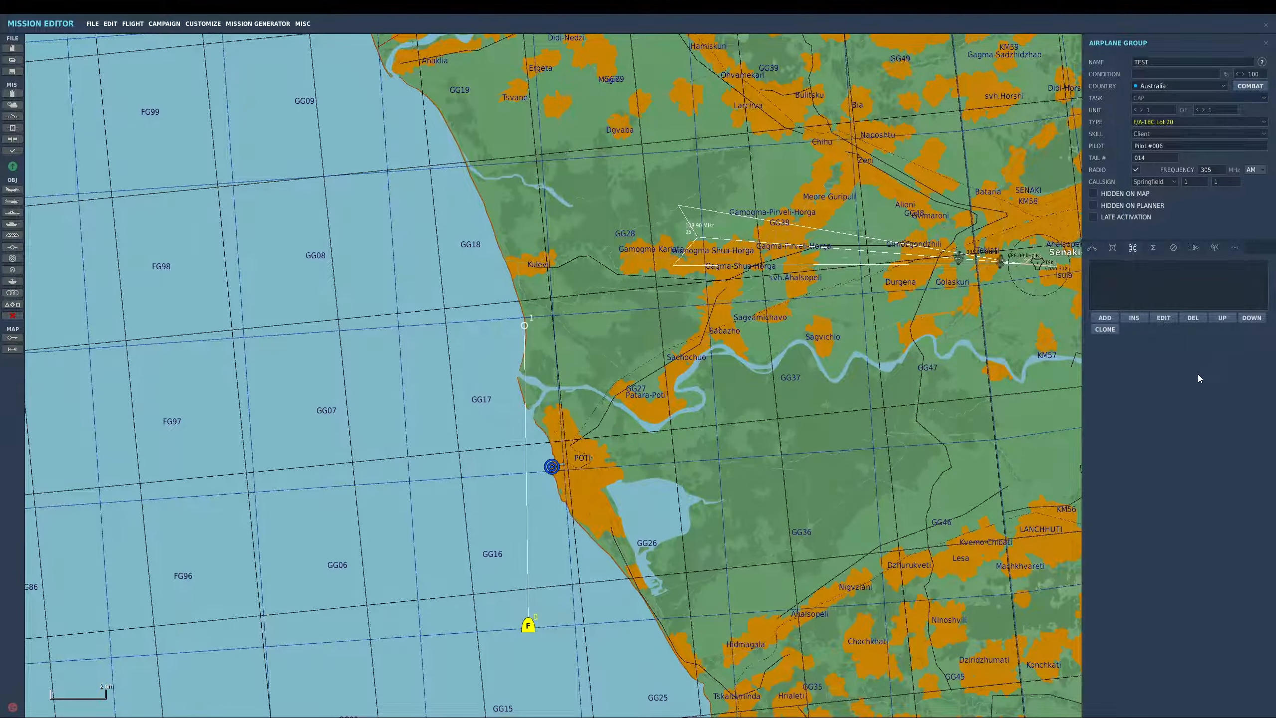
- Try adding a Perform Task Orbit action to the TEST flight's first waypoint, then delete it
scroll(863, 417, down, 2)
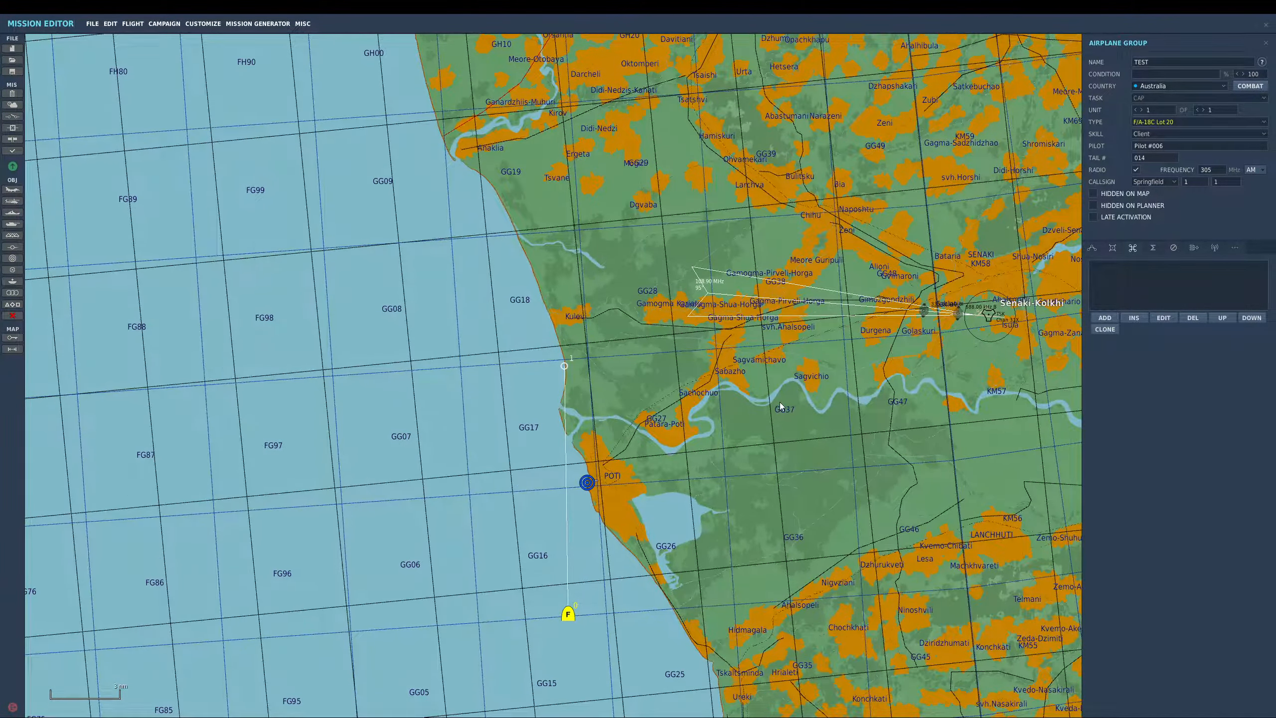
drag(846, 433, 826, 425)
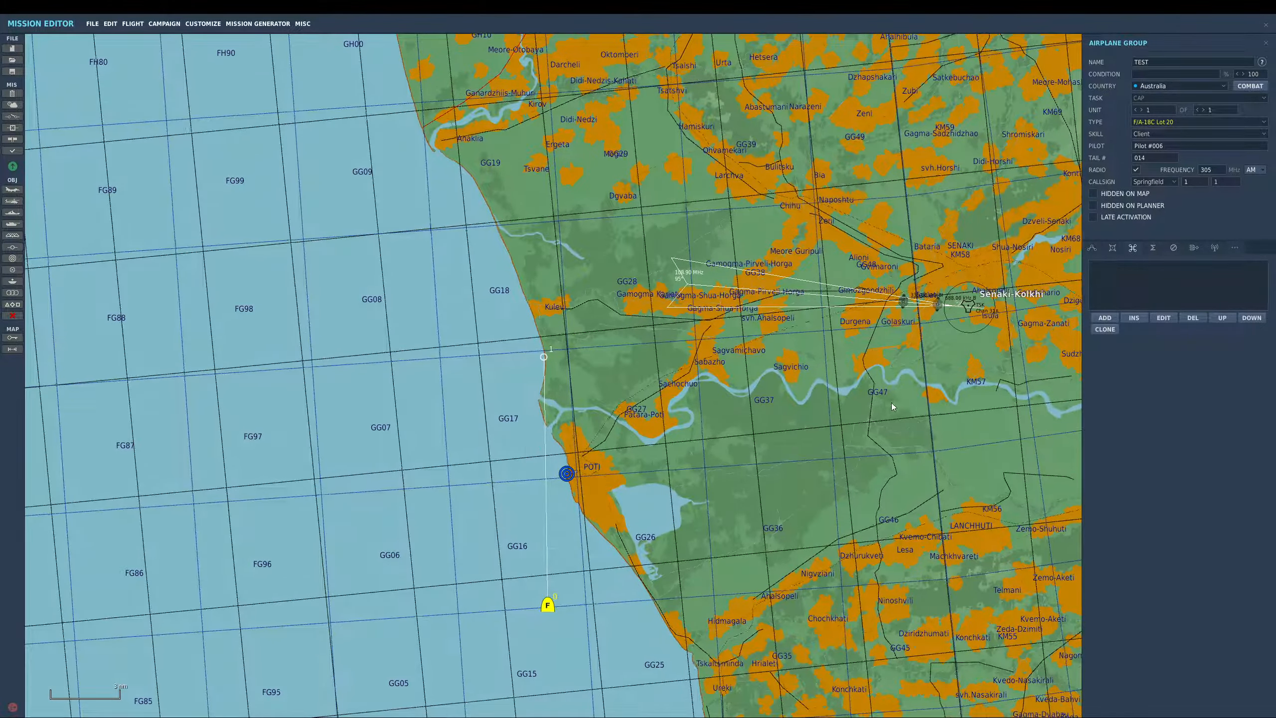
click(544, 358)
click(550, 608)
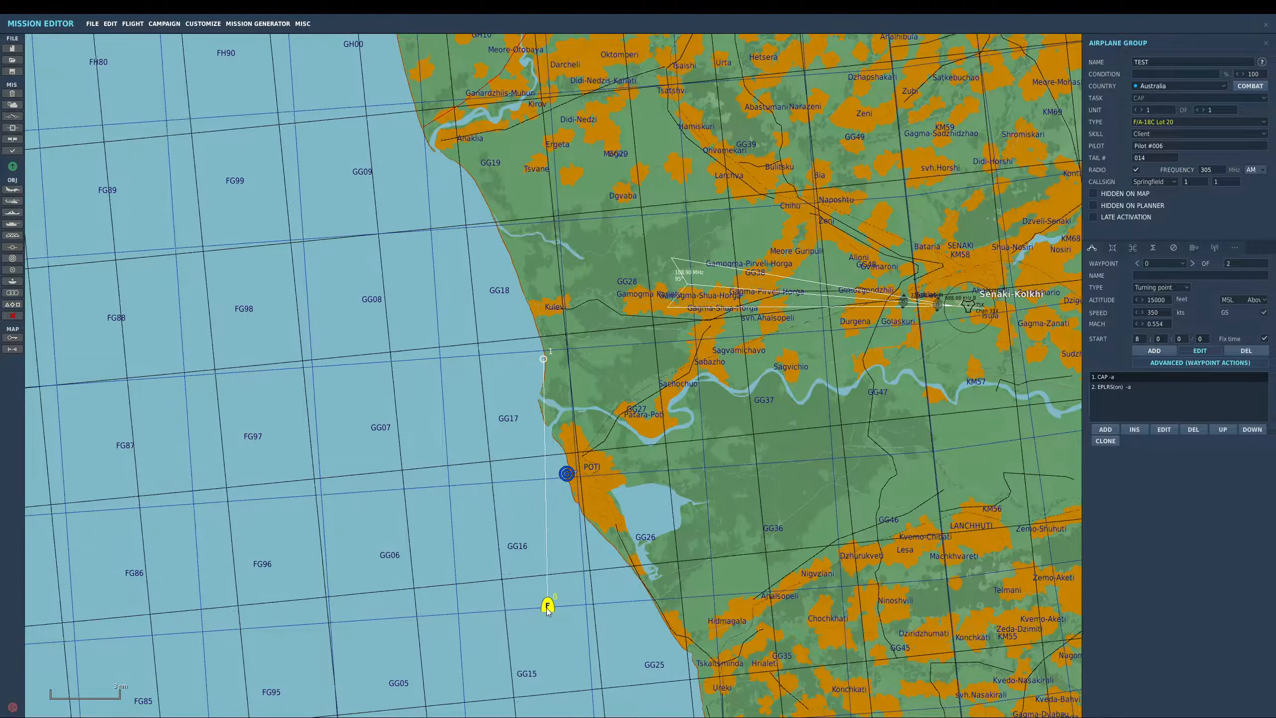
click(544, 359)
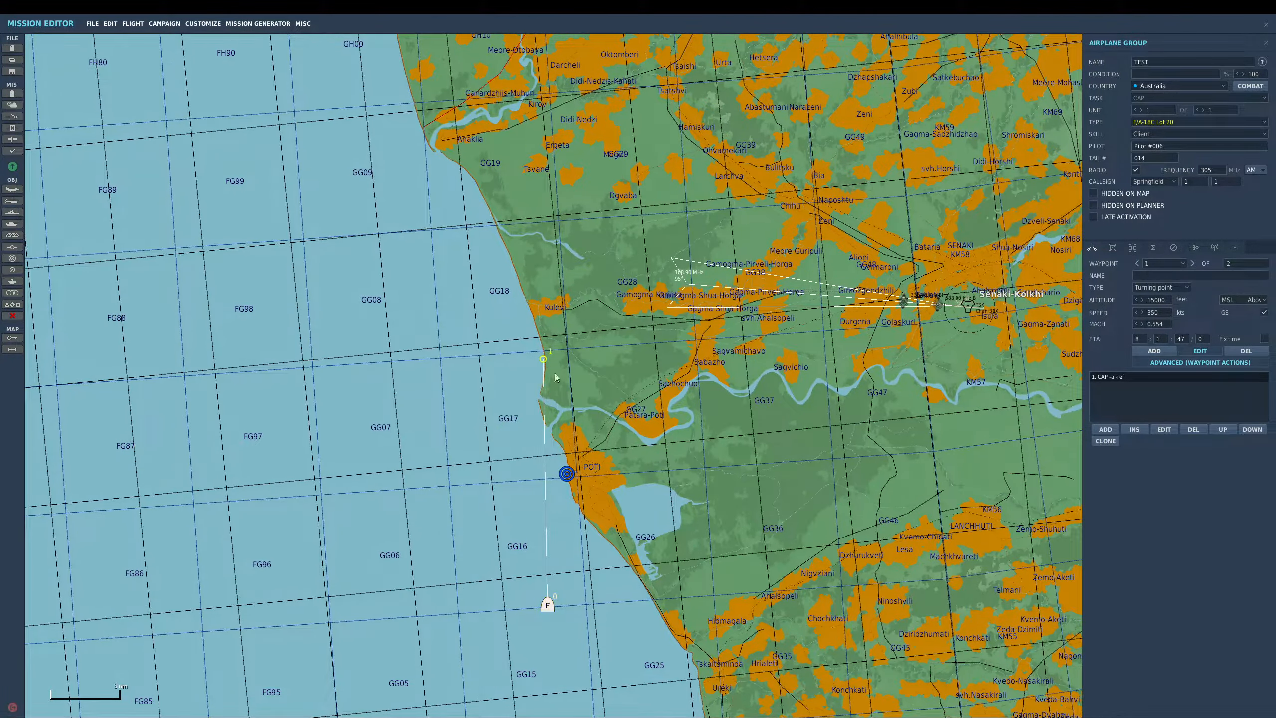
click(1106, 430)
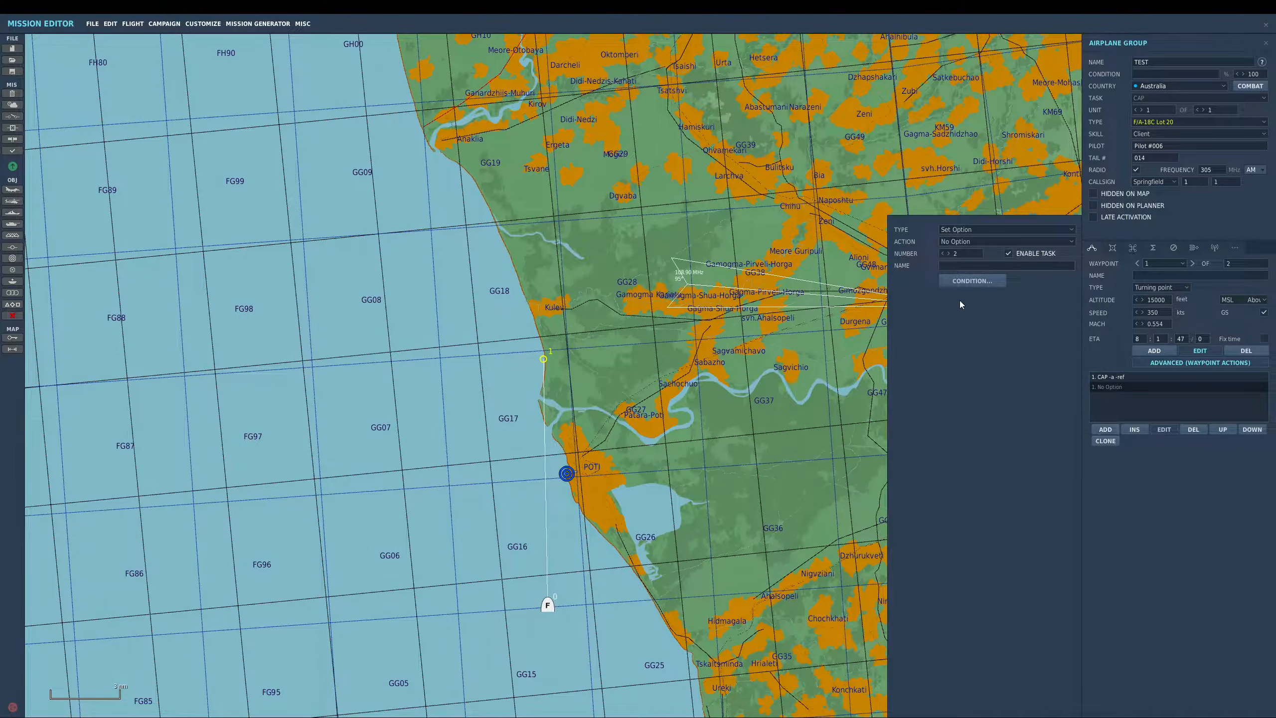
click(958, 243)
click(960, 229)
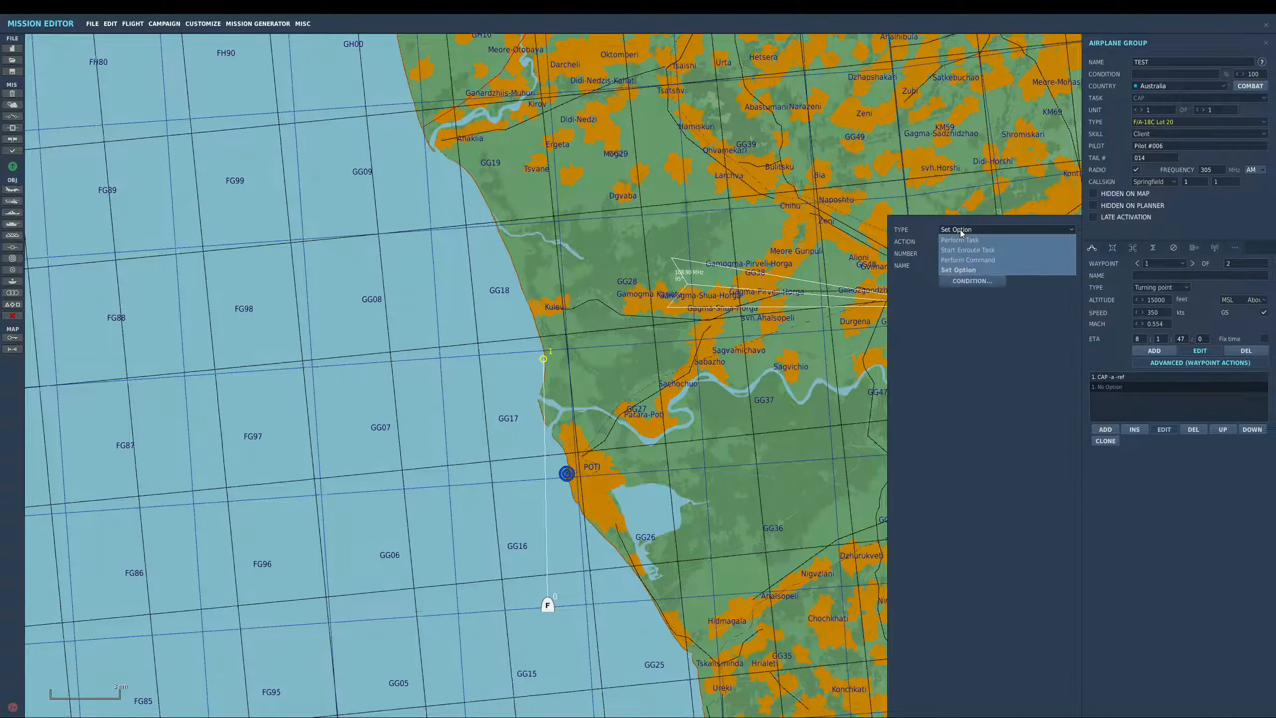
click(962, 241)
click(961, 242)
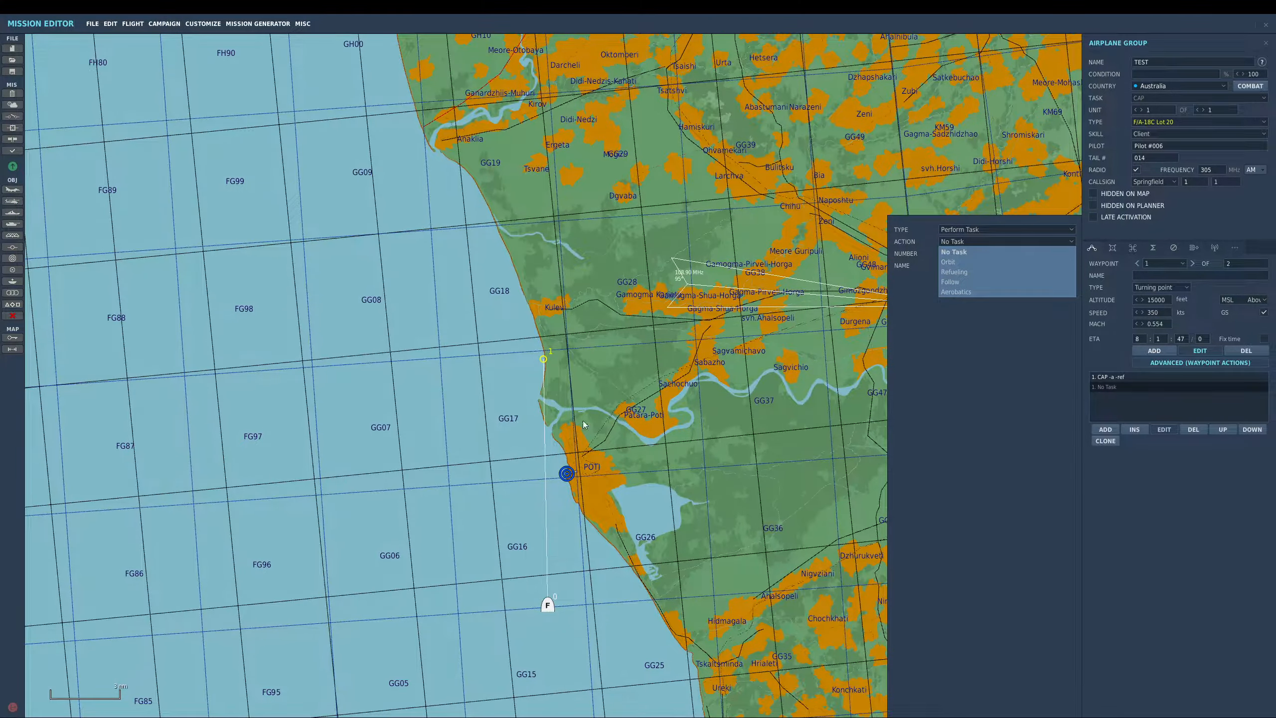
click(953, 261)
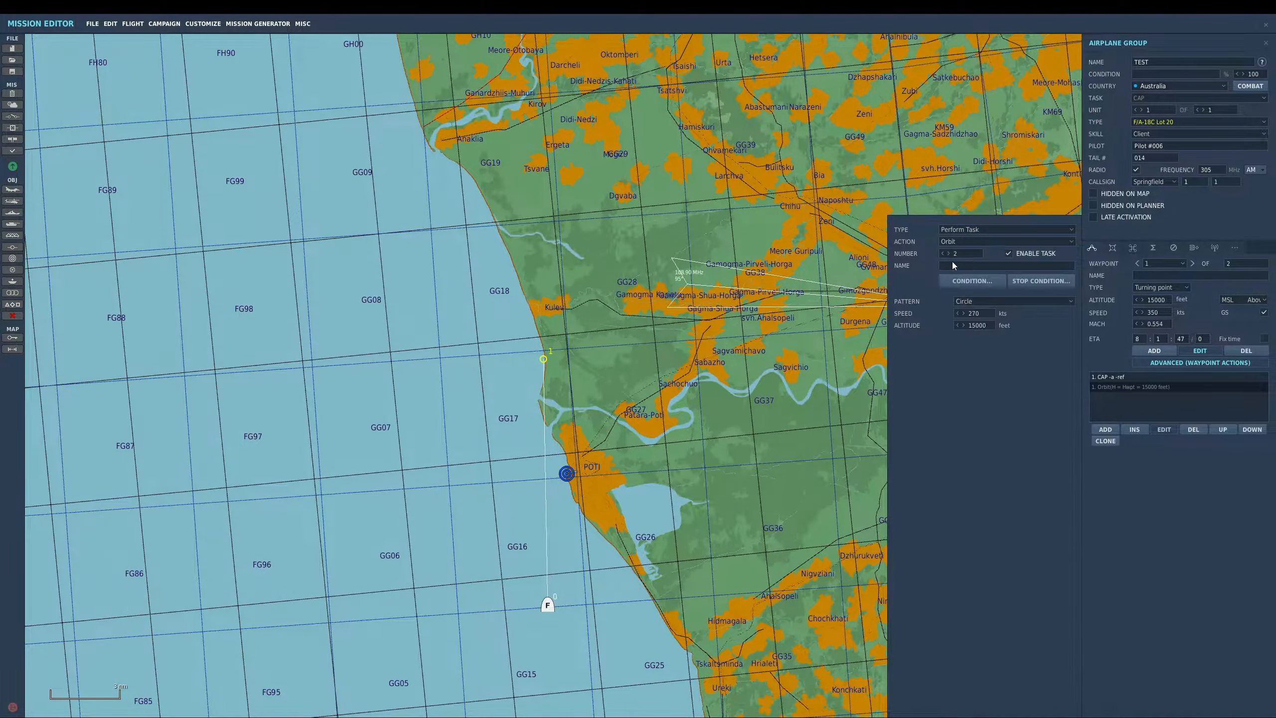
click(1196, 429)
click(1137, 249)
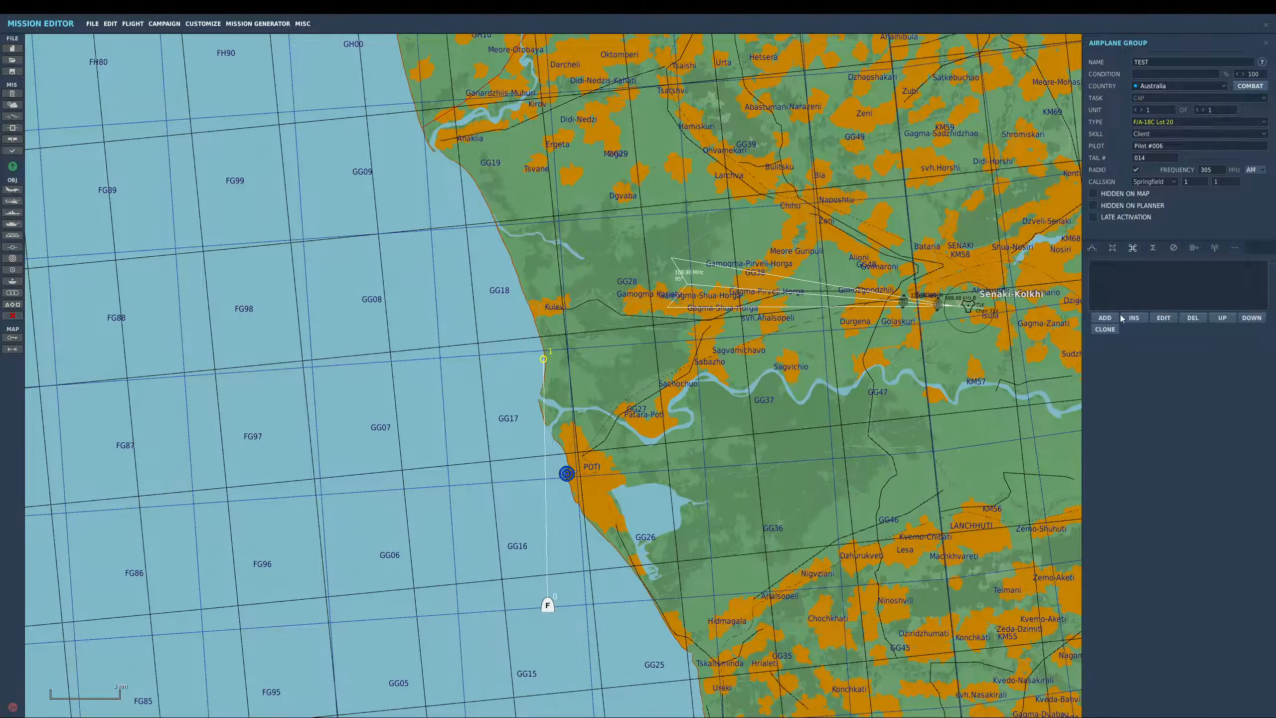
- Place a new airplane group over the sea northwest of Poti and set its aircraft type to JF-17
drag(755, 397, 636, 390)
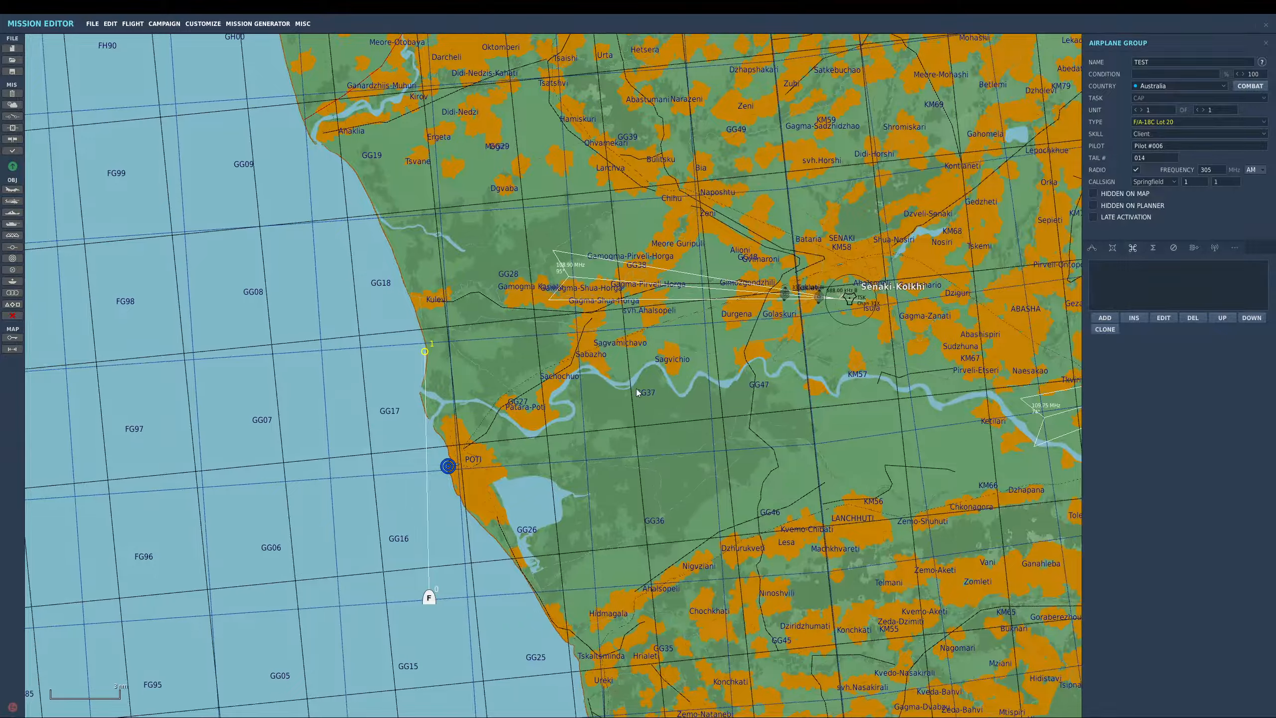
scroll(622, 386, down, 2)
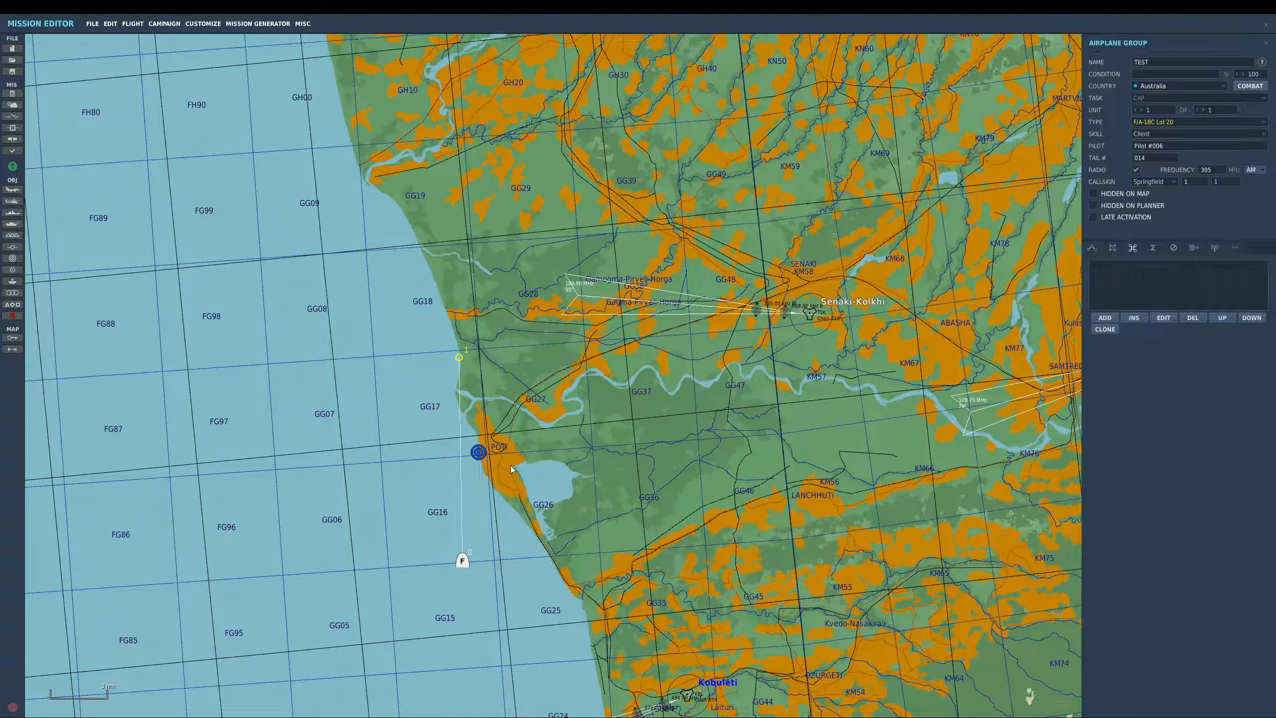
drag(519, 476, 536, 507)
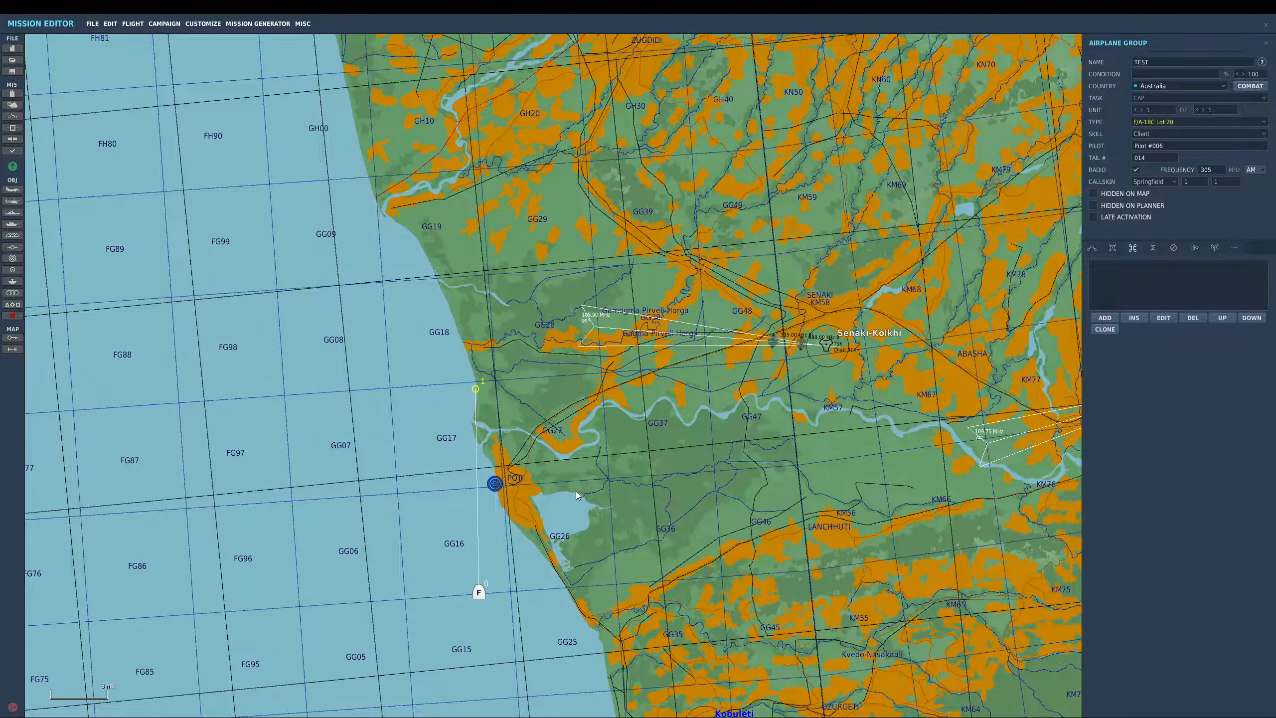
scroll(354, 425, down, 1)
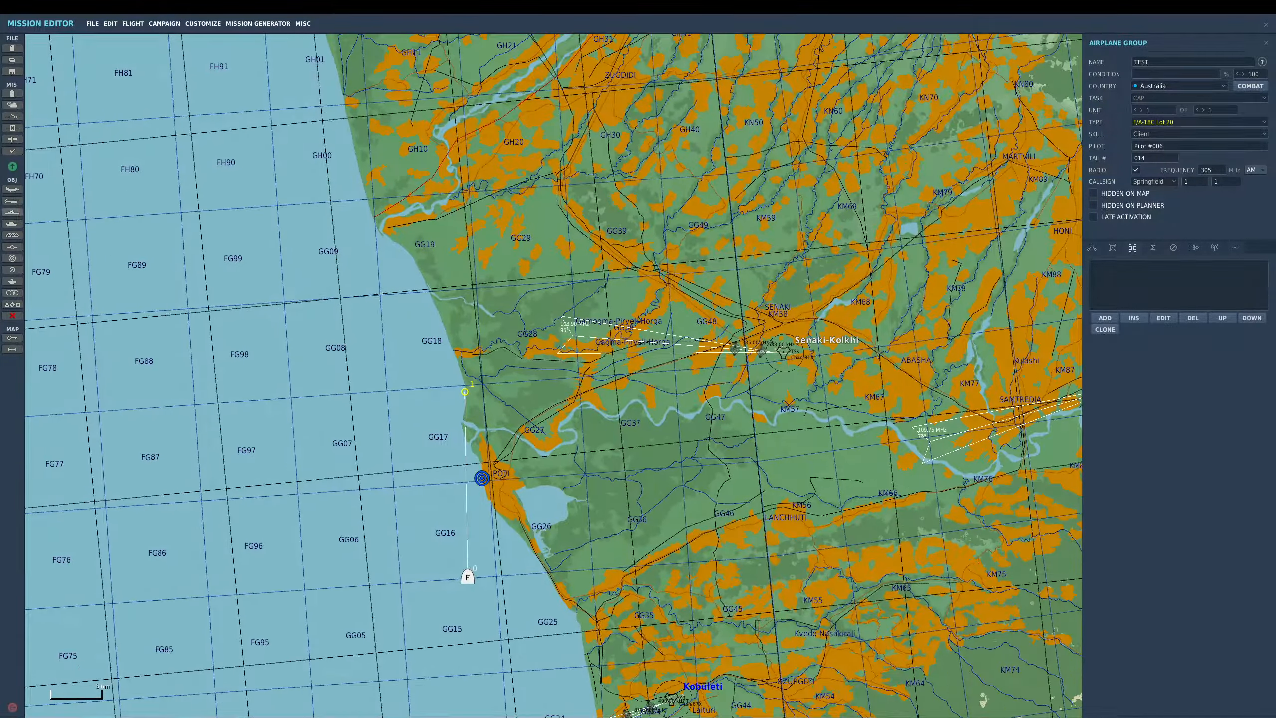
click(16, 189)
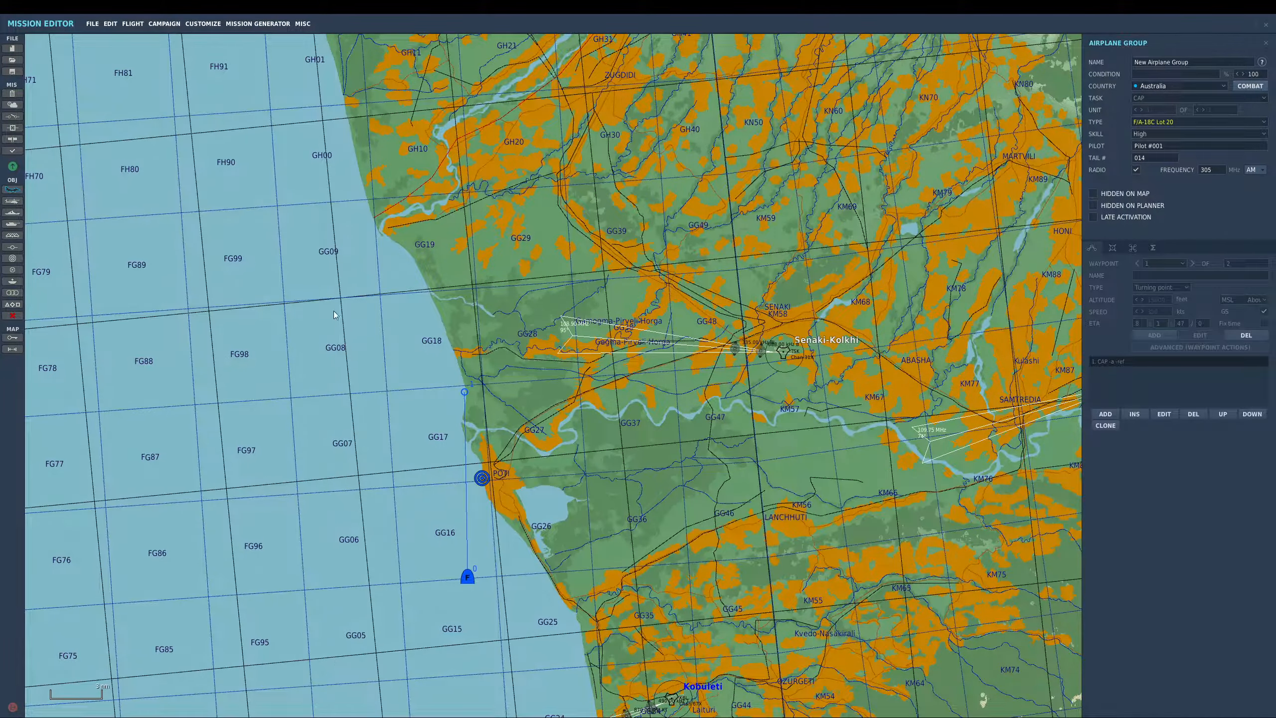
click(307, 320)
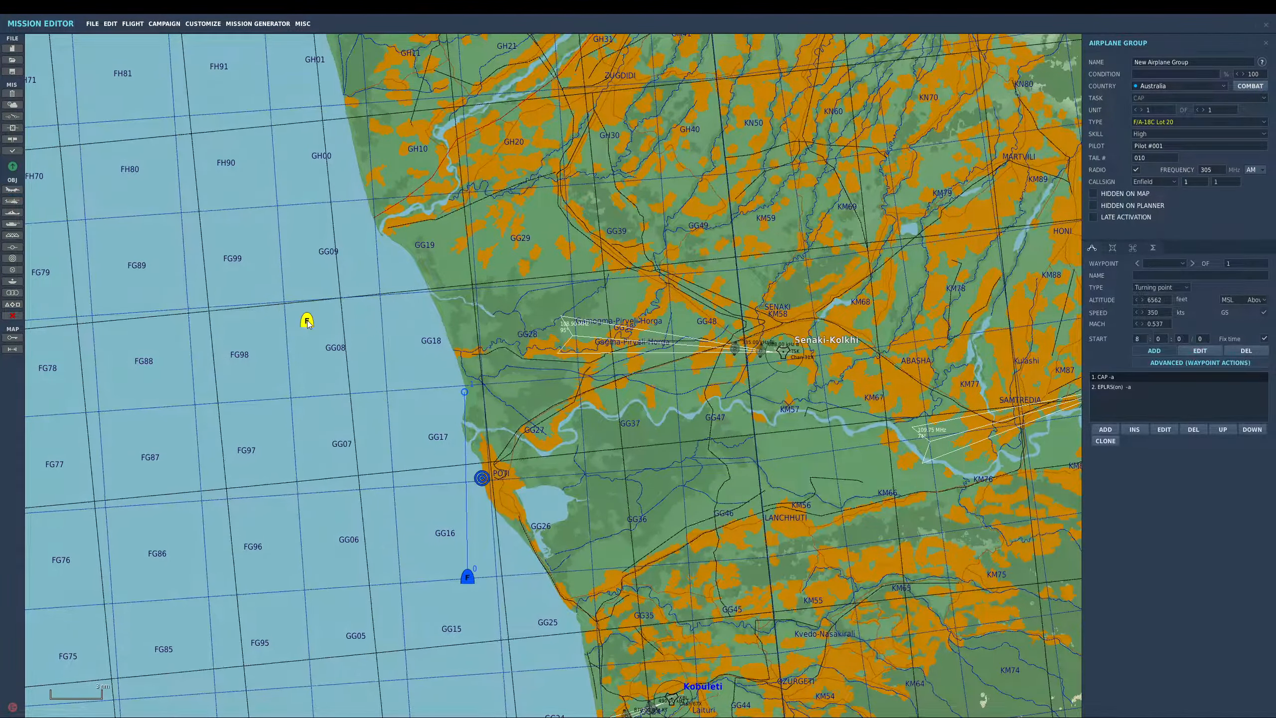
click(1184, 121)
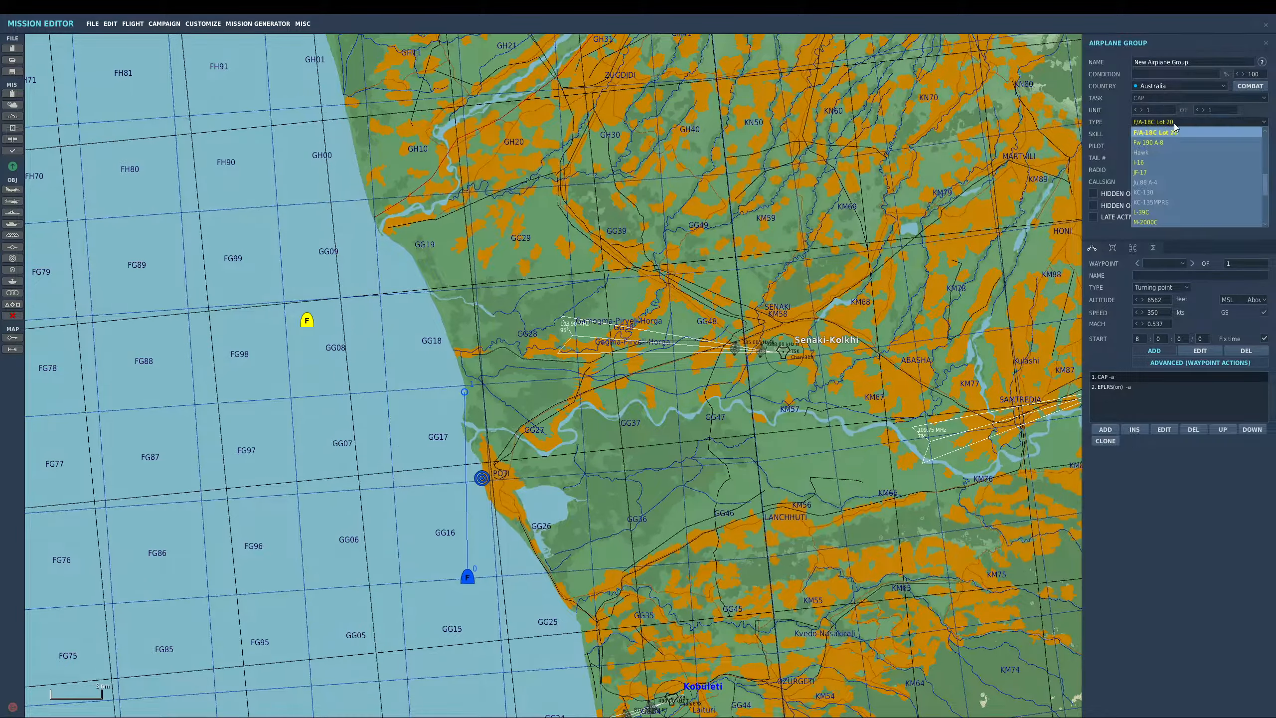
scroll(1177, 175, up, 3)
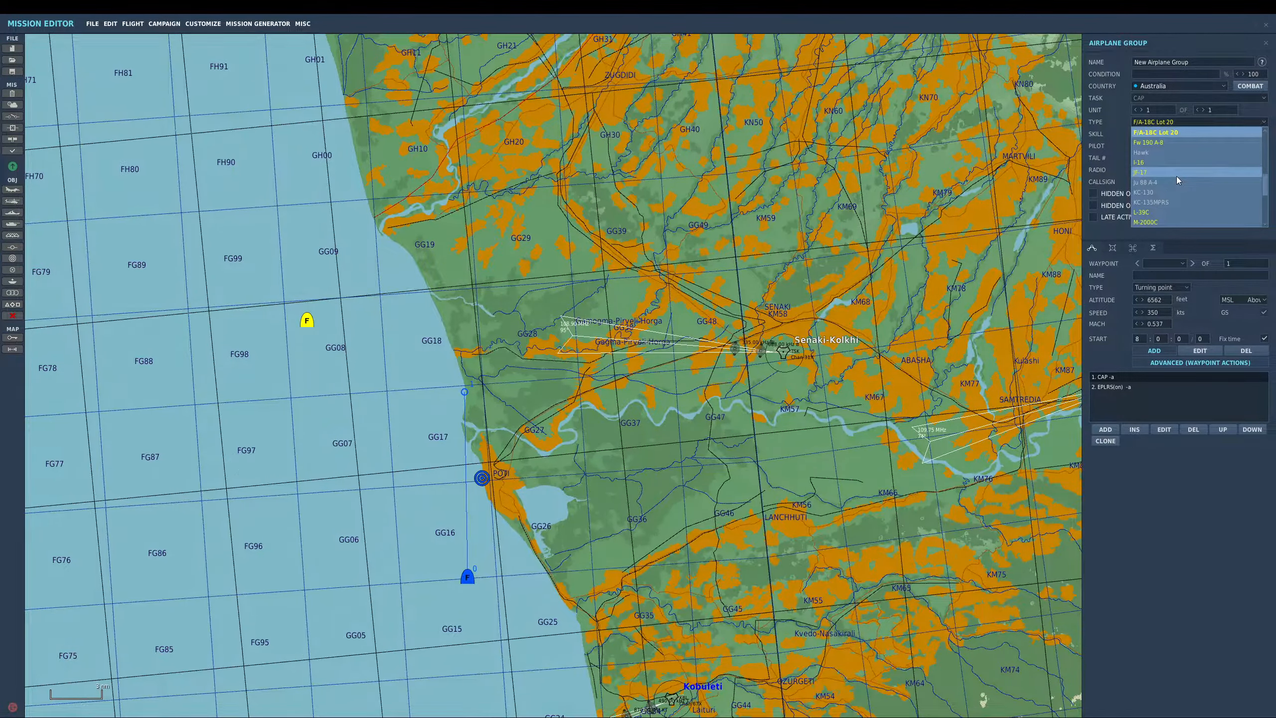
click(1176, 175)
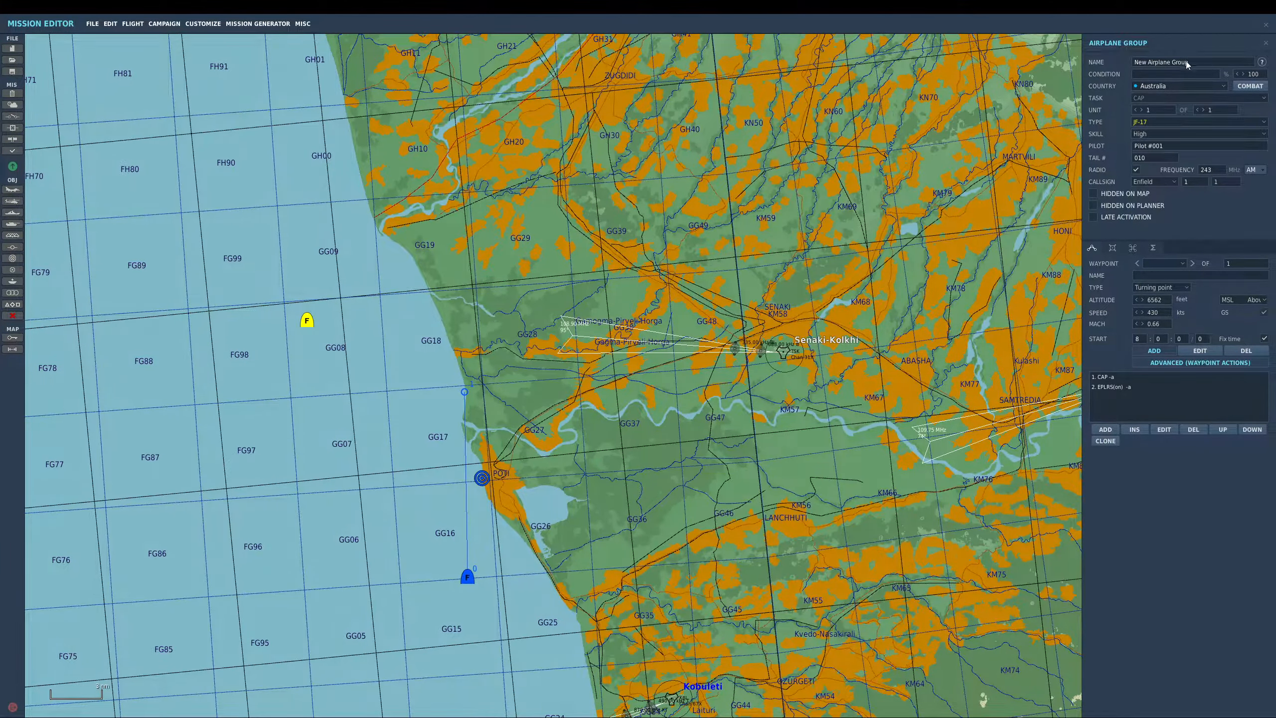
- Name the new group jf17 and set its starting altitude to 15000 feet and speed to 350 knots
text(jf17)
click(1165, 301)
text(15)
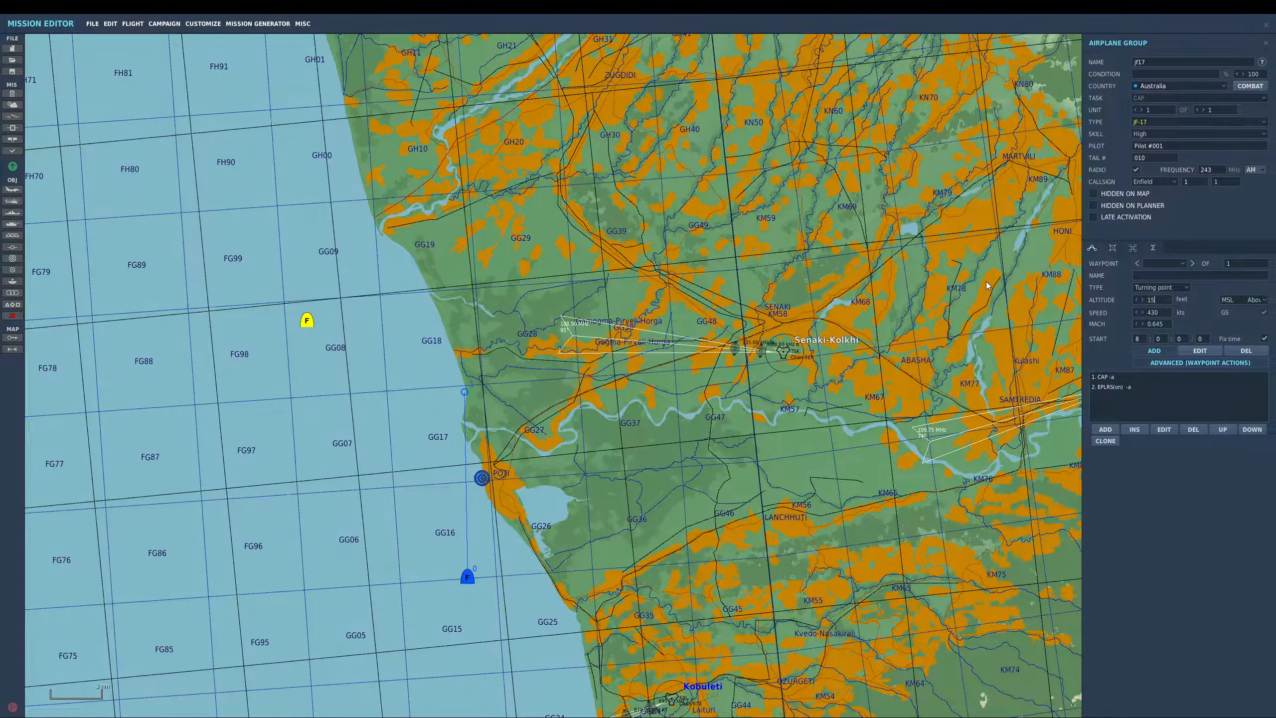
text(0000)
key(BackSpace)
key(Tab)
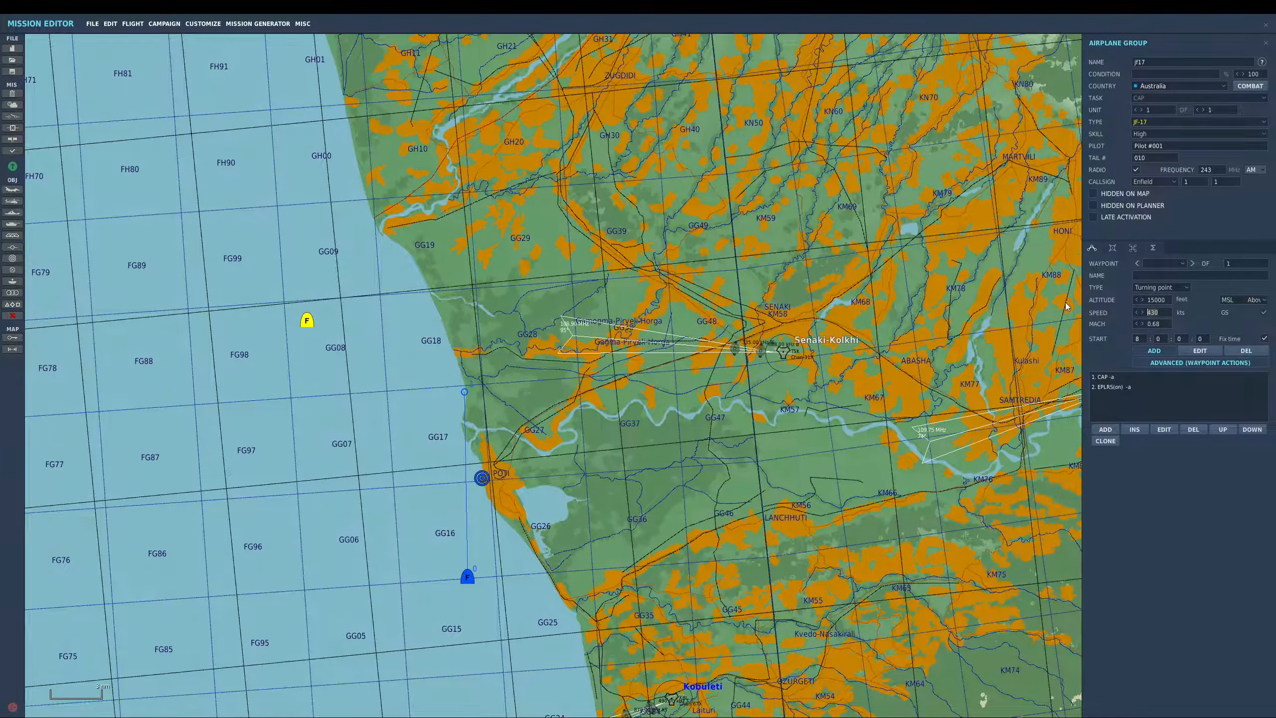
text(350)
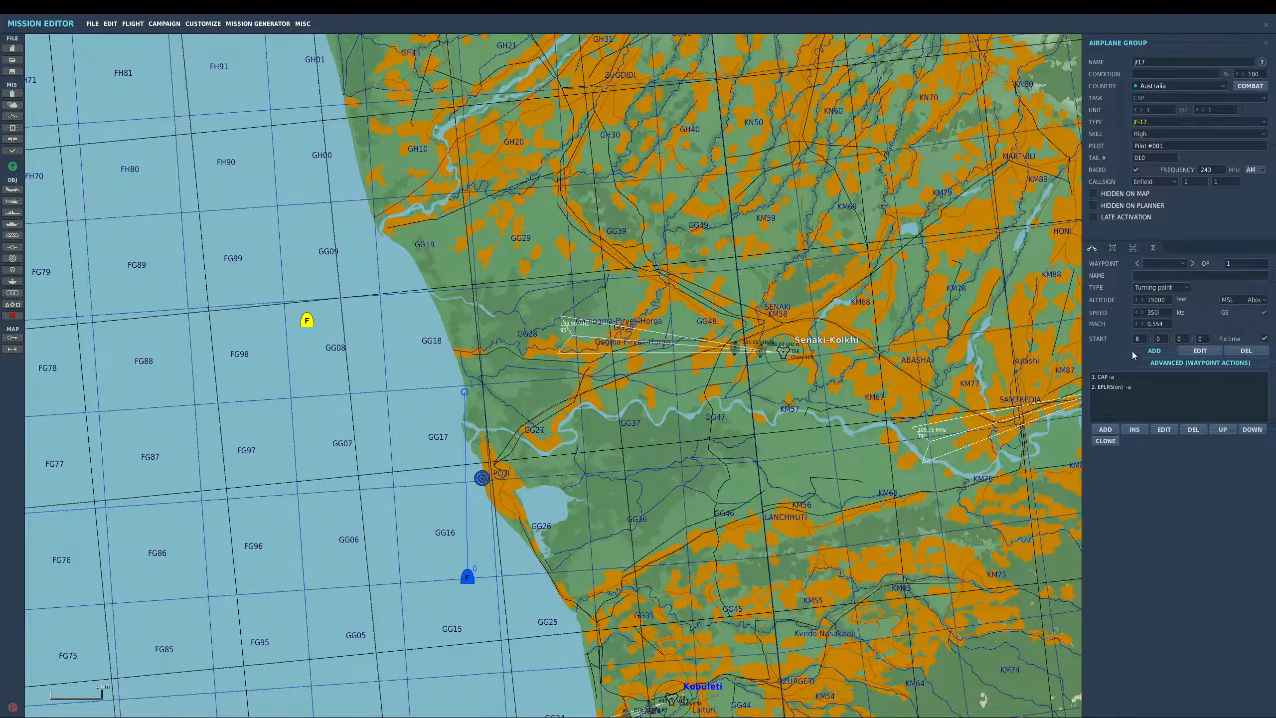
- Add a waypoint on the coast north of Poti and give it a Perform Task Orbit action
click(457, 336)
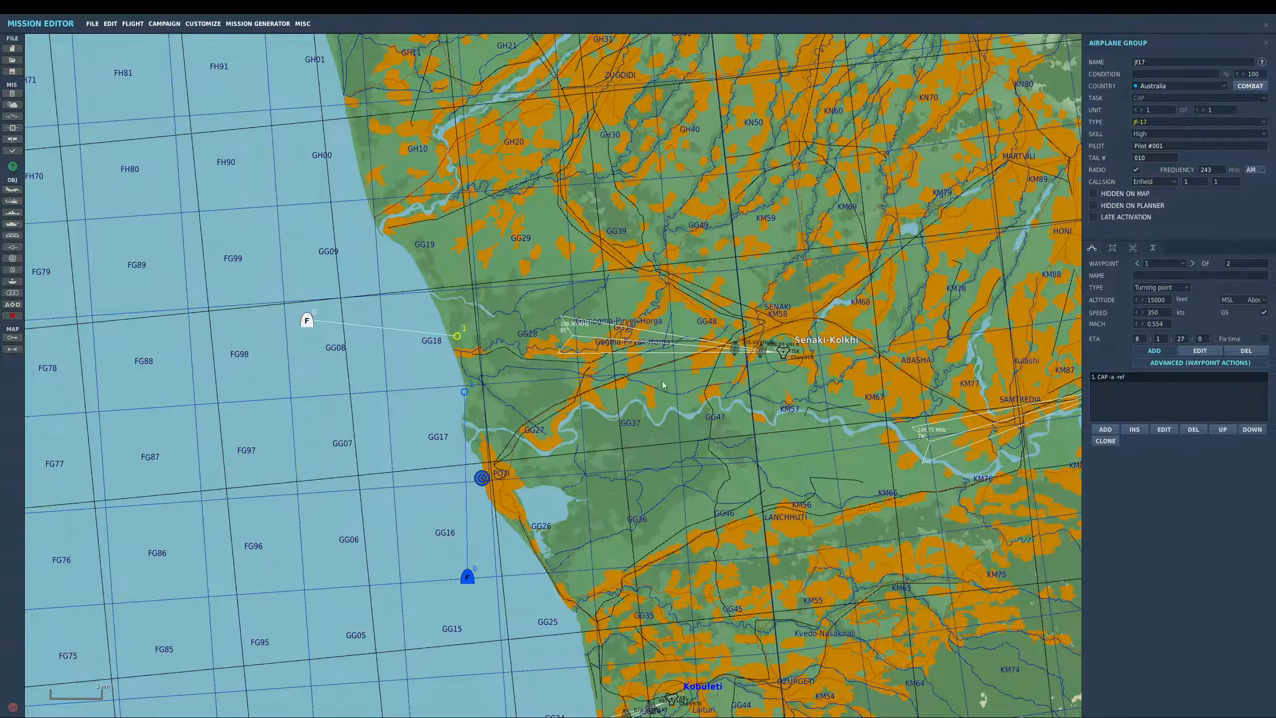
click(1105, 429)
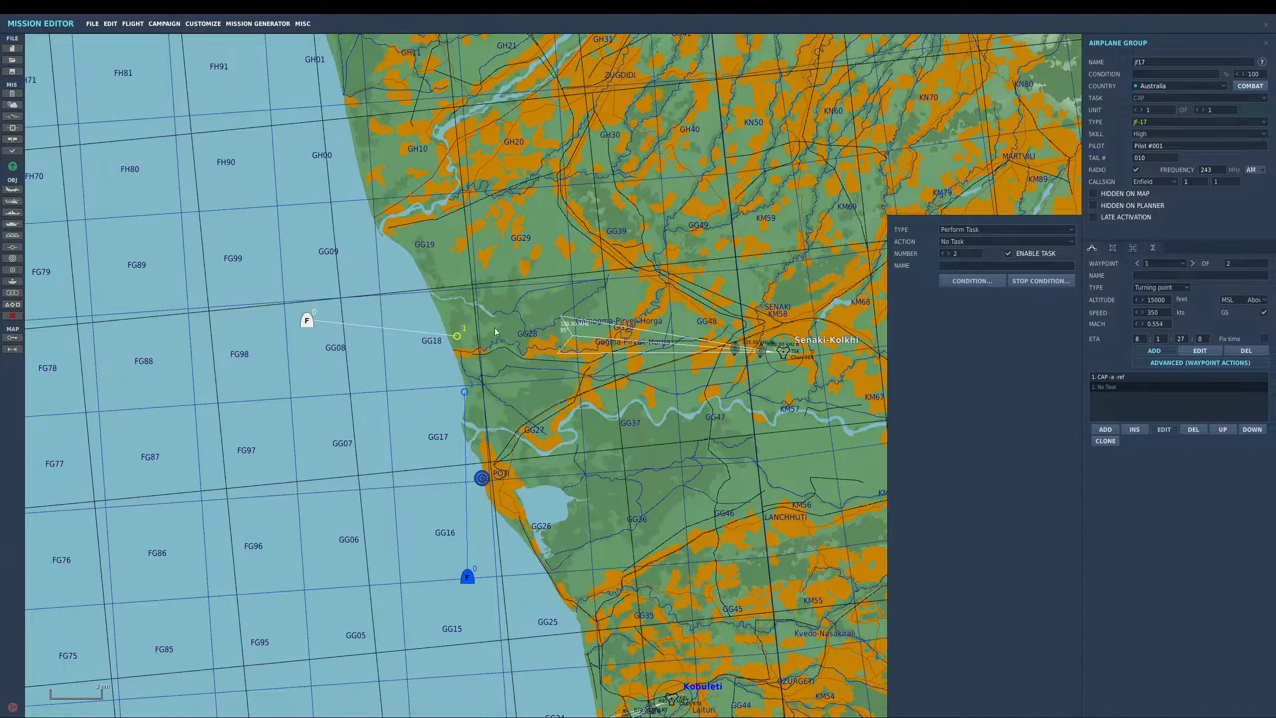
click(968, 243)
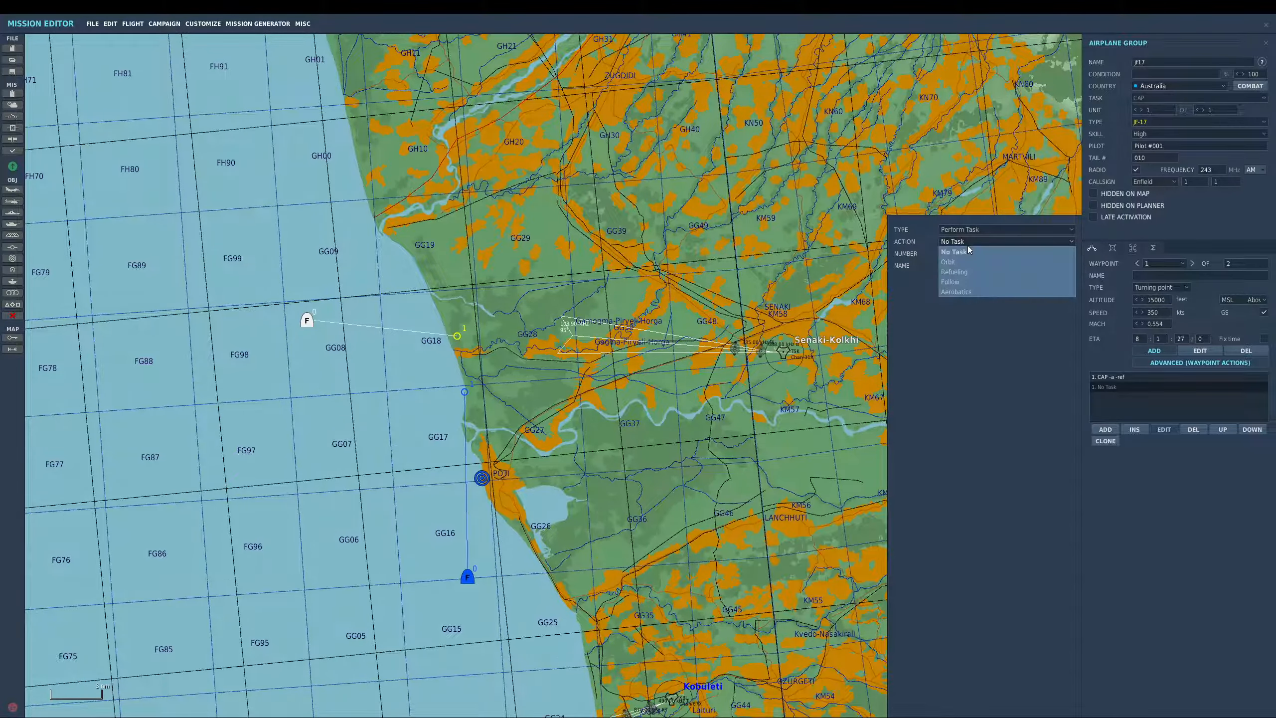
click(962, 273)
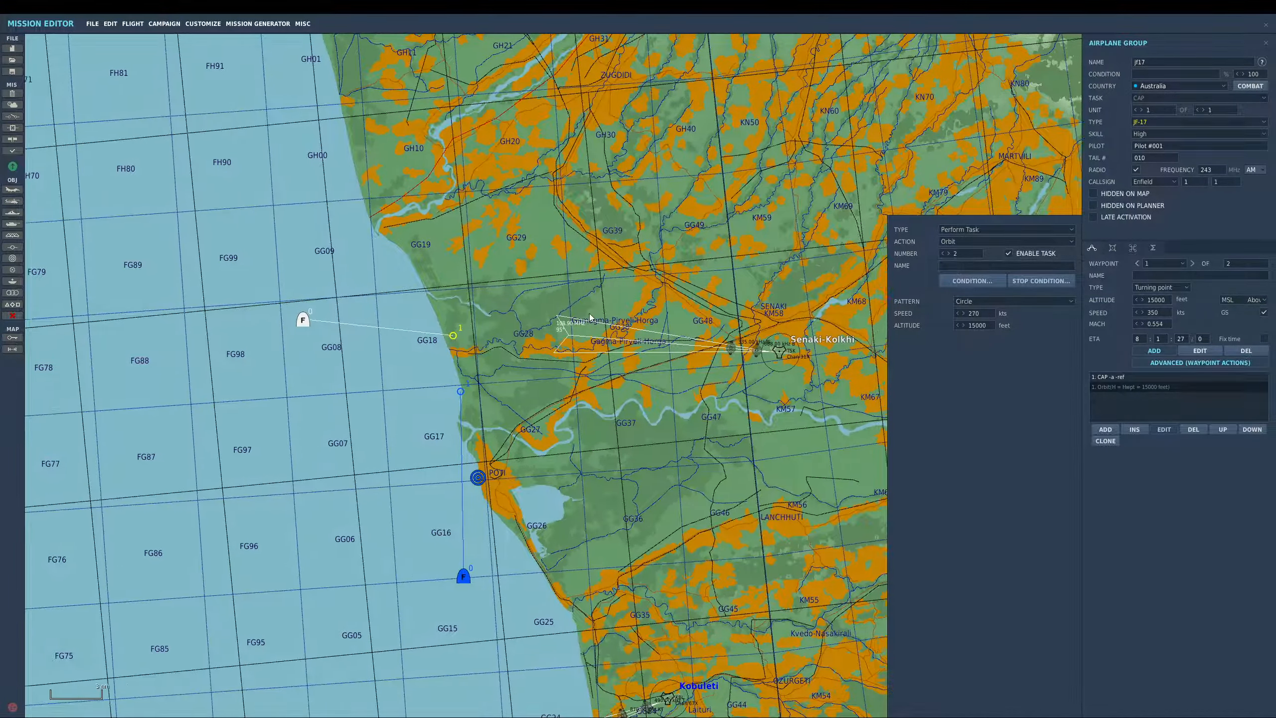
- Add a third waypoint inland near Gamogma-Shua-Horga and deselect the group
right_drag(595, 318, 551, 318)
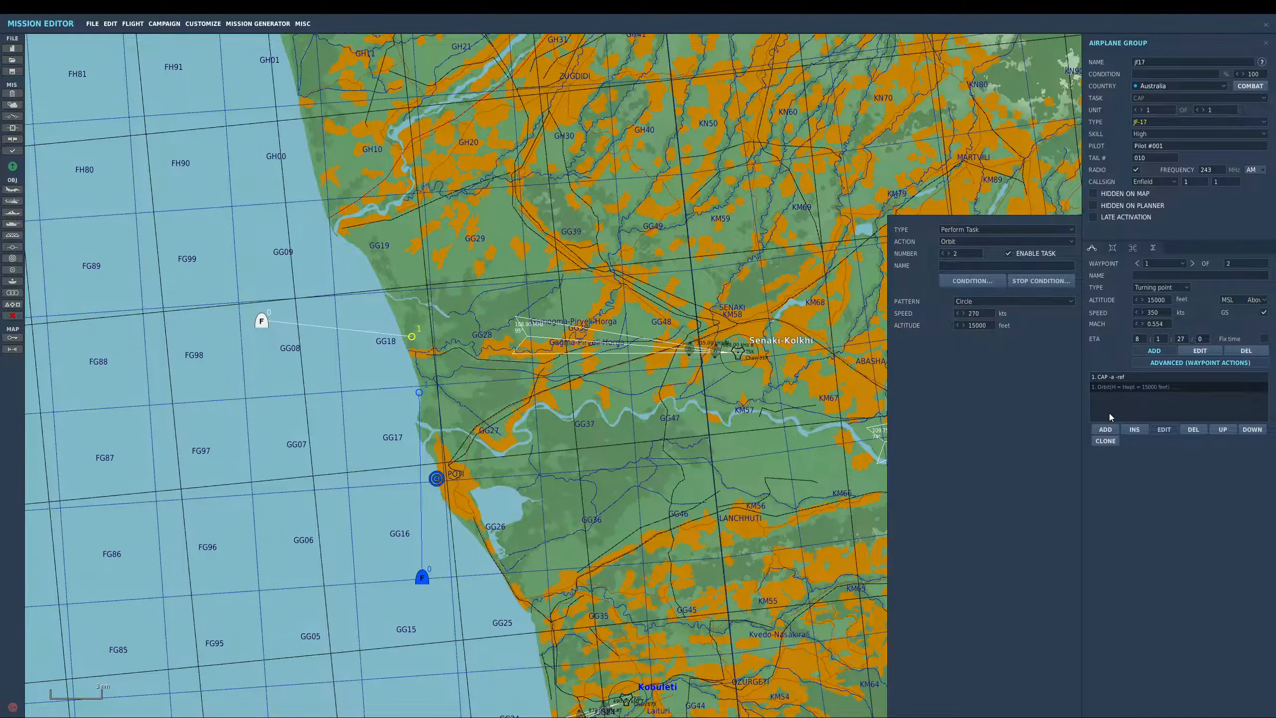
click(1107, 429)
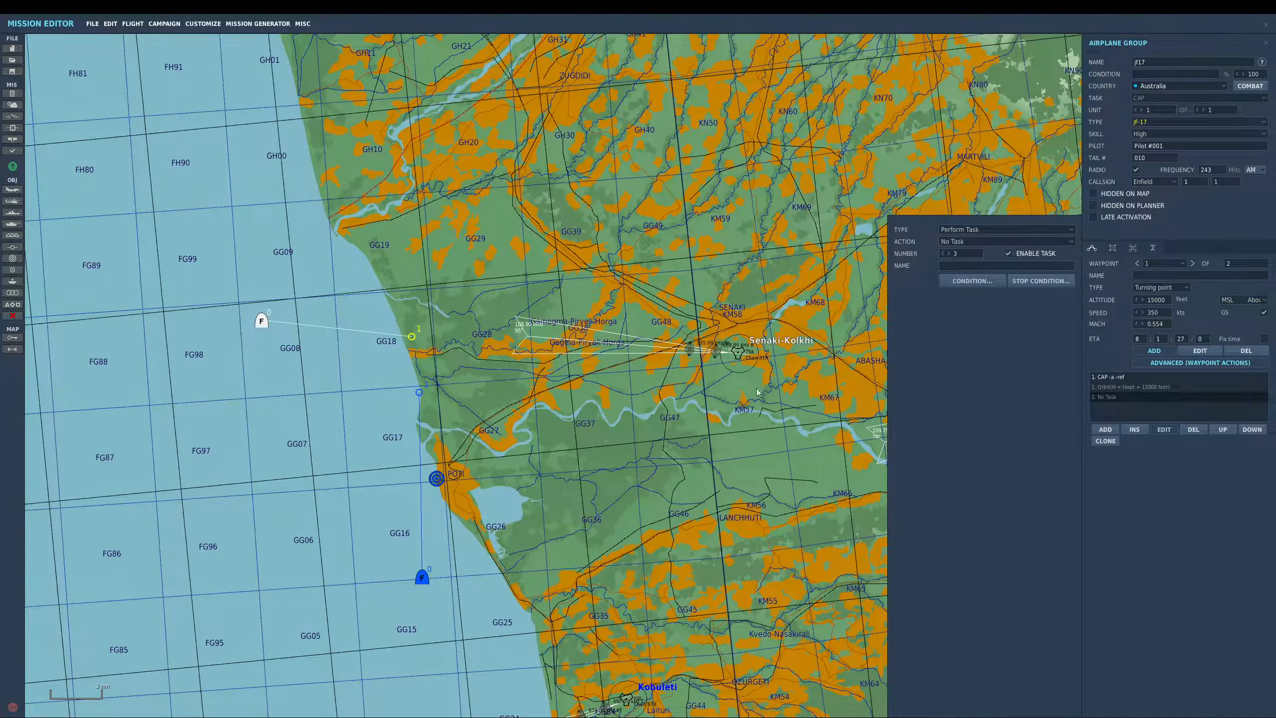
click(510, 332)
key(Escape)
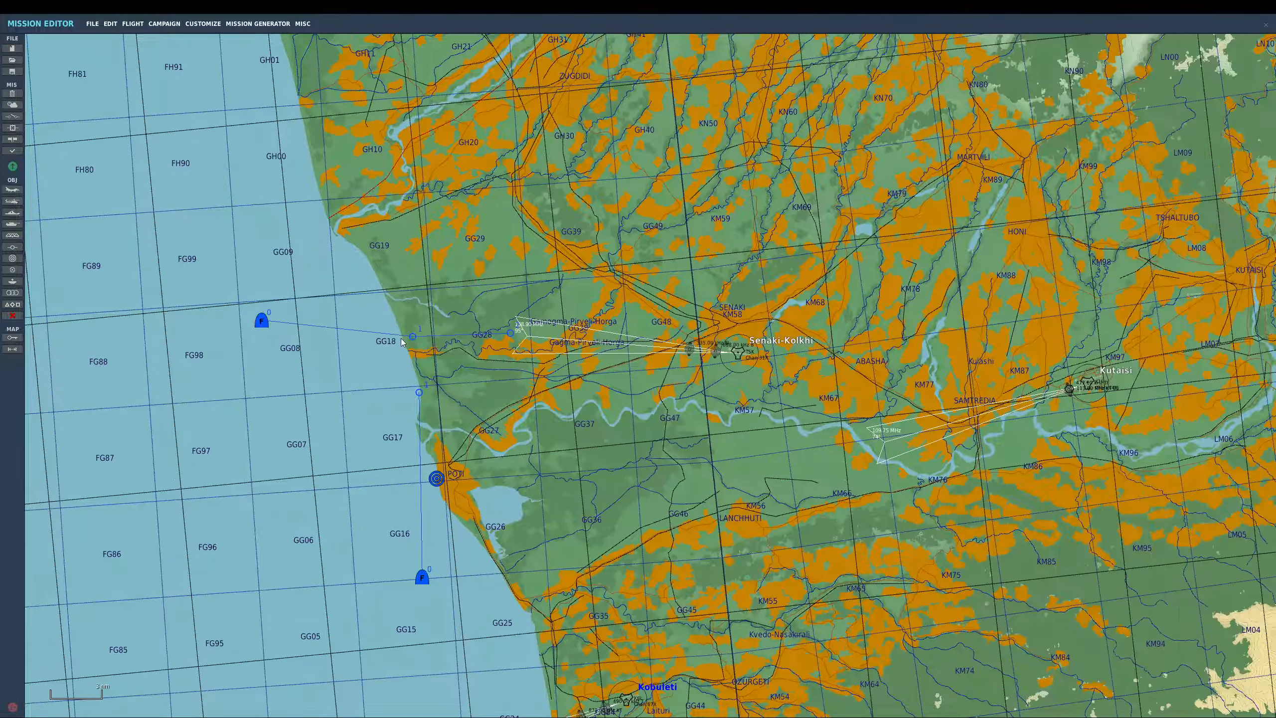
- Change the orbit pattern at the jf17 group's first waypoint to Race-Track
click(412, 337)
click(1125, 388)
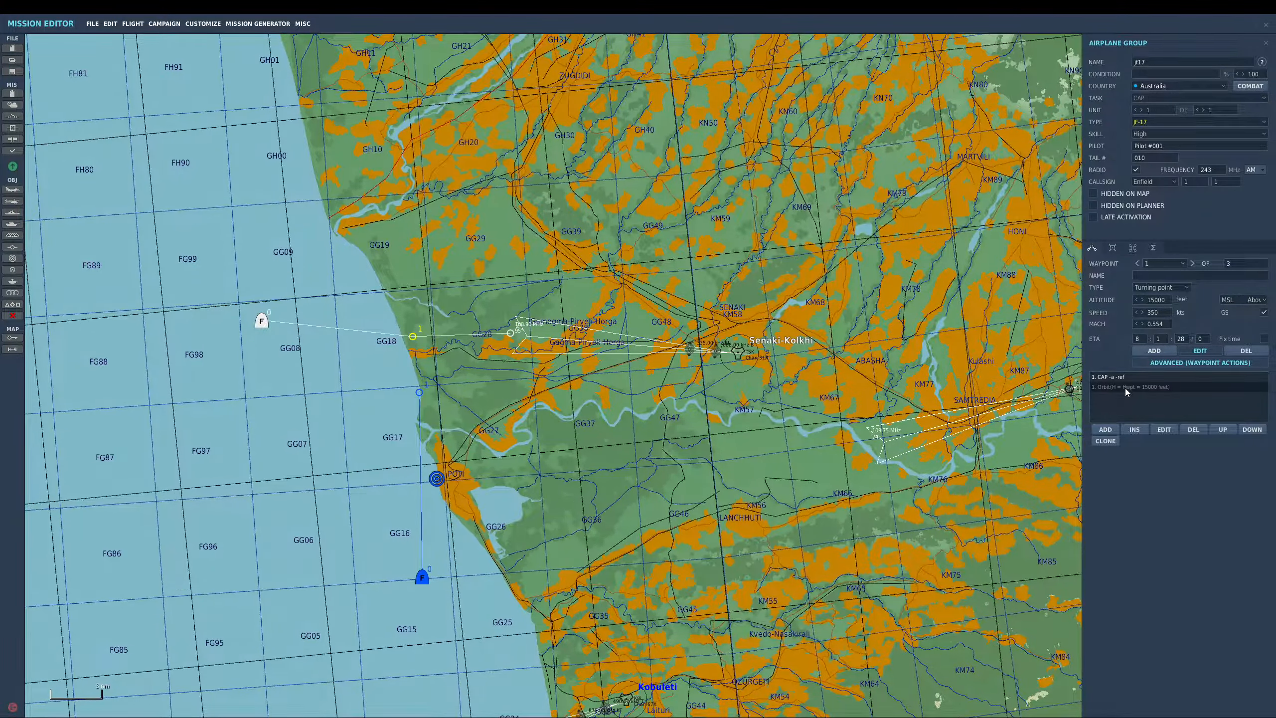
click(975, 303)
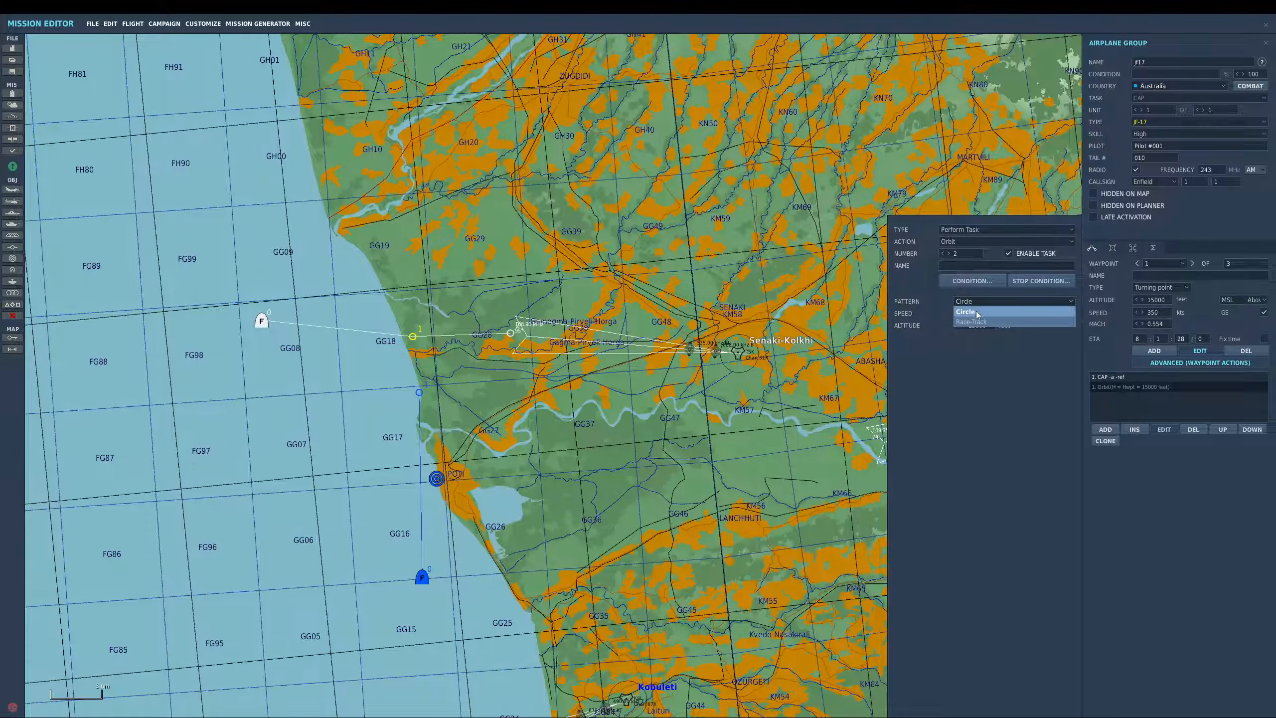
click(975, 315)
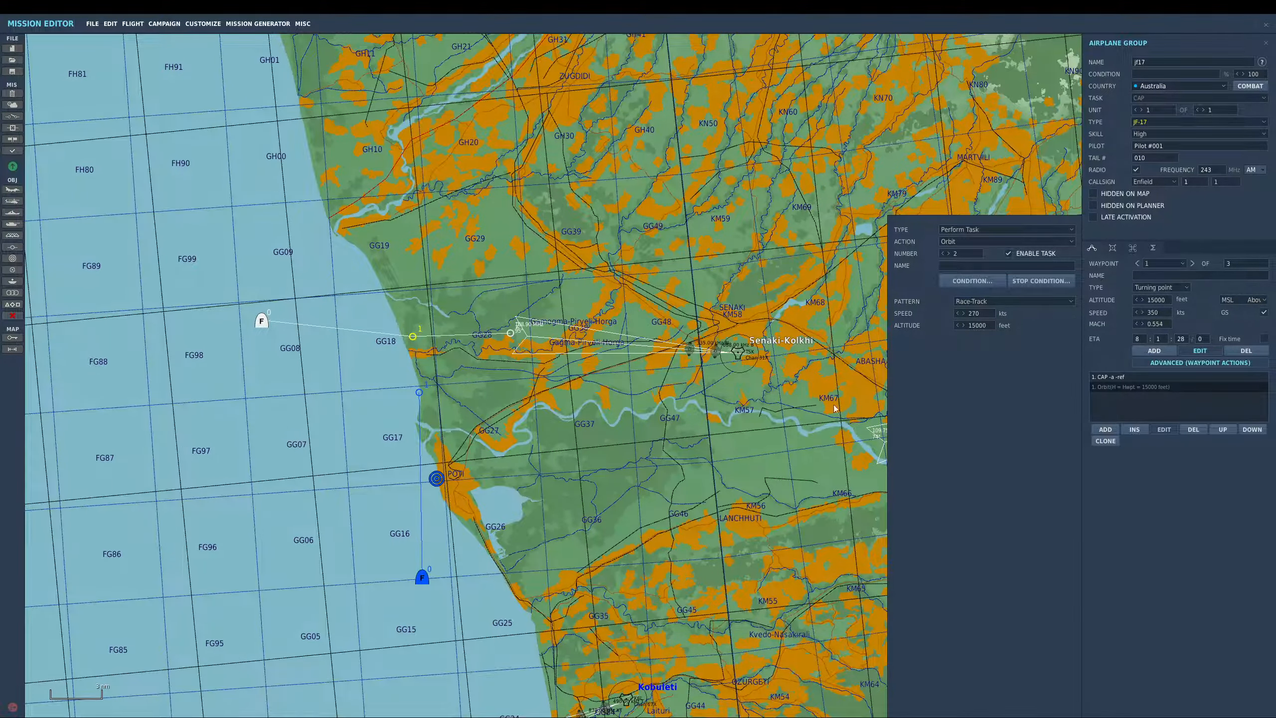
- Nudge the jf17 group's inland waypoint slightly east
click(518, 342)
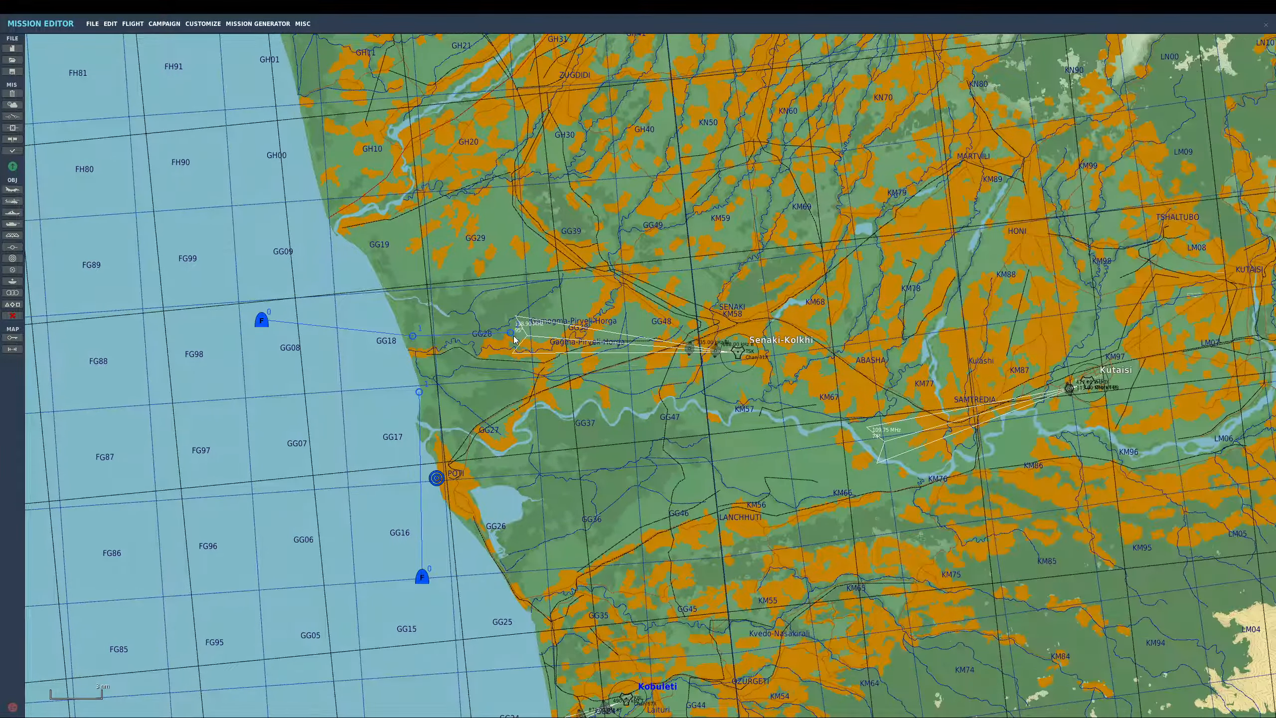
click(511, 335)
drag(512, 338, 518, 337)
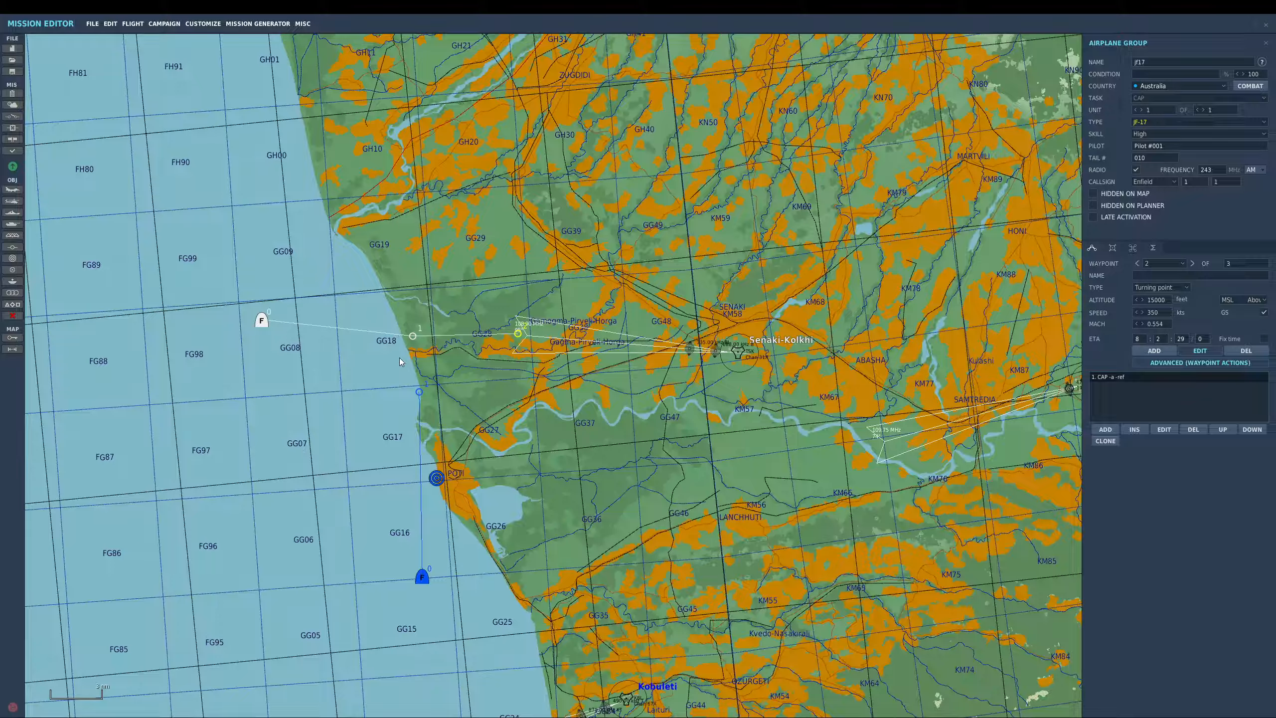
- Move the TEST flight's first waypoint northeast onto the coastline north of Poti
click(419, 392)
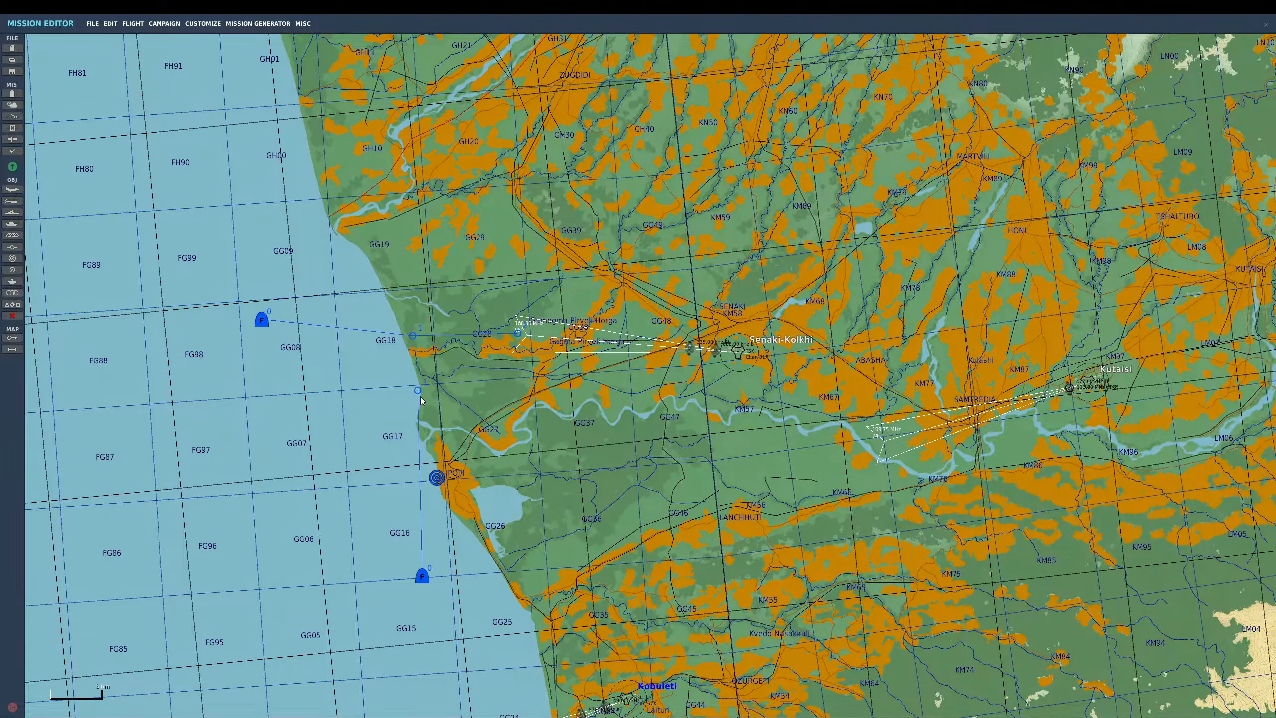
drag(426, 396, 457, 374)
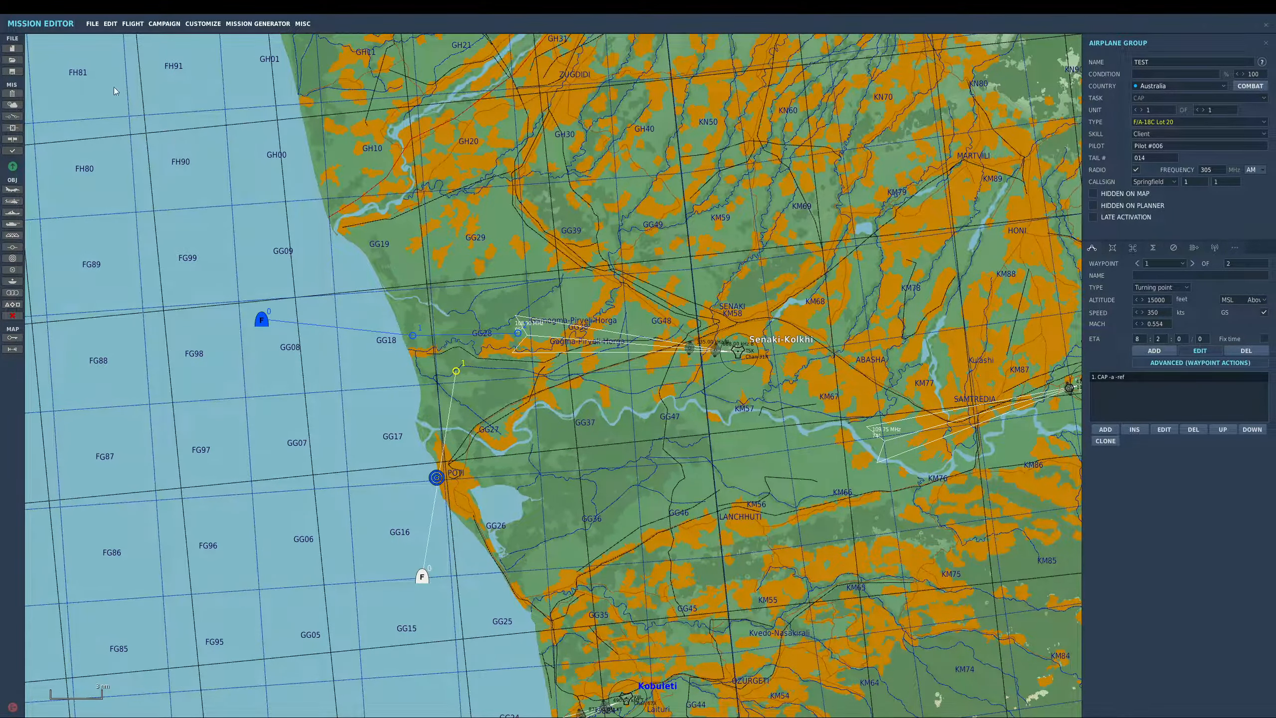
- Add a triggered Follow action to the jf17 group that targets the TEST group
click(12, 116)
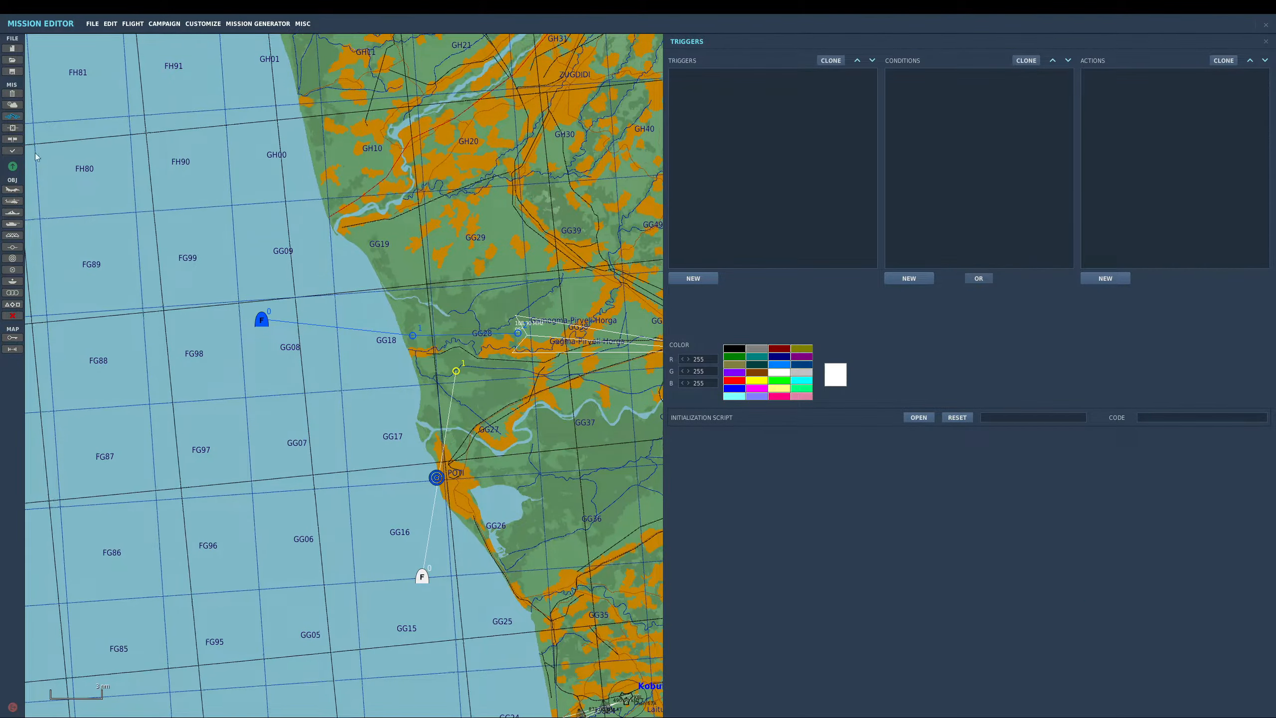
click(13, 117)
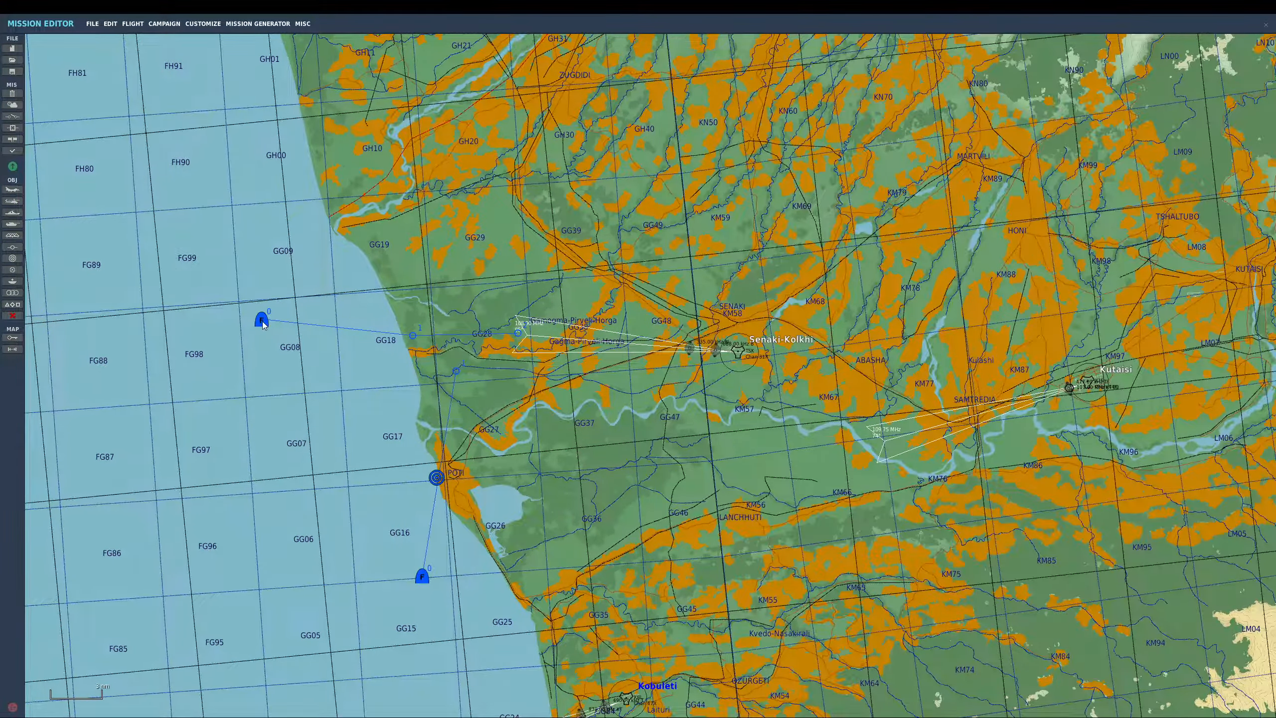
click(261, 321)
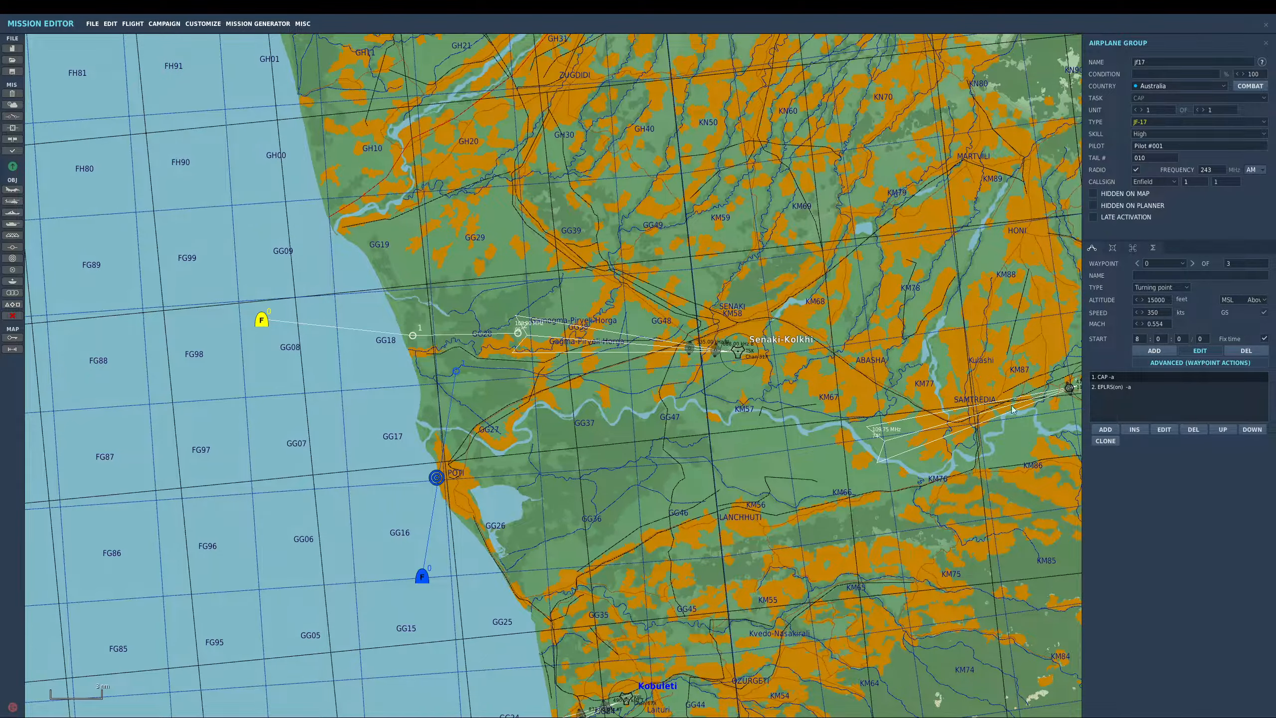
click(1135, 250)
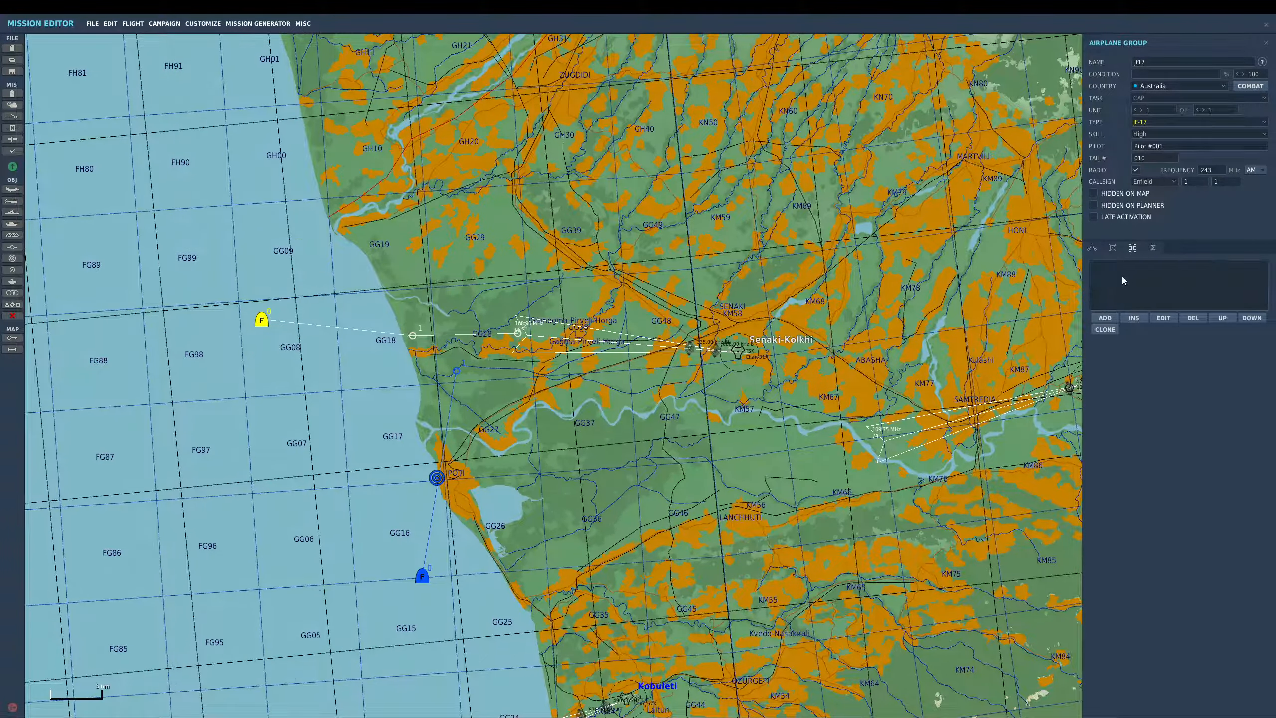
click(1110, 319)
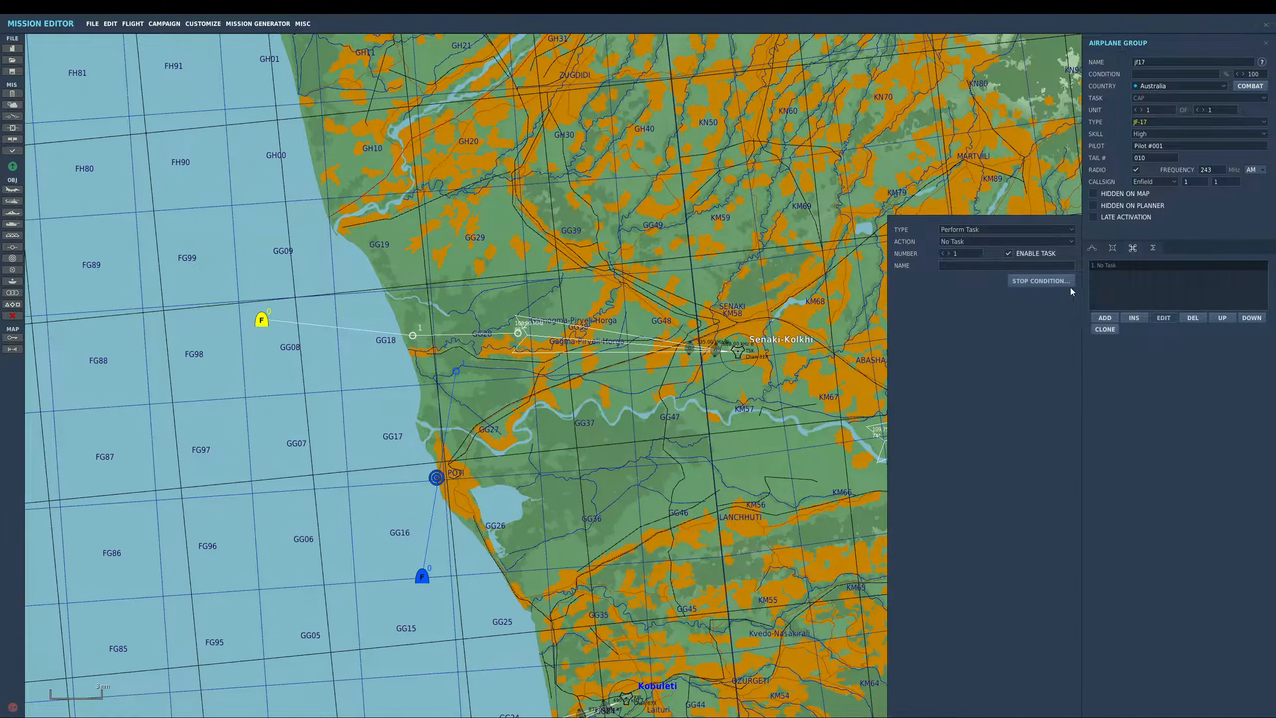
click(975, 239)
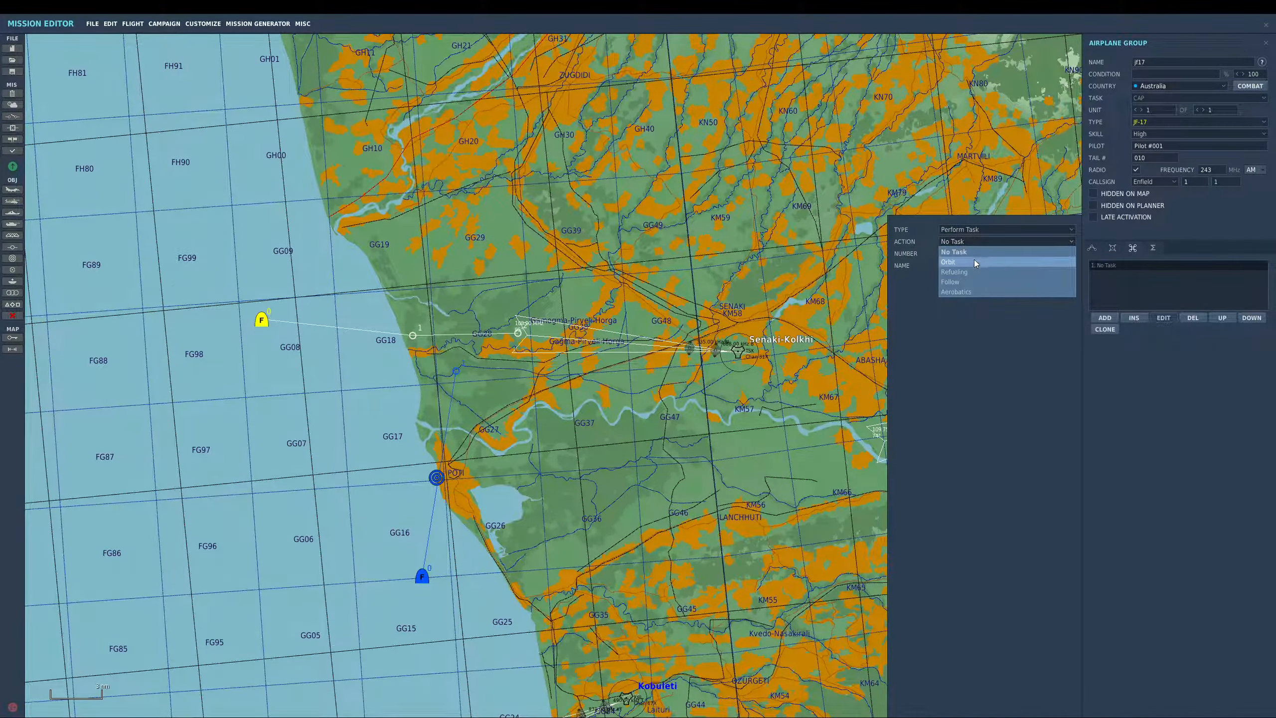
click(972, 280)
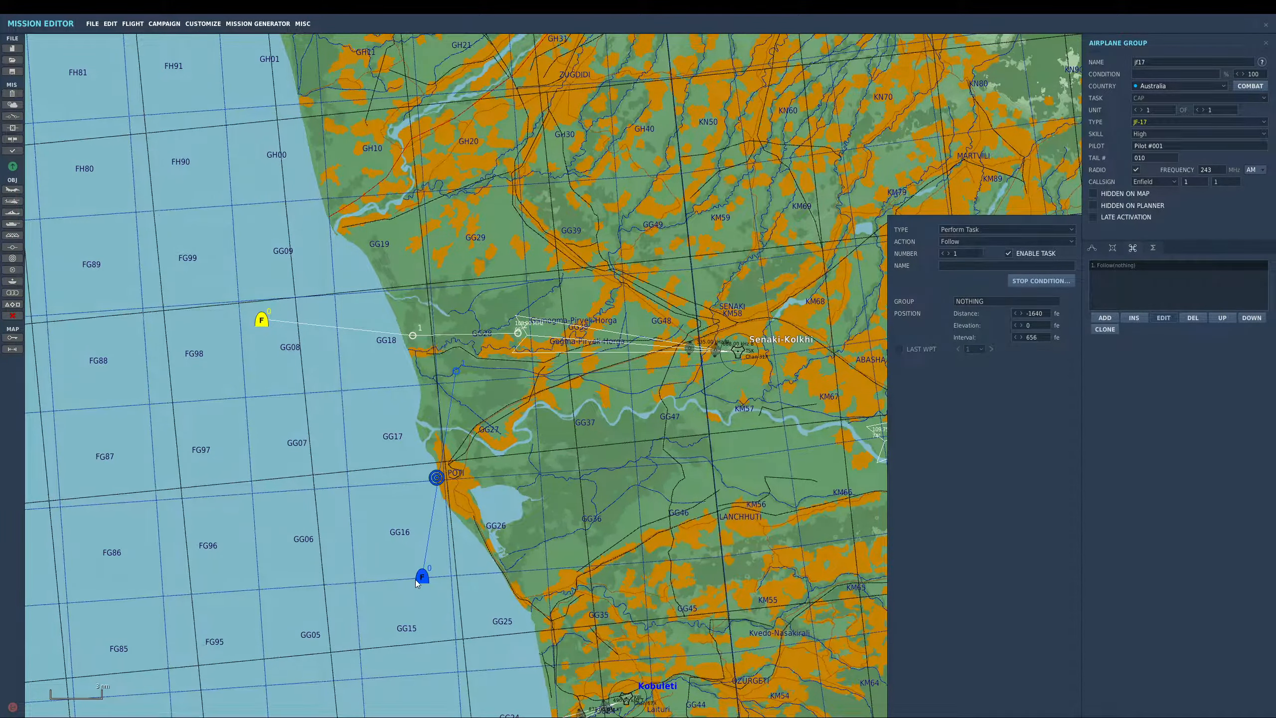
click(992, 302)
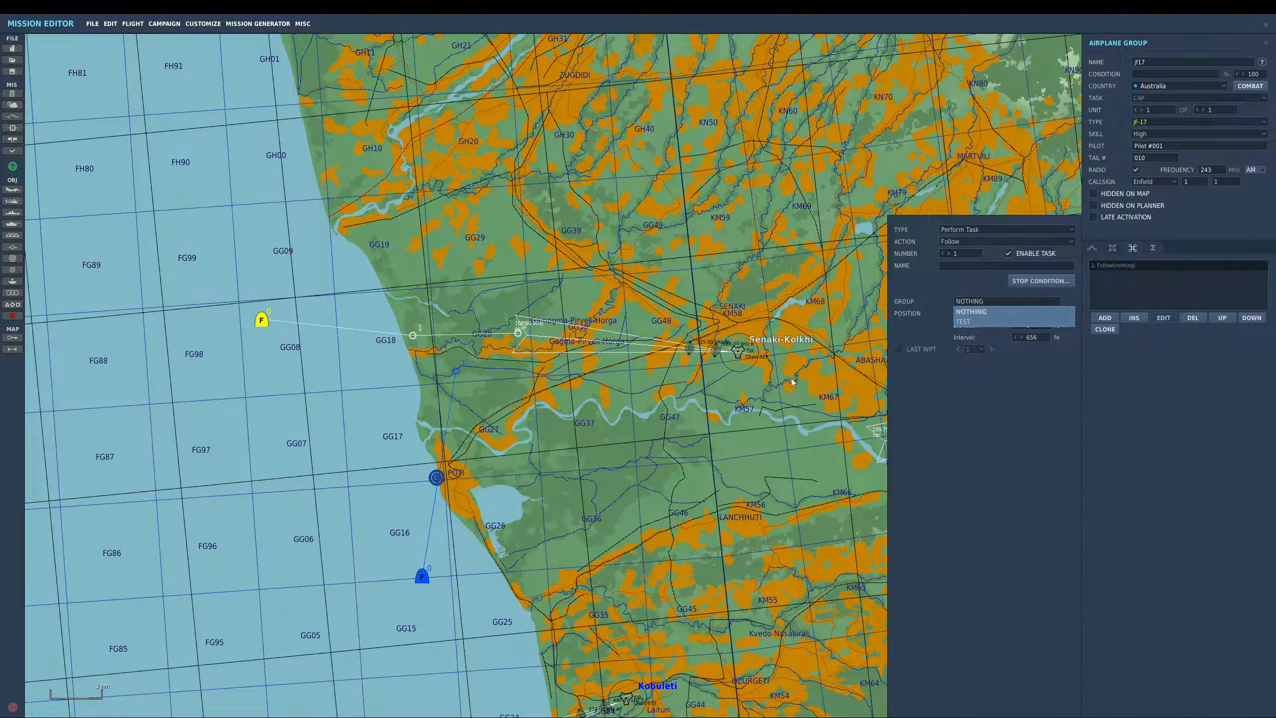
click(991, 322)
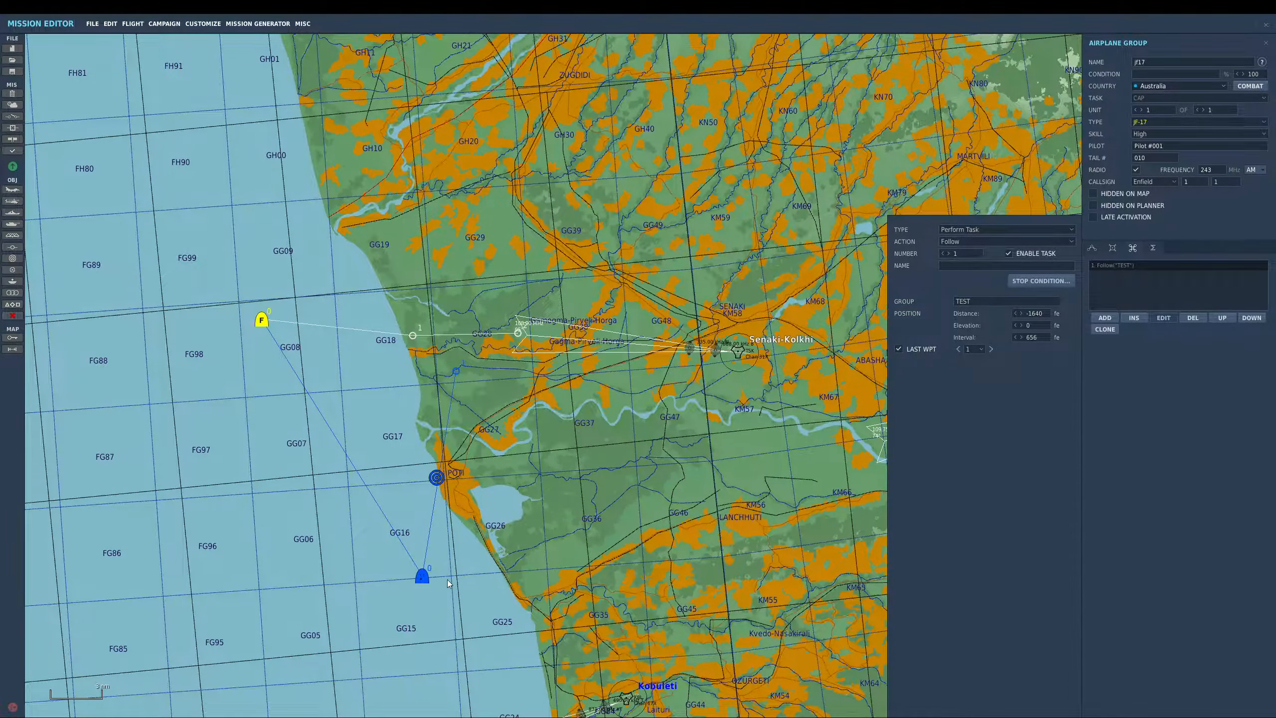
- Adjust the Follow action's distance and elevation offsets, then deselect the group
click(1037, 317)
key(BackSpace)
key(BackSpace)
key(BackSpace)
key(BackSpace)
text(50)
drag(1041, 328, 965, 319)
text(2020)
click(672, 322)
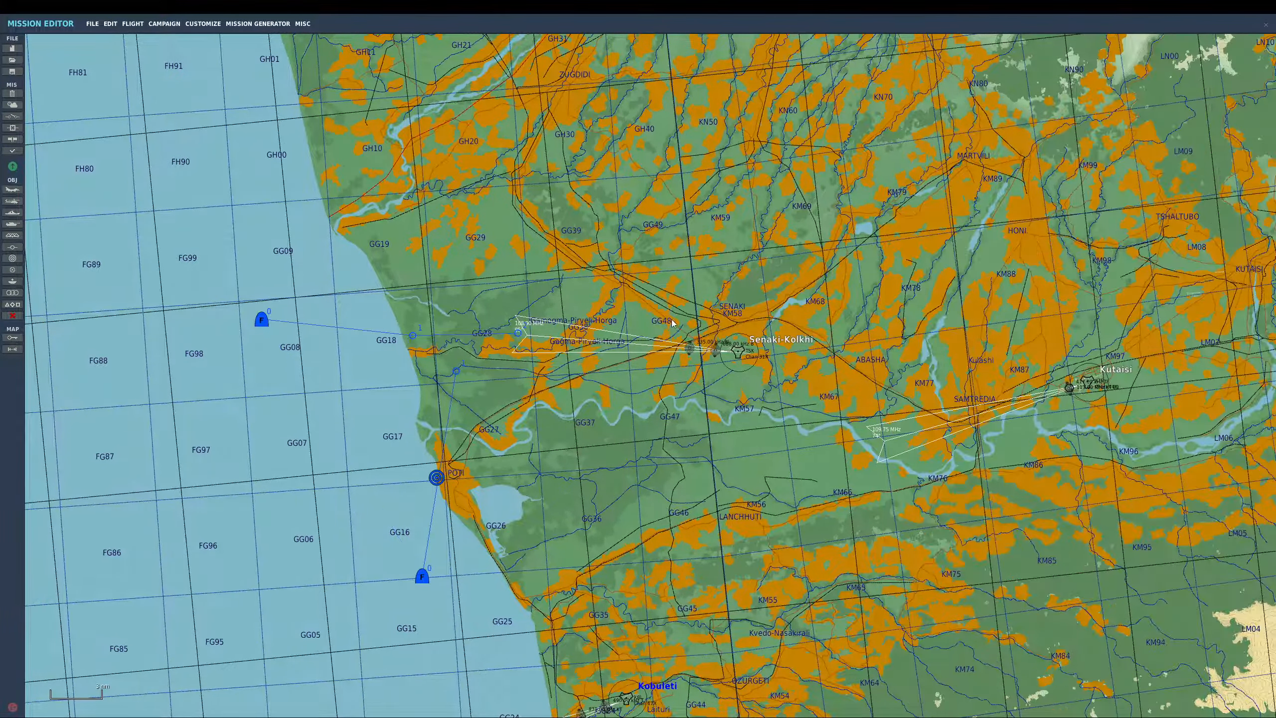
- Review the jf17 group's triggered actions and nudge the TEST flight's first waypoint slightly north
click(262, 321)
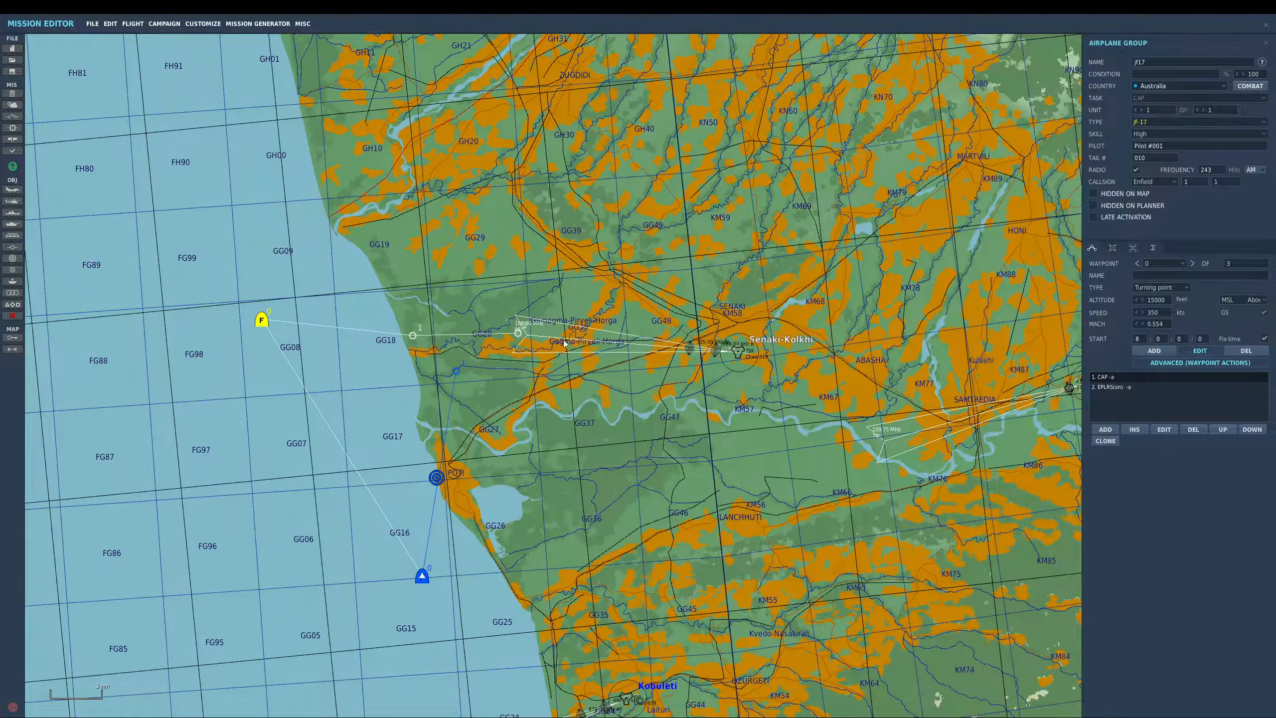
click(1134, 248)
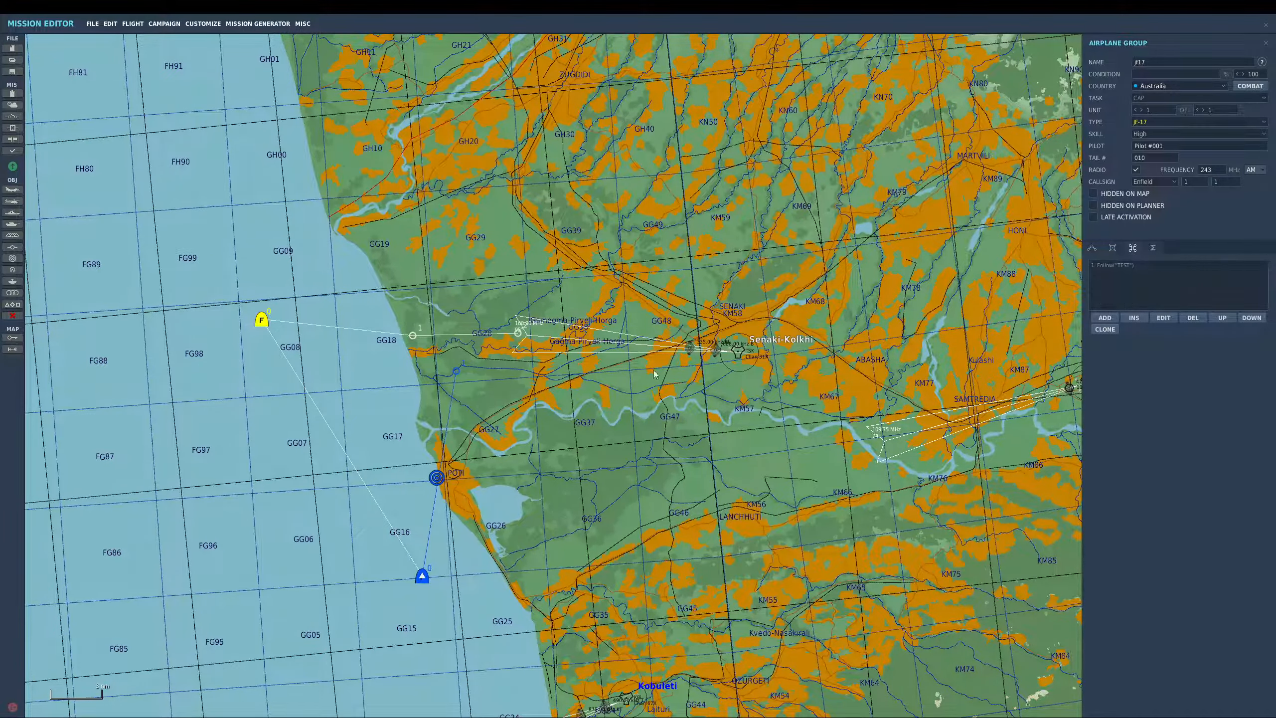
mouse_move(456, 371)
mouse_down()
mouse_move(435, 368)
mouse_move(453, 357)
mouse_up()
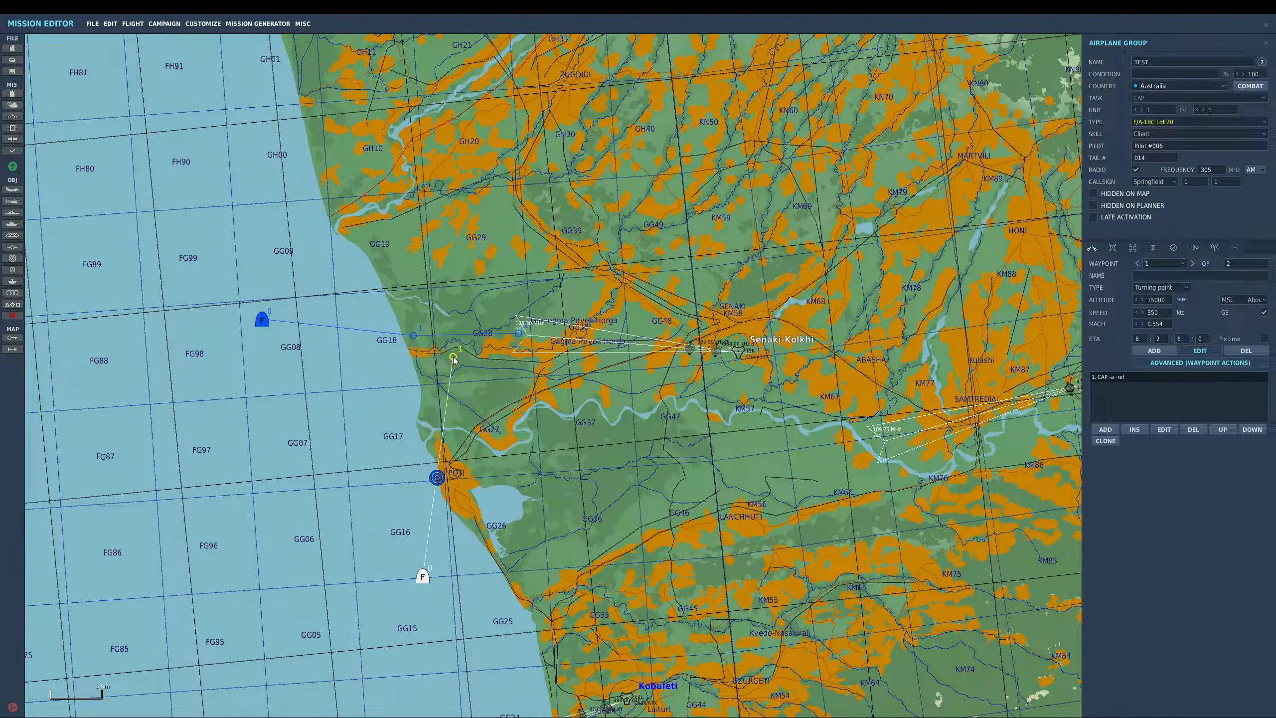
- Create a MISSION START trigger with a RADIO ITEM ADD FOR COALITION action for Blue named follow on flag 1
click(12, 116)
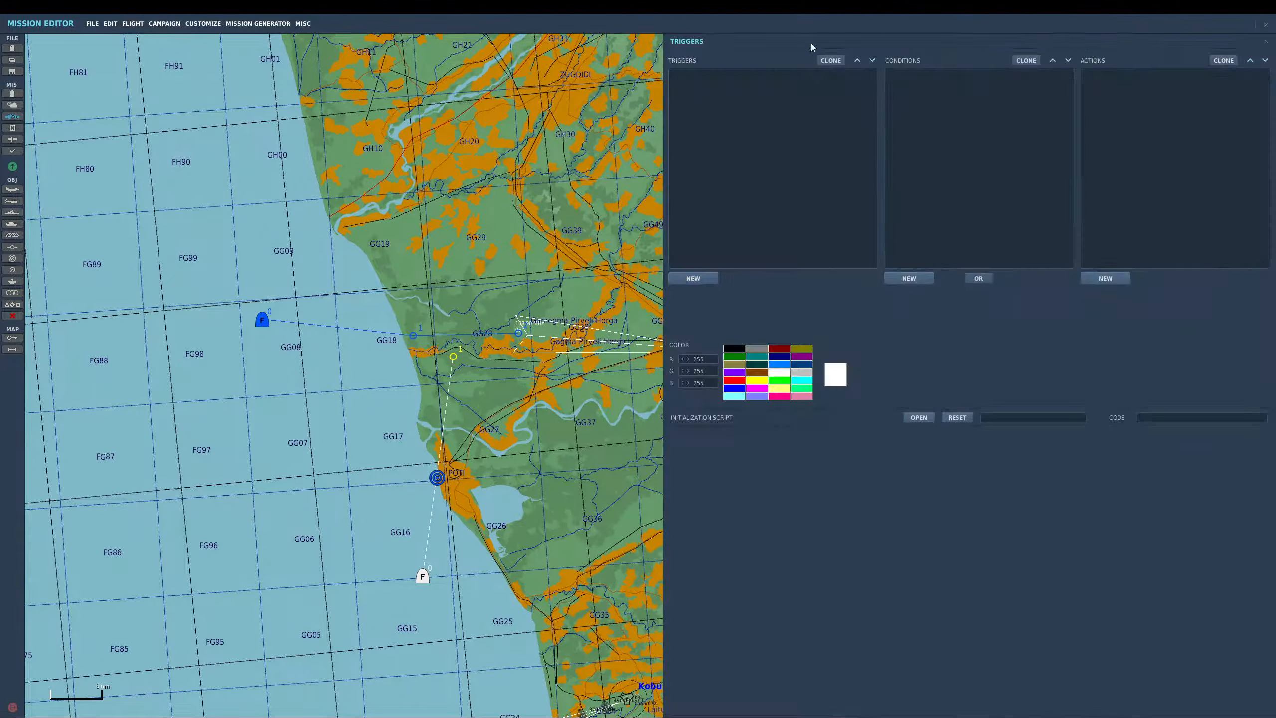
click(694, 279)
click(819, 293)
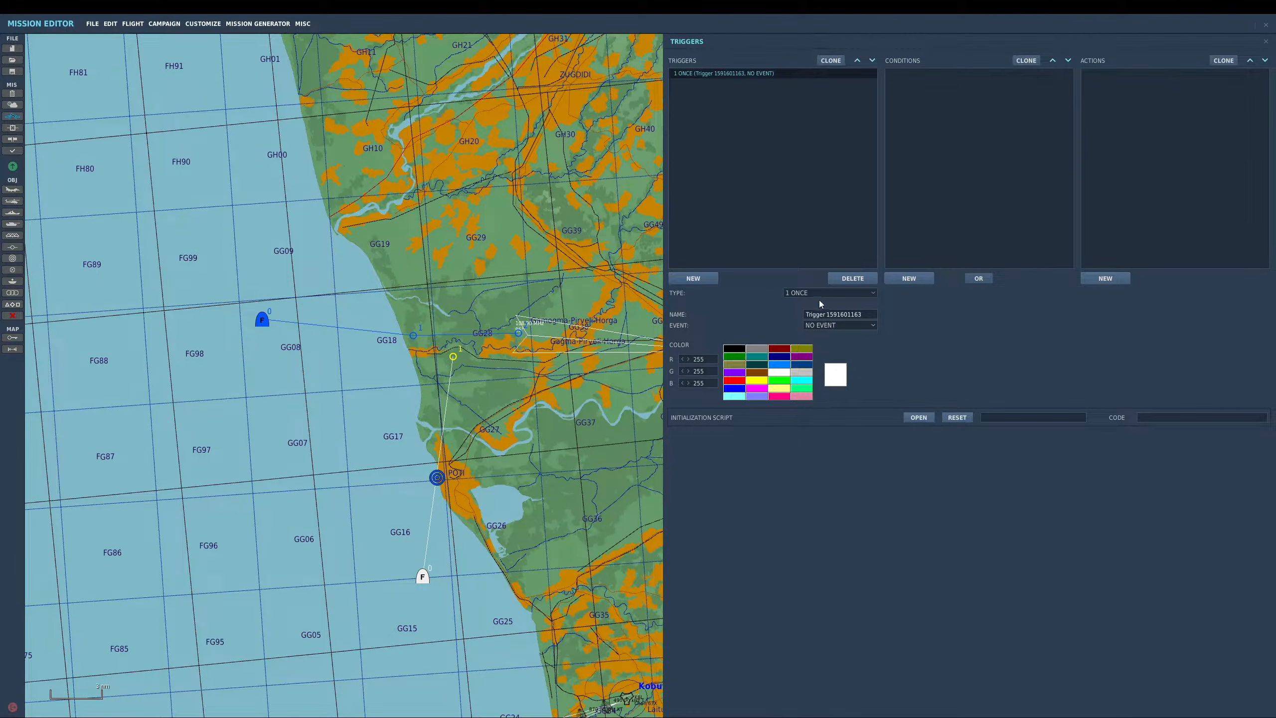
click(822, 334)
click(1106, 278)
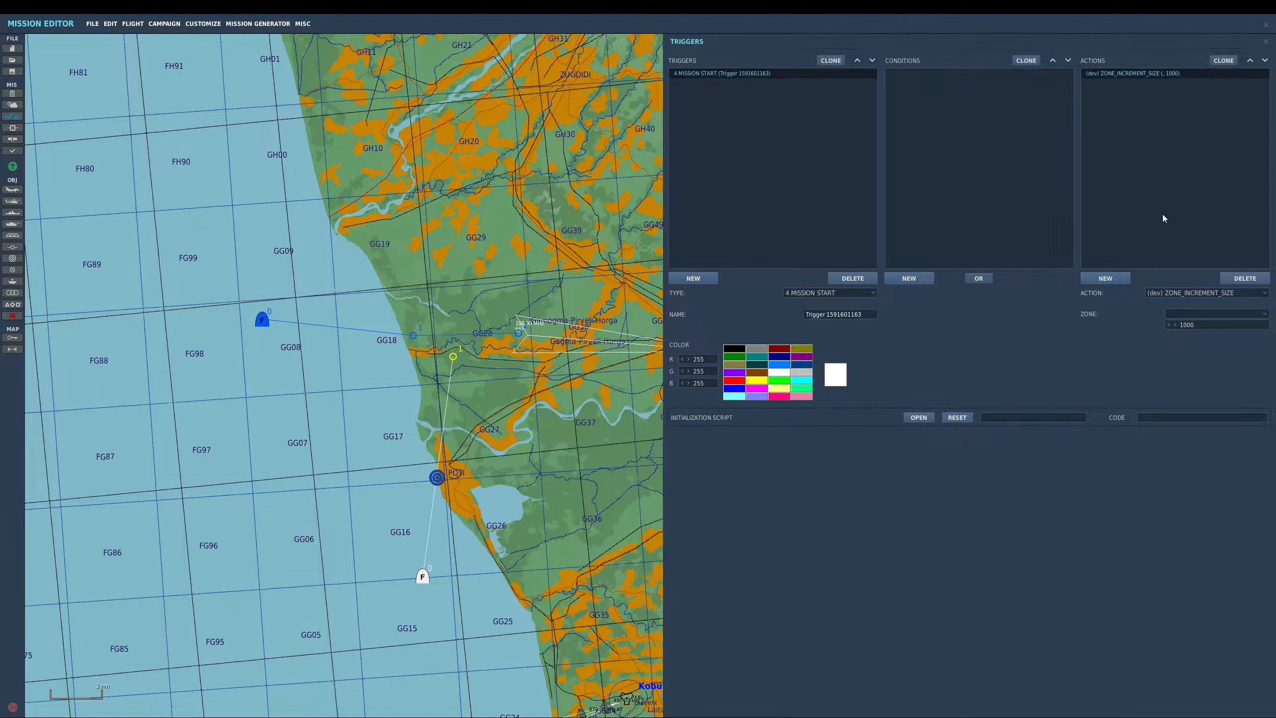
click(1203, 293)
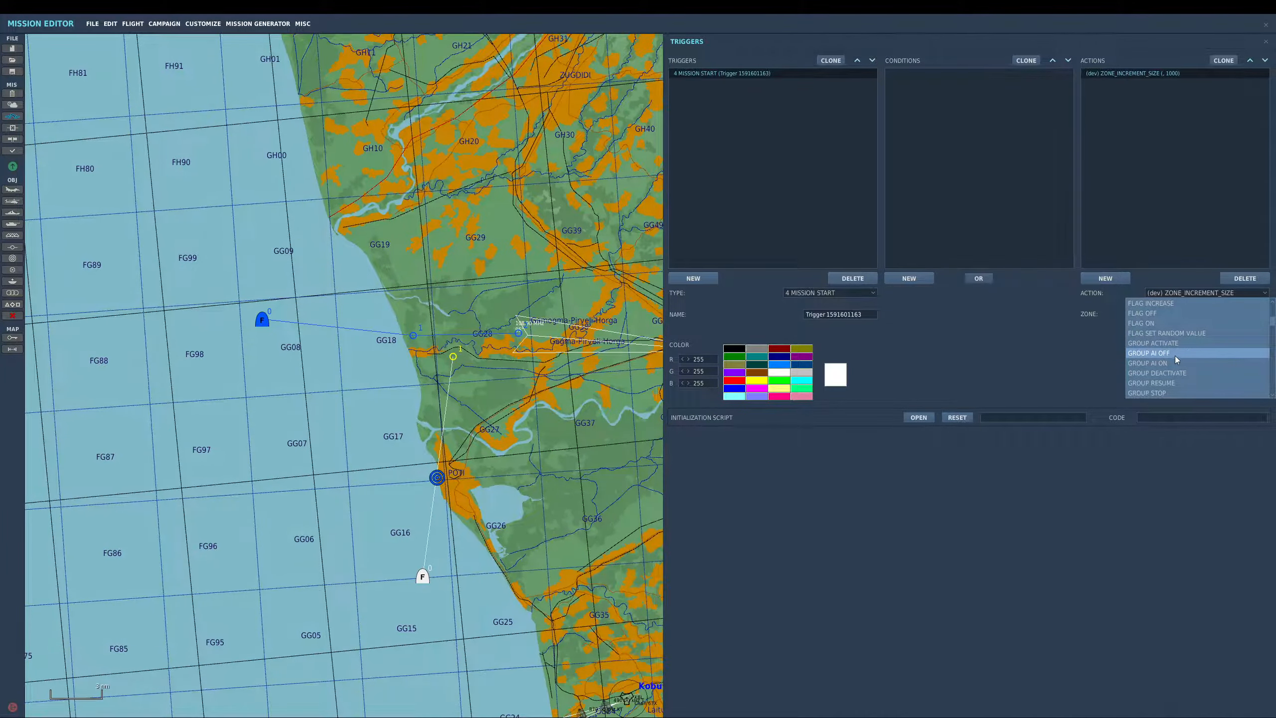
scroll(1174, 373, down, 1)
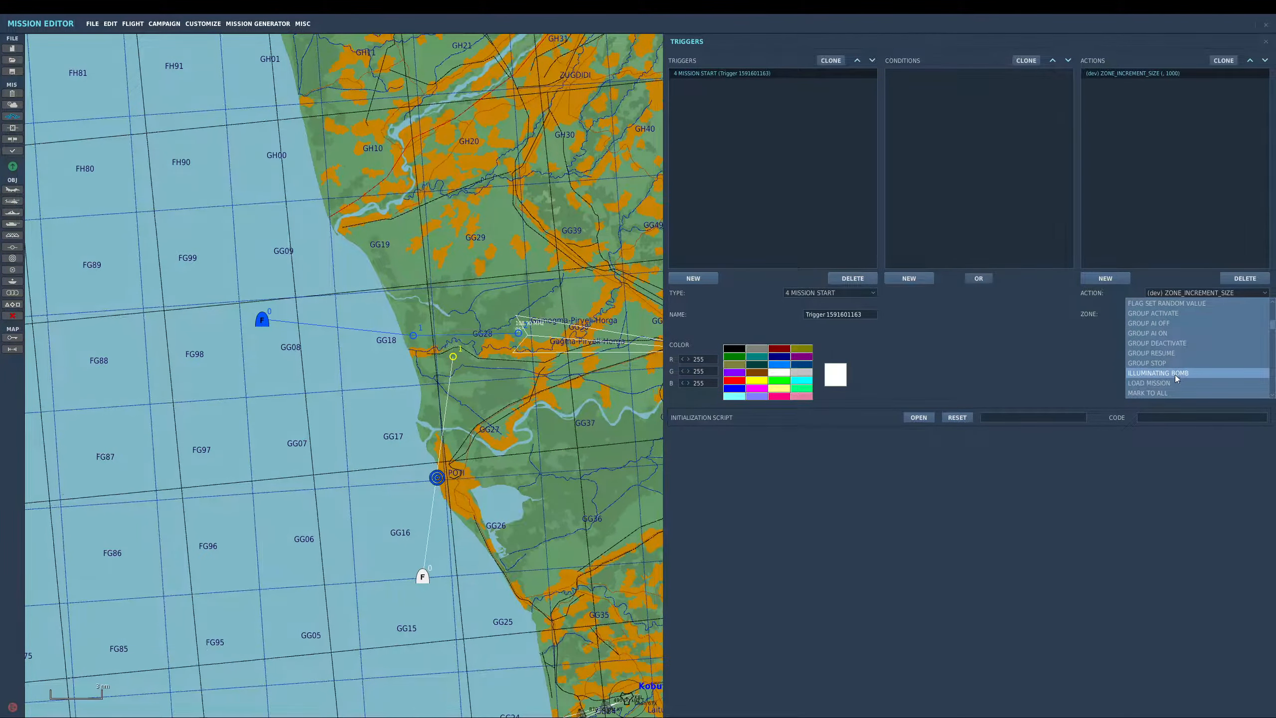
scroll(1173, 352, down, 1)
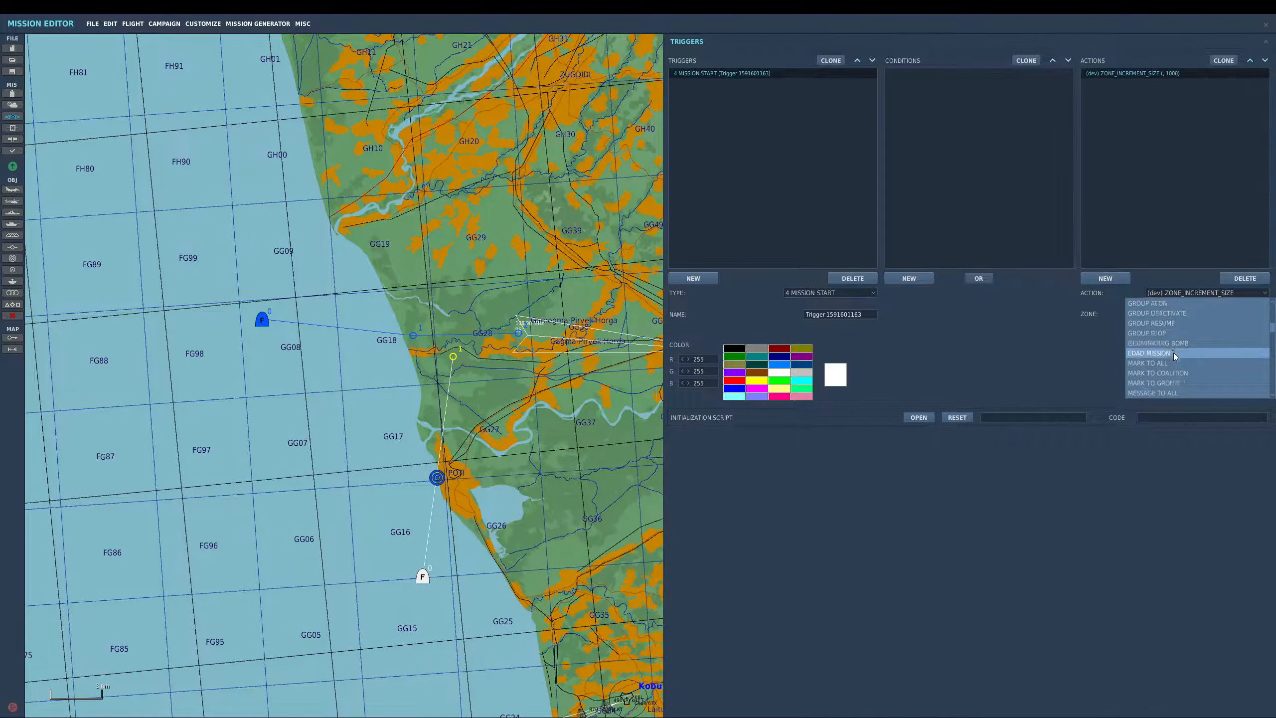
scroll(1174, 355, down, 4)
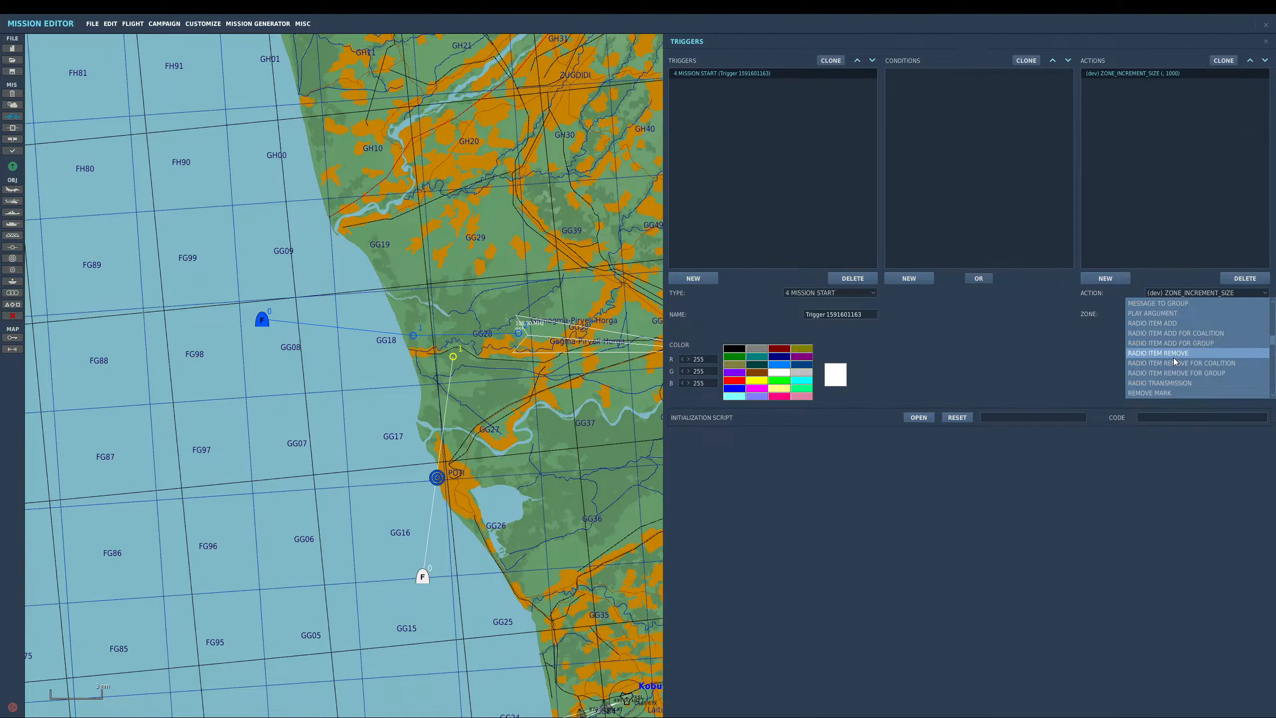
click(1186, 333)
click(1185, 317)
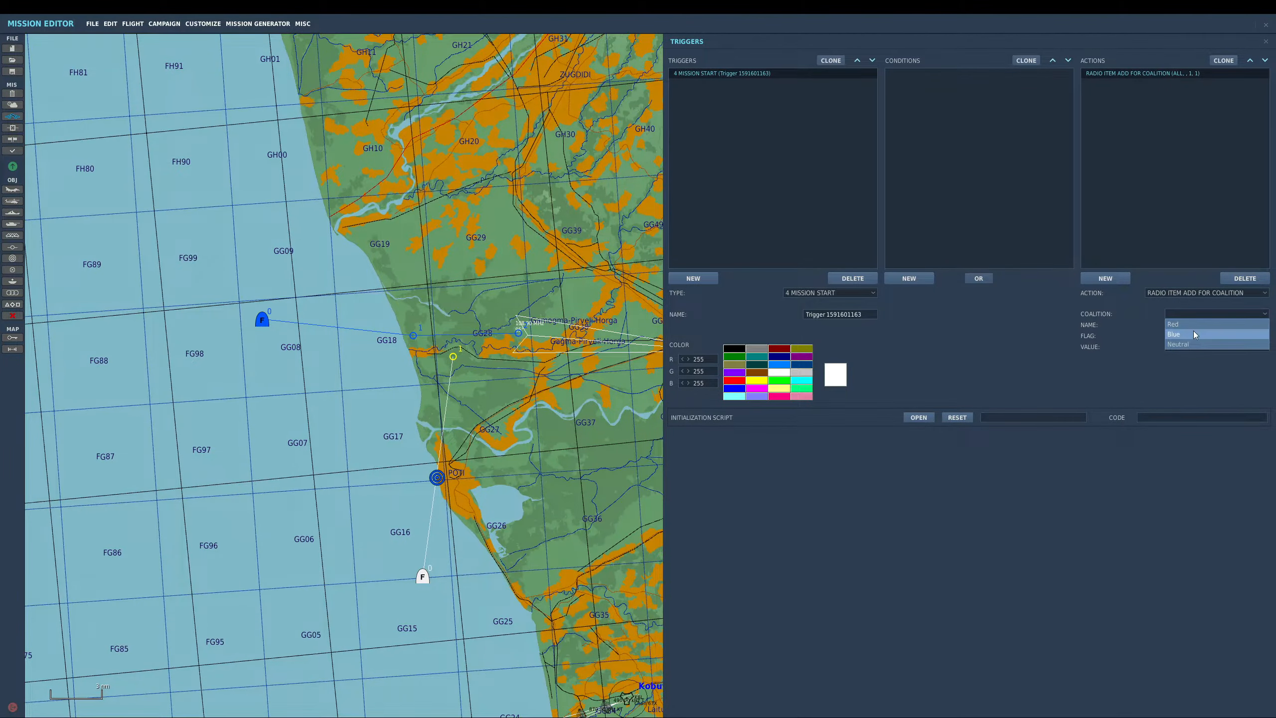
click(1193, 332)
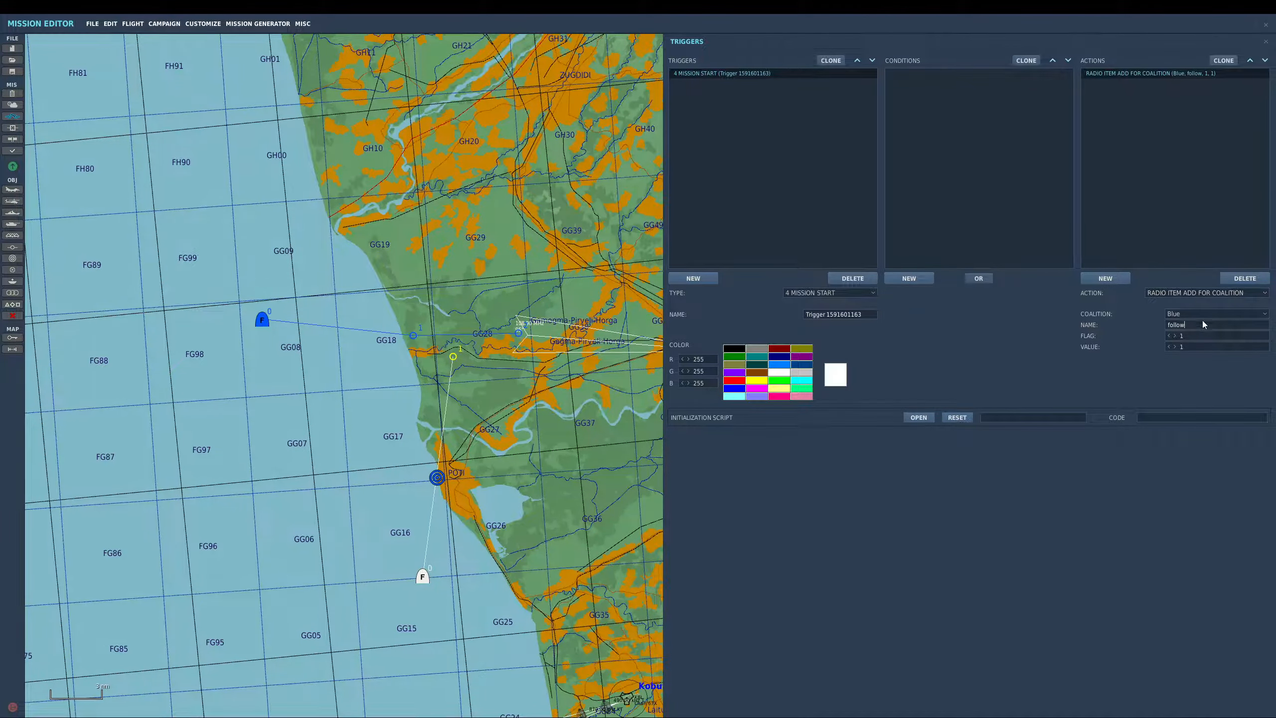
- Create a ONCE trigger named follow with a FLAG IS TRUE condition on flag 1
click(704, 279)
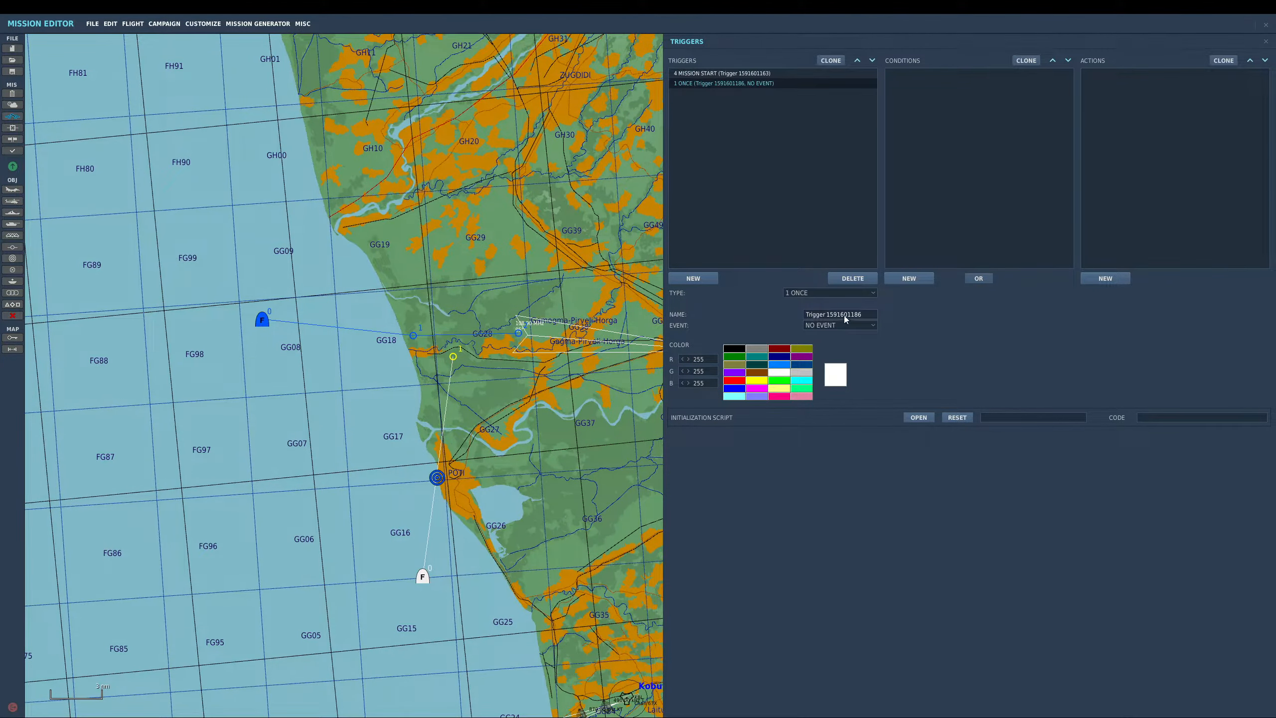
text(follow)
click(909, 278)
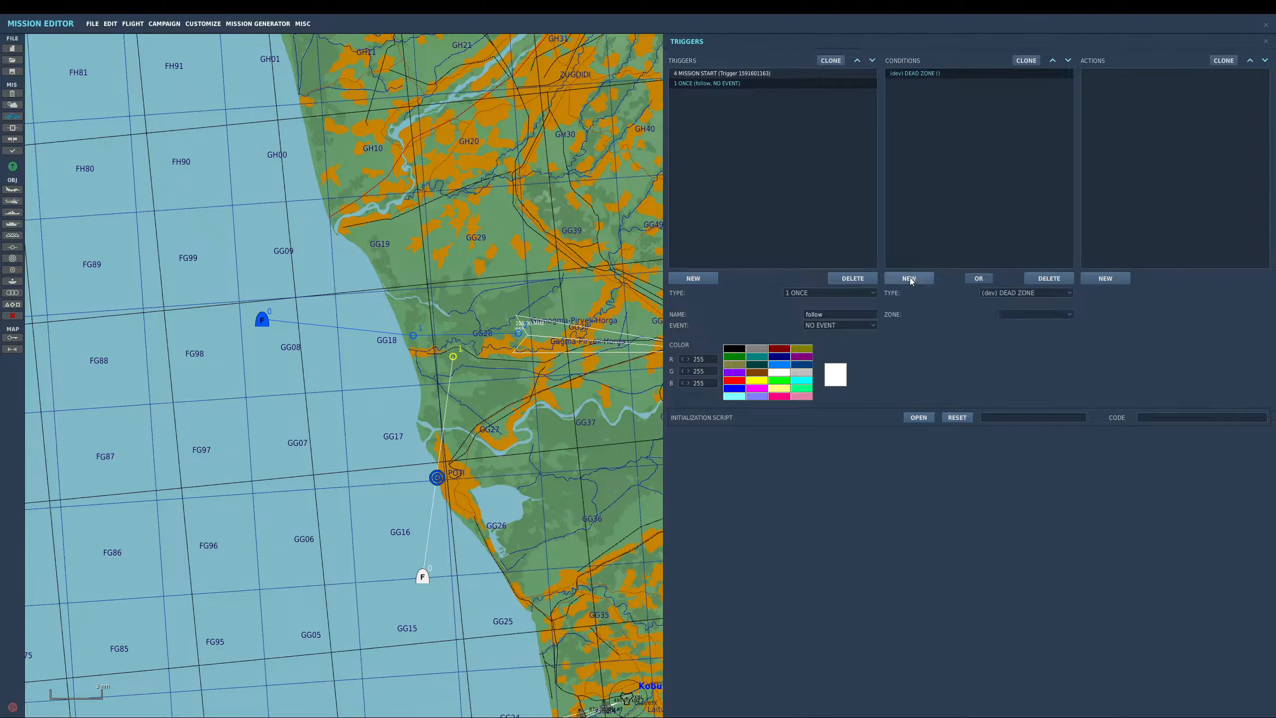
click(1027, 294)
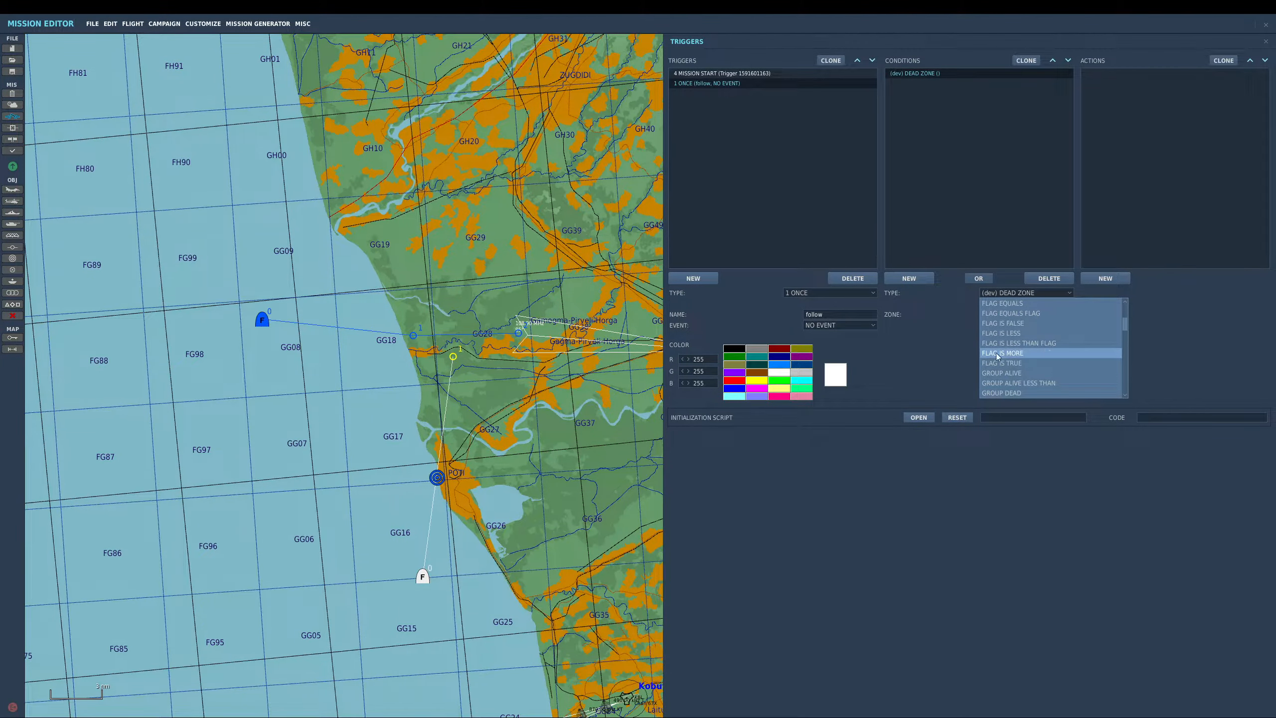
click(1033, 365)
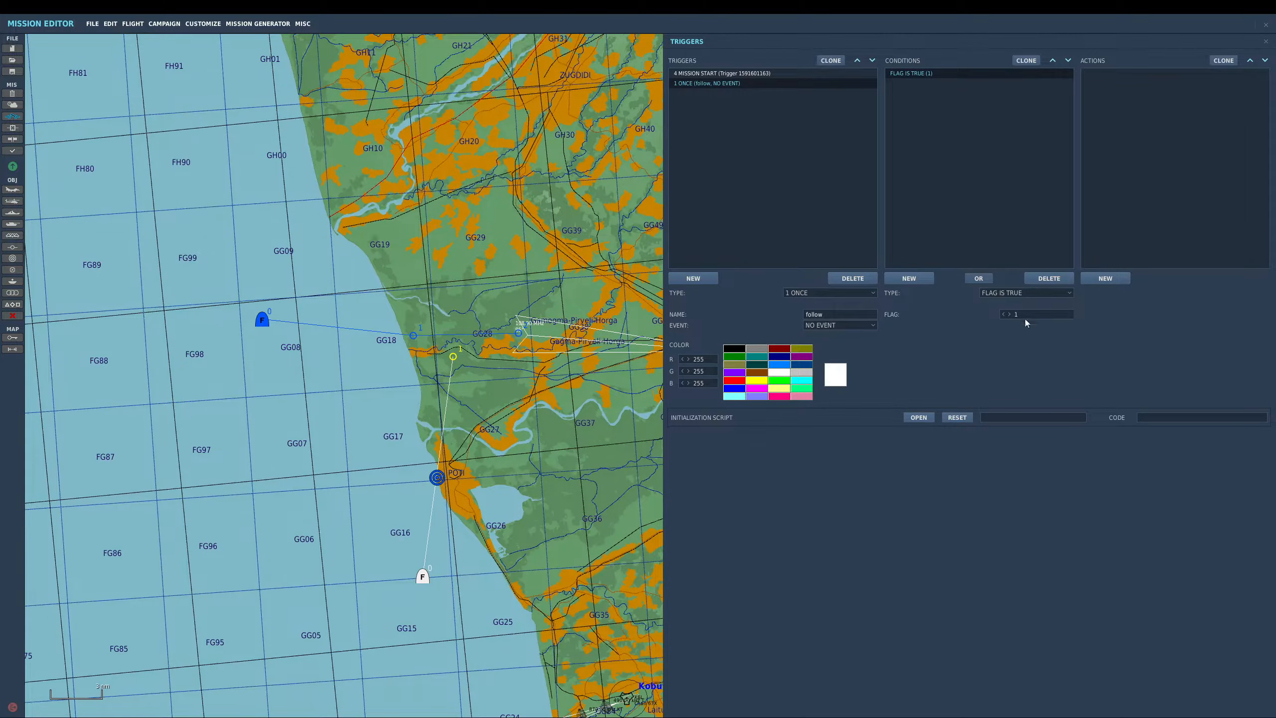
- Add an AI TASK PUSH action that pushes the jf17 group's Follow TEST task
click(1113, 279)
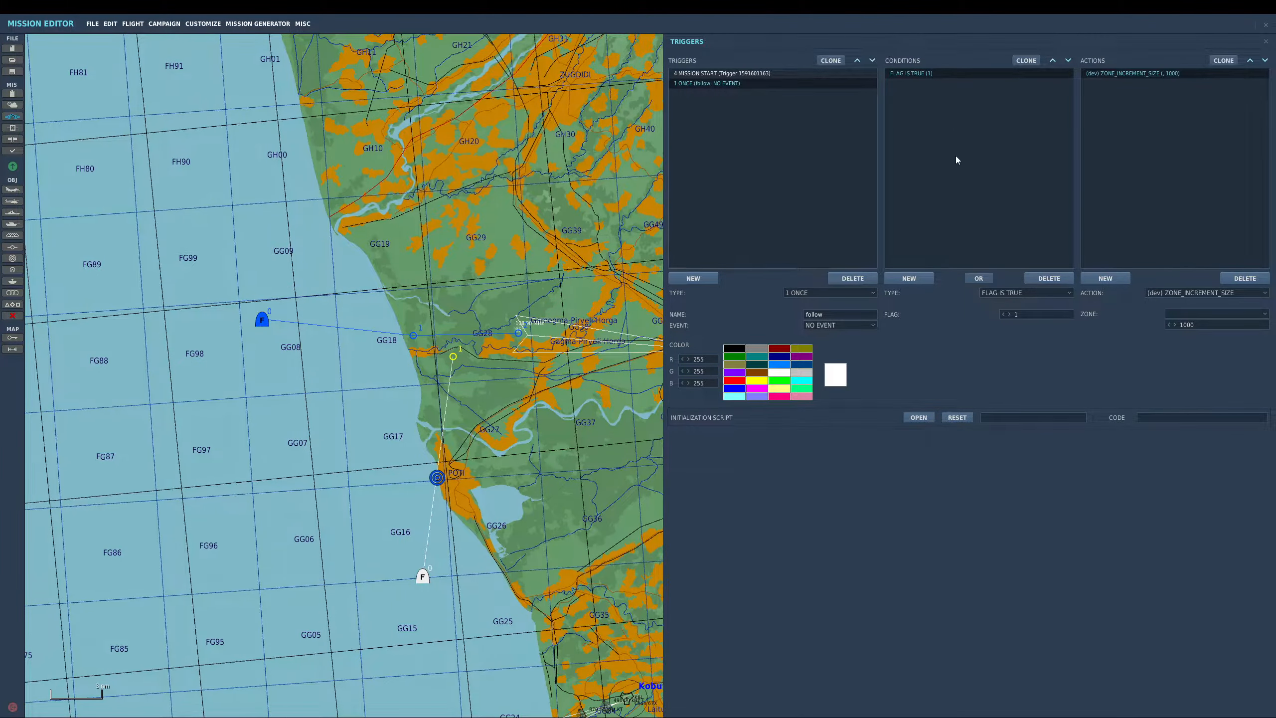
click(1213, 293)
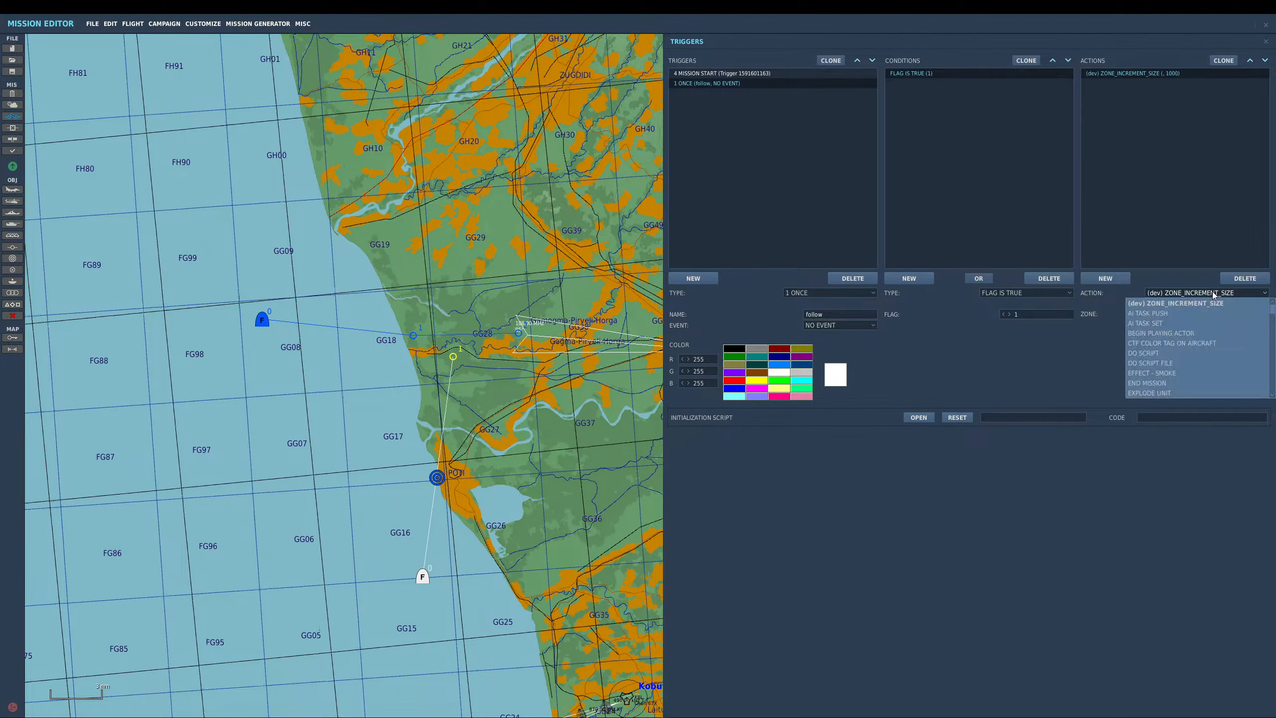
click(1159, 315)
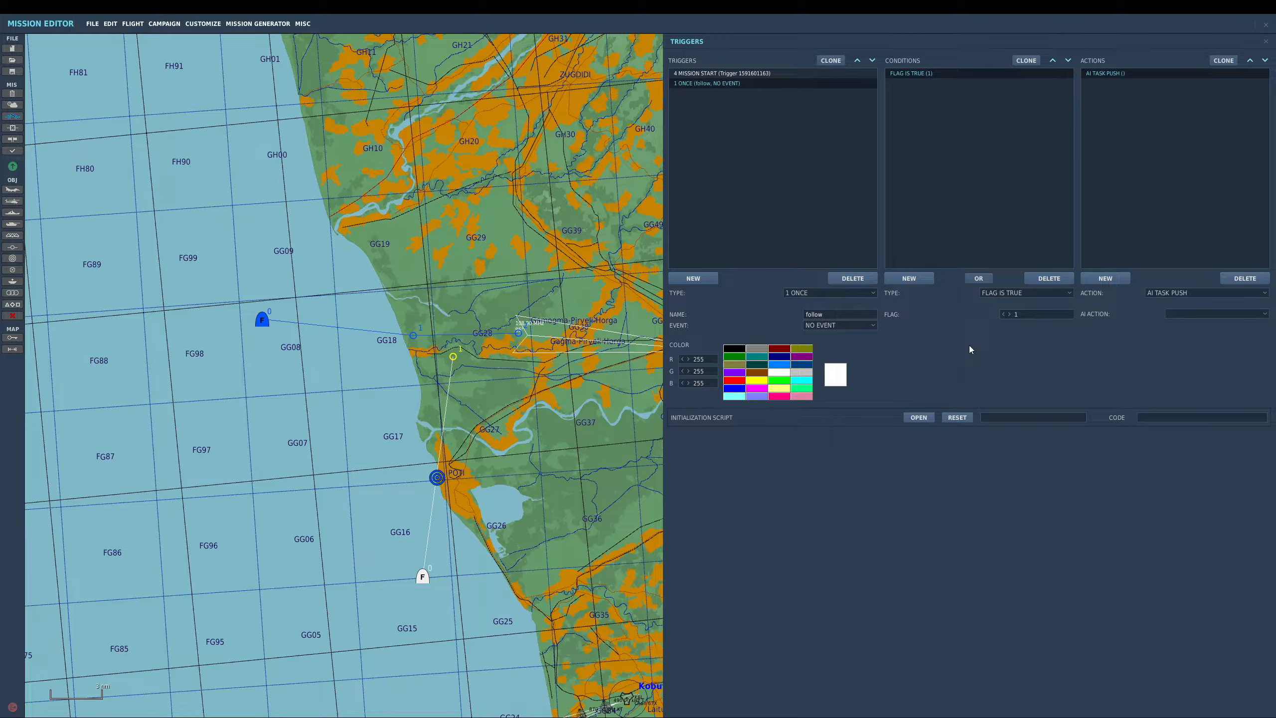
click(1198, 315)
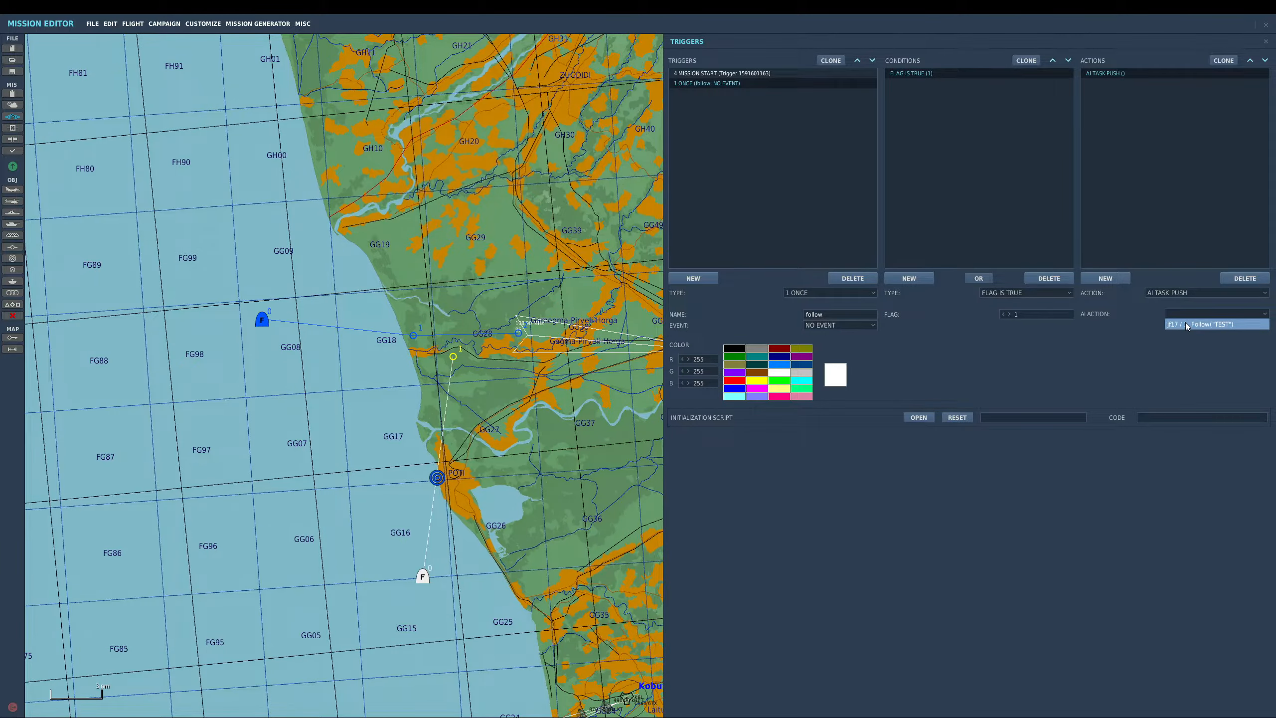
click(1186, 322)
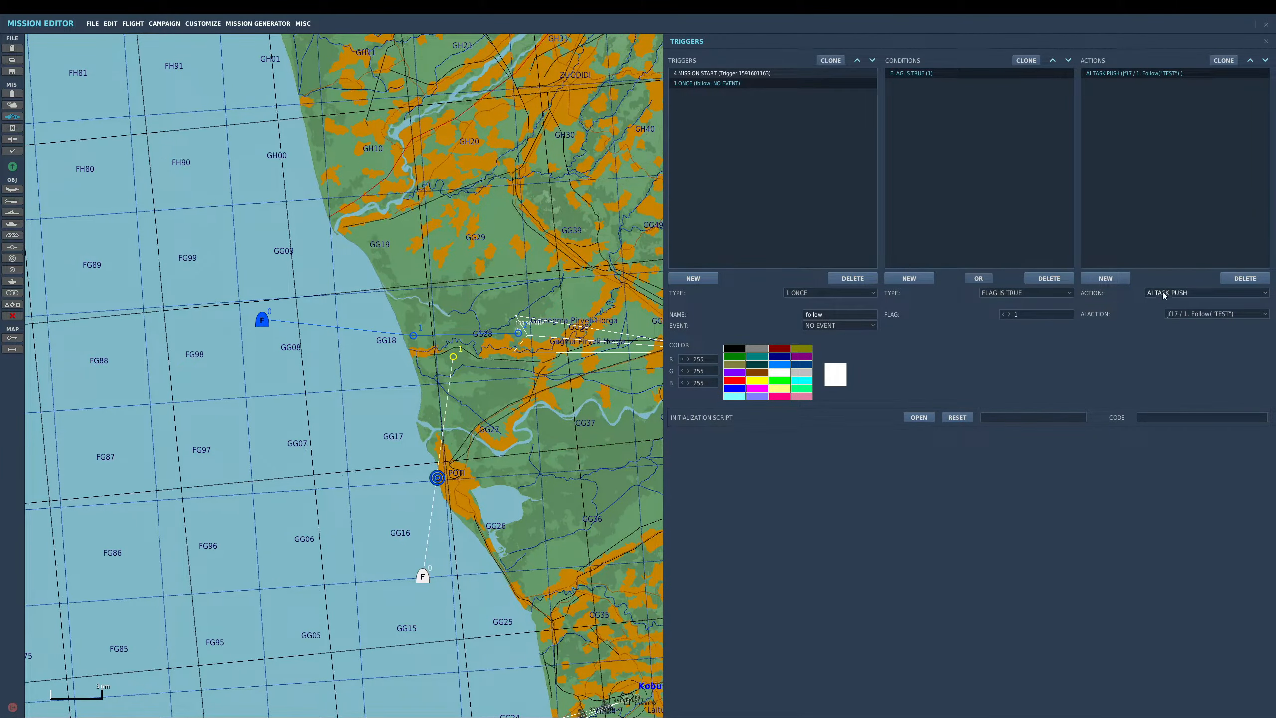
click(1185, 294)
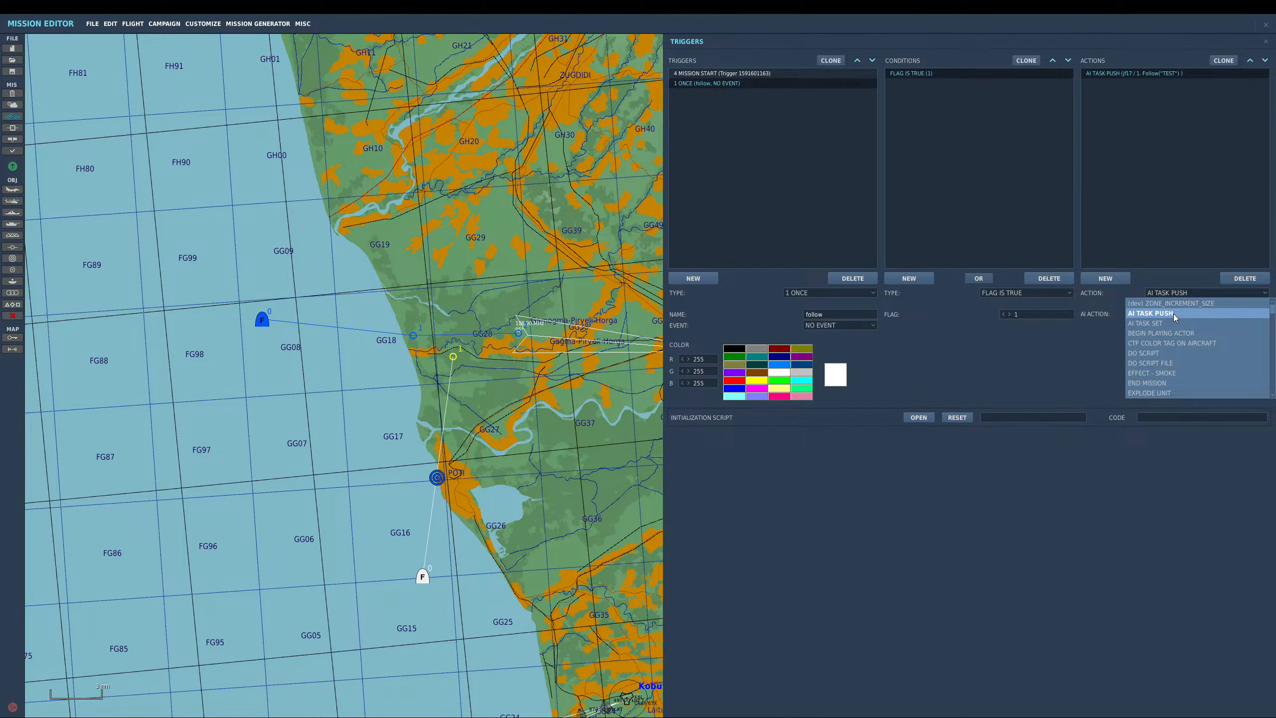
click(1148, 225)
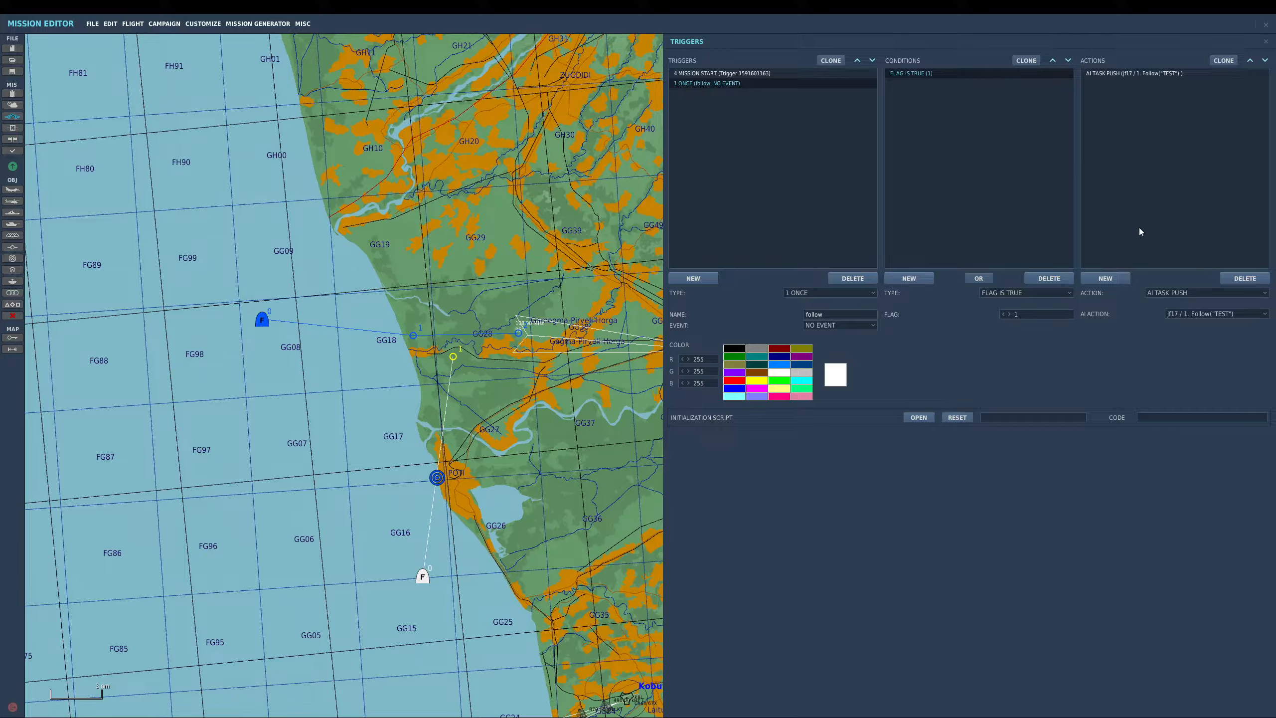
click(255, 324)
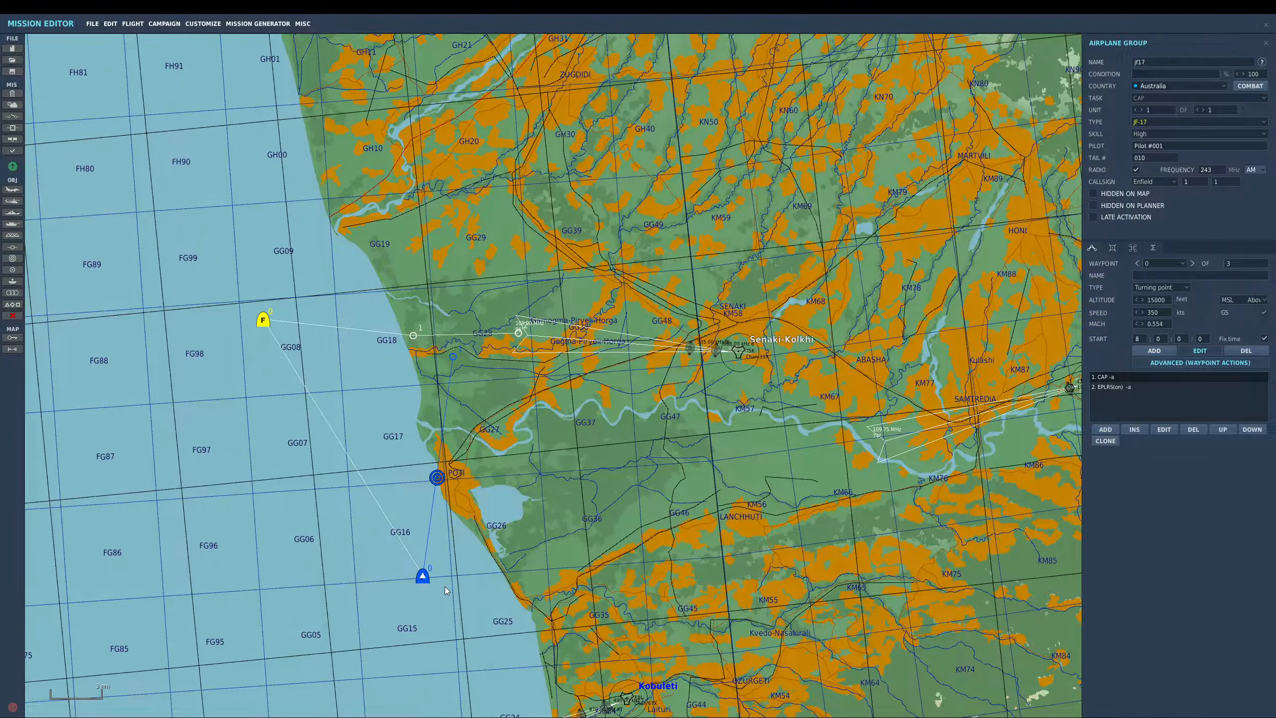
click(12, 116)
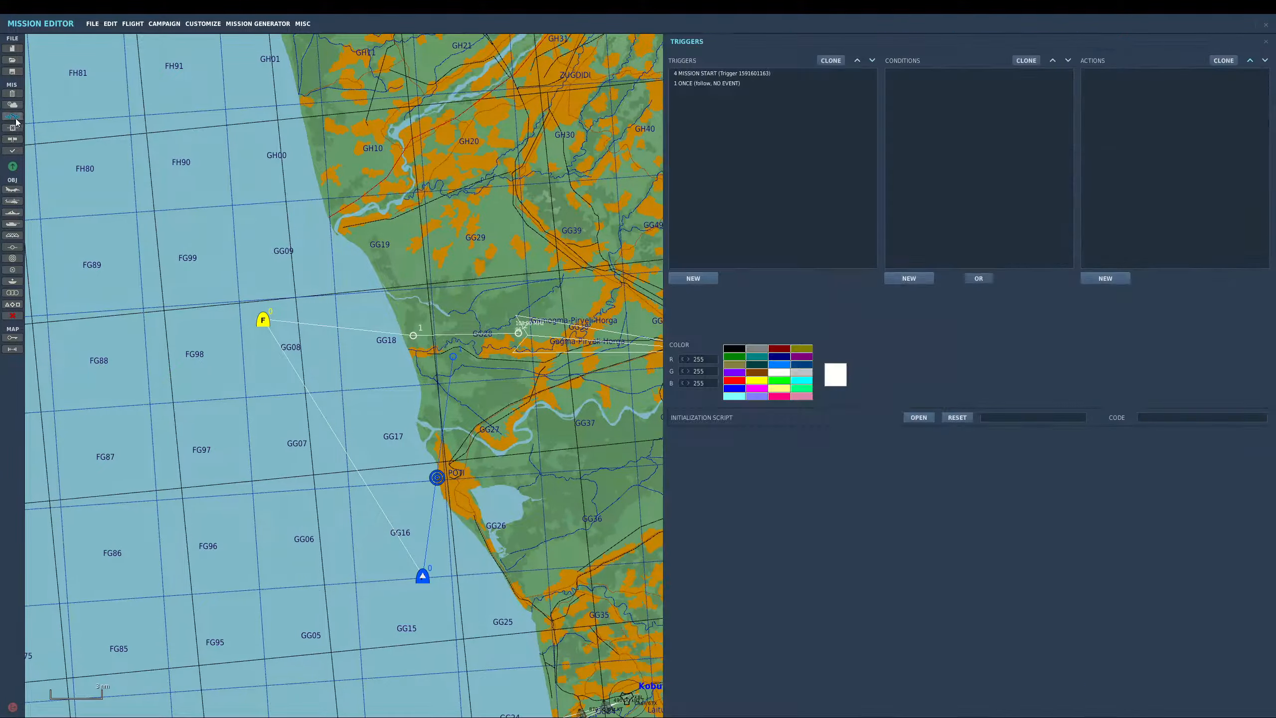
- Review the MISSION START and follow triggers, inspecting their radio item and AI task push actions
click(722, 76)
click(1137, 73)
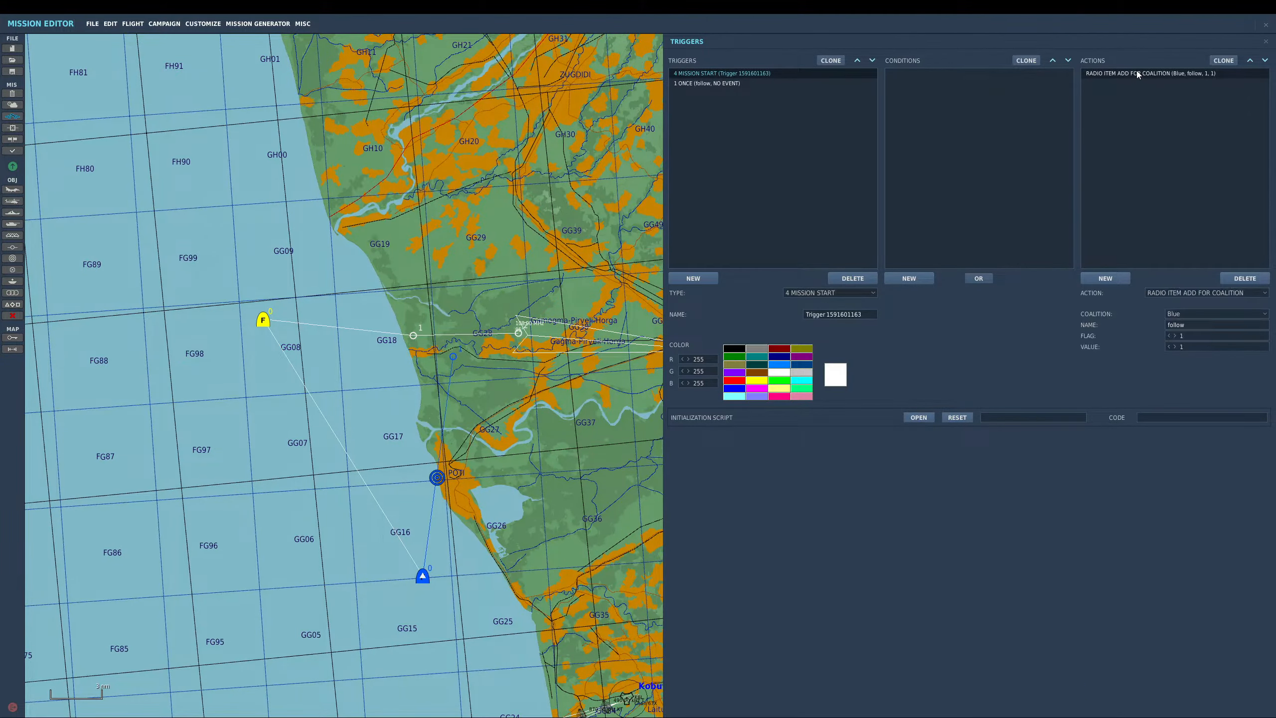
click(1199, 294)
click(1199, 293)
click(728, 83)
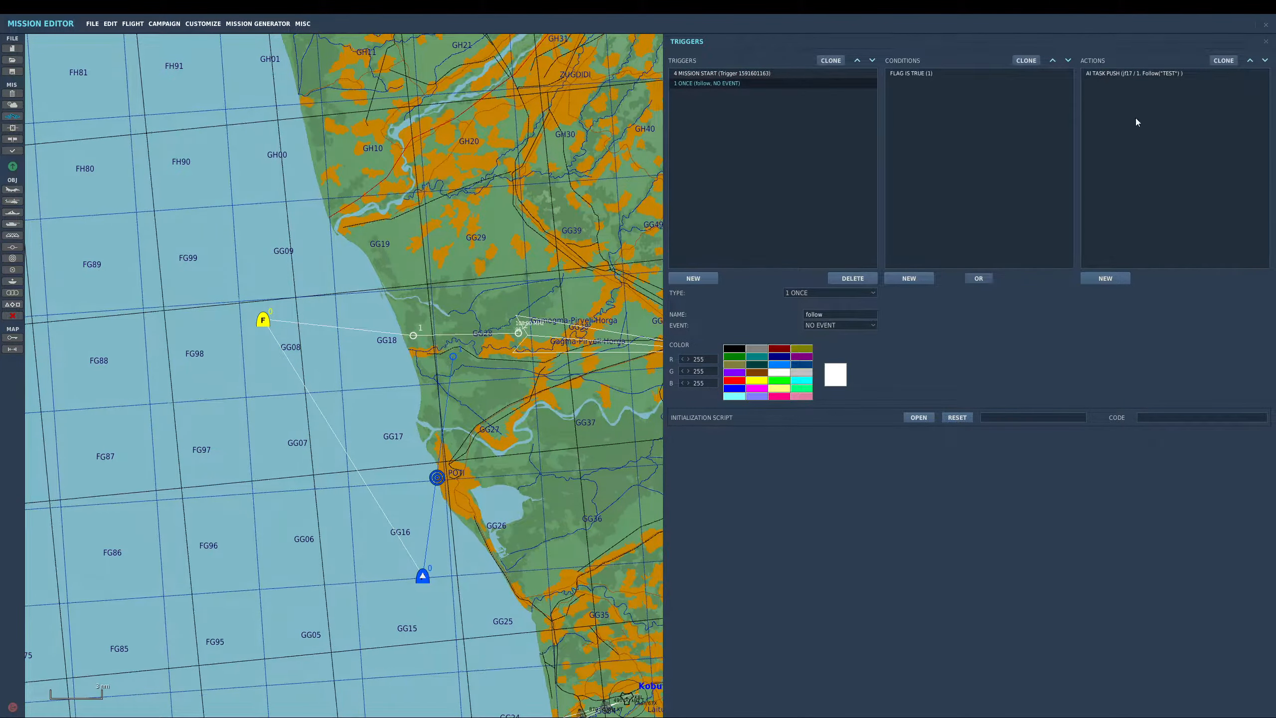
click(1114, 74)
click(1170, 294)
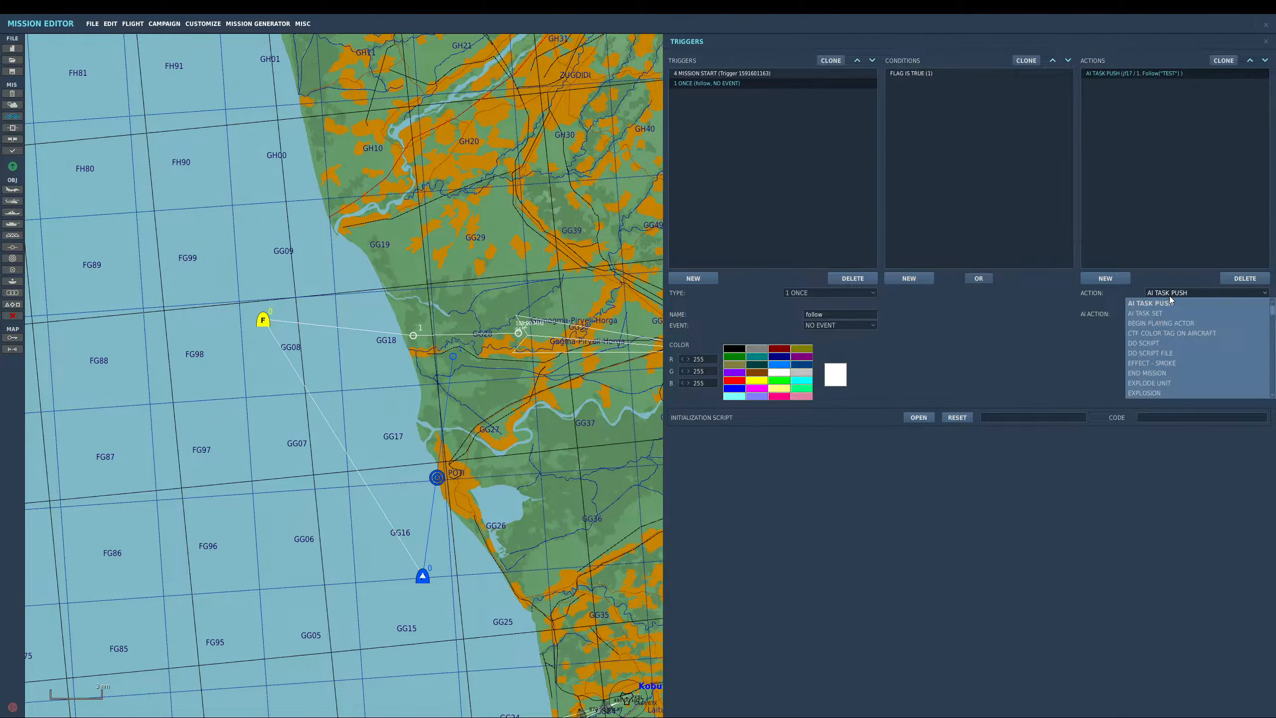
click(1171, 294)
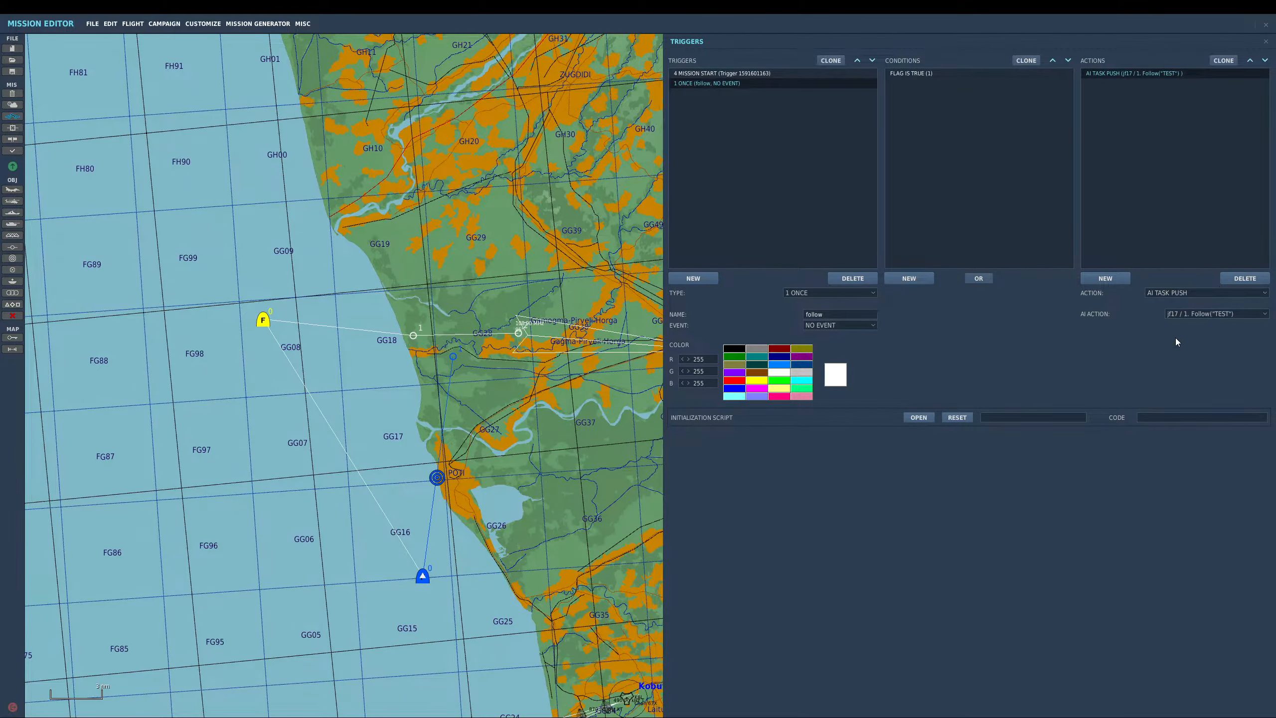
right_drag(419, 429, 349, 432)
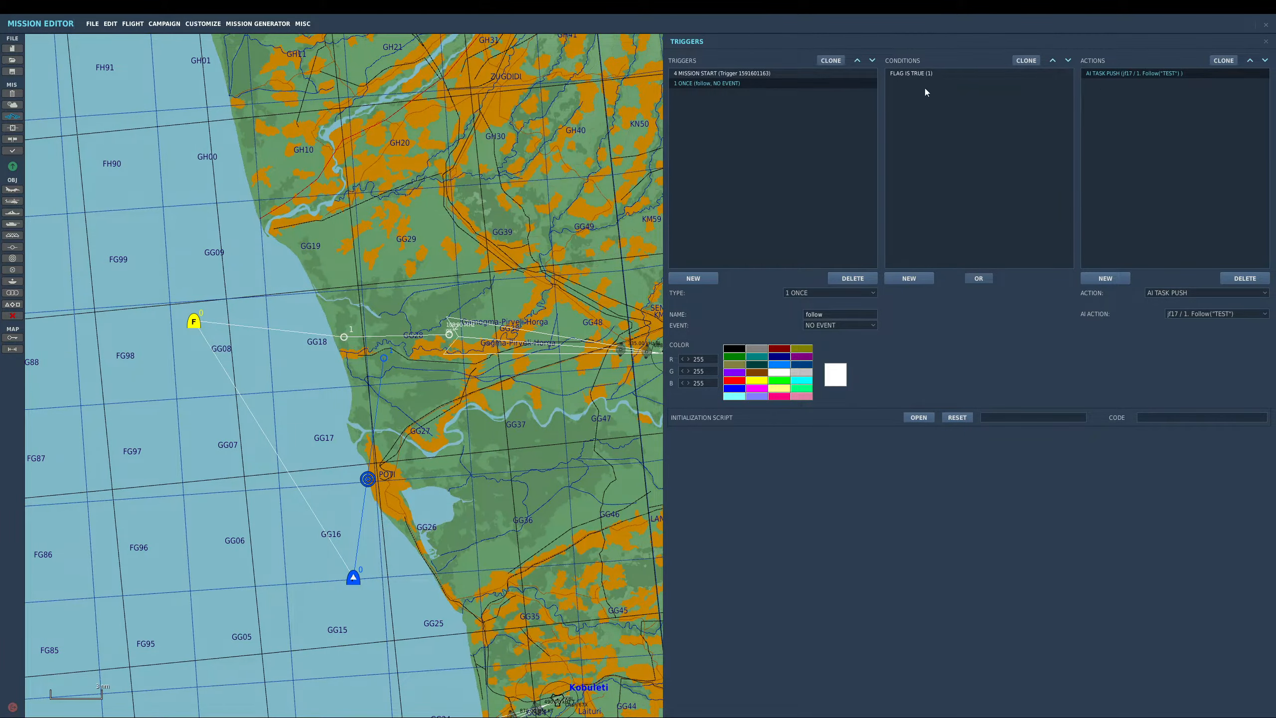
click(743, 73)
click(784, 83)
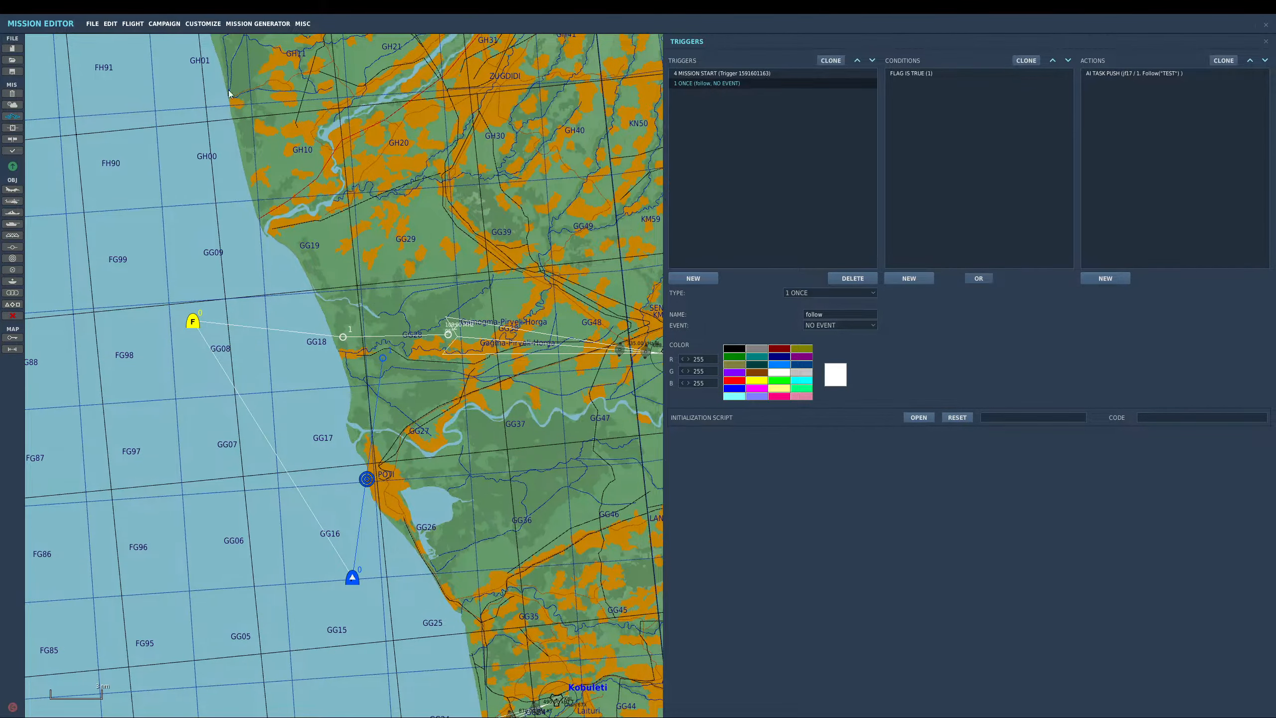
- Fly the mission without saving the changes, taking the TEST flight's pilot slot
click(132, 23)
click(140, 37)
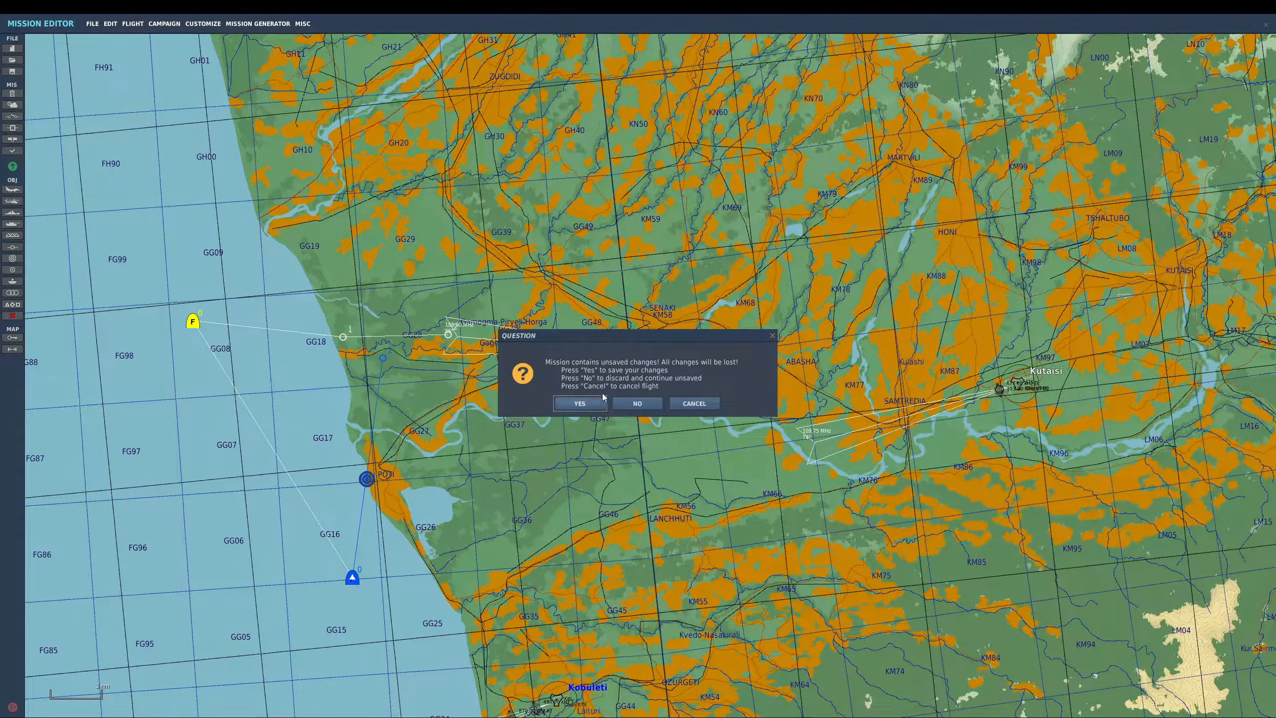
click(632, 404)
click(922, 554)
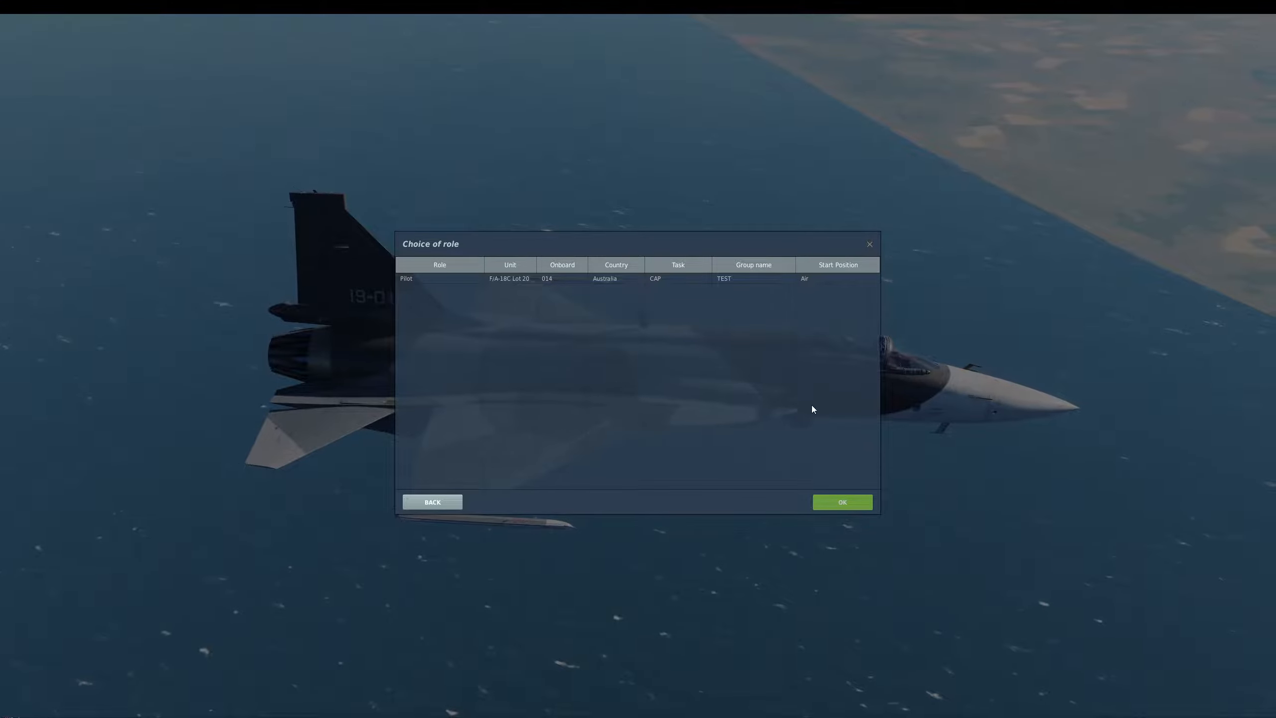
double_click(660, 280)
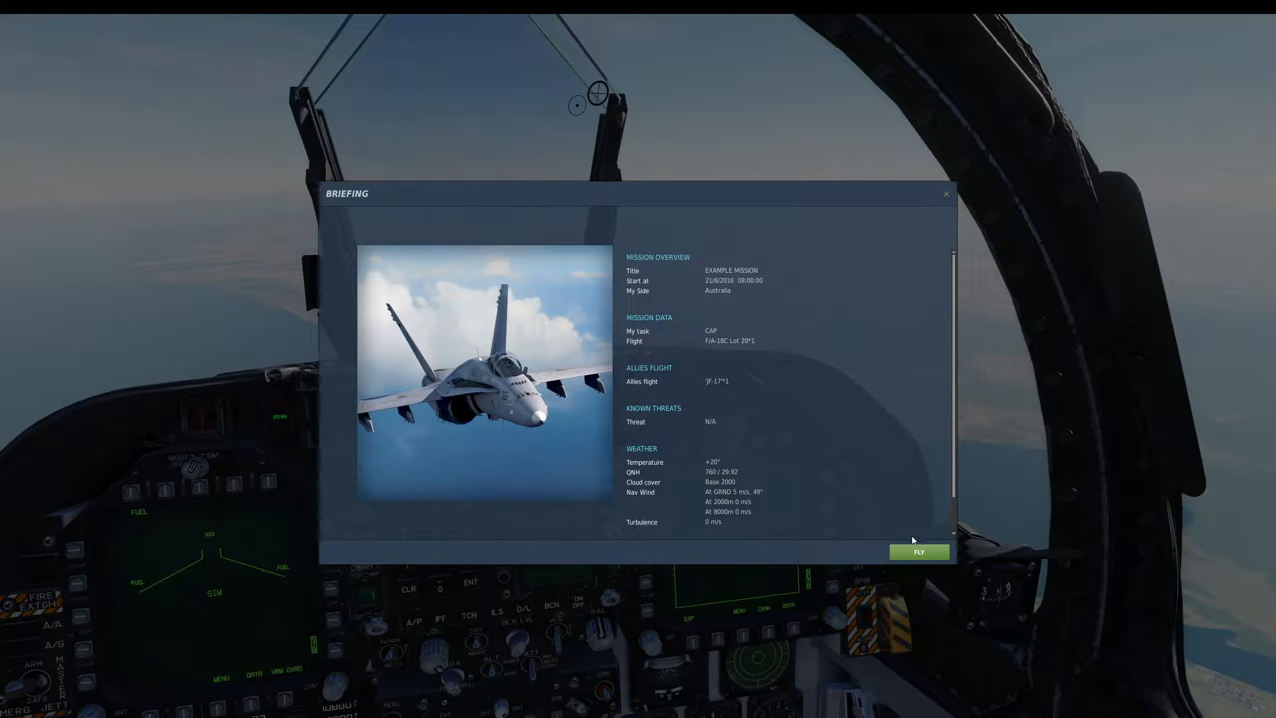
click(914, 551)
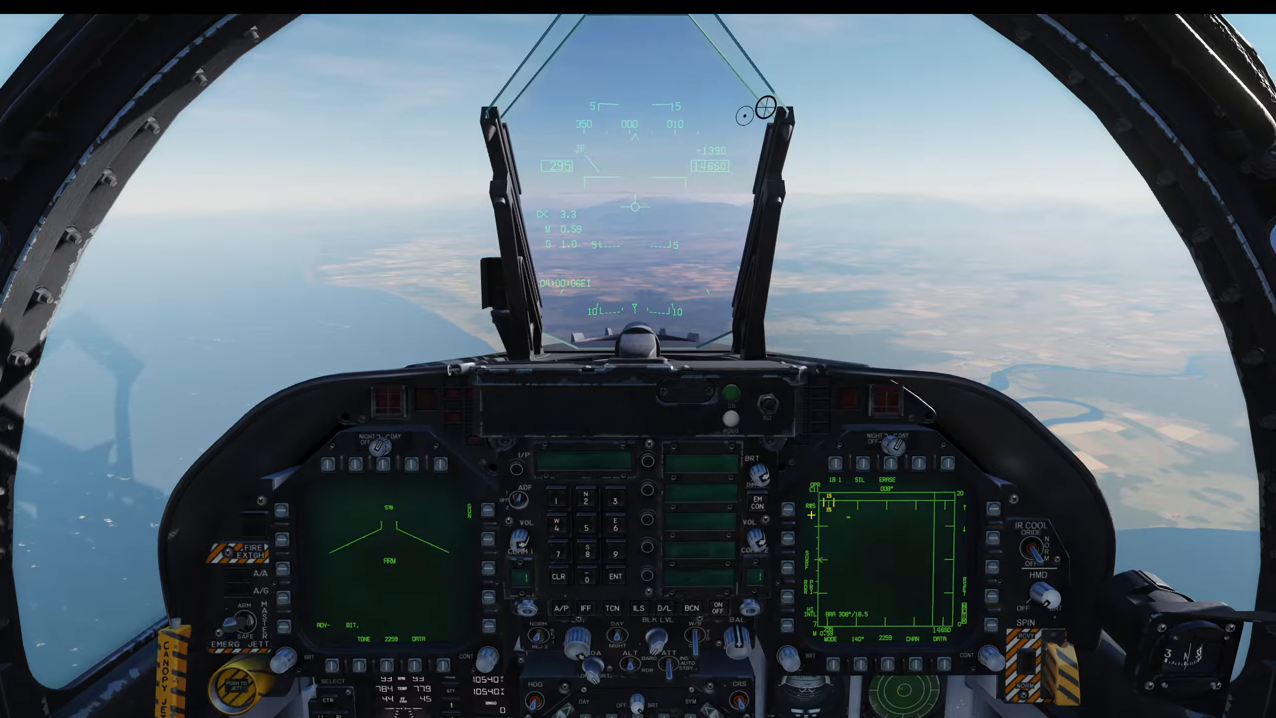
- Engage the autopilot attitude hold and select the follow command from the radio menu's Other items
key(a)
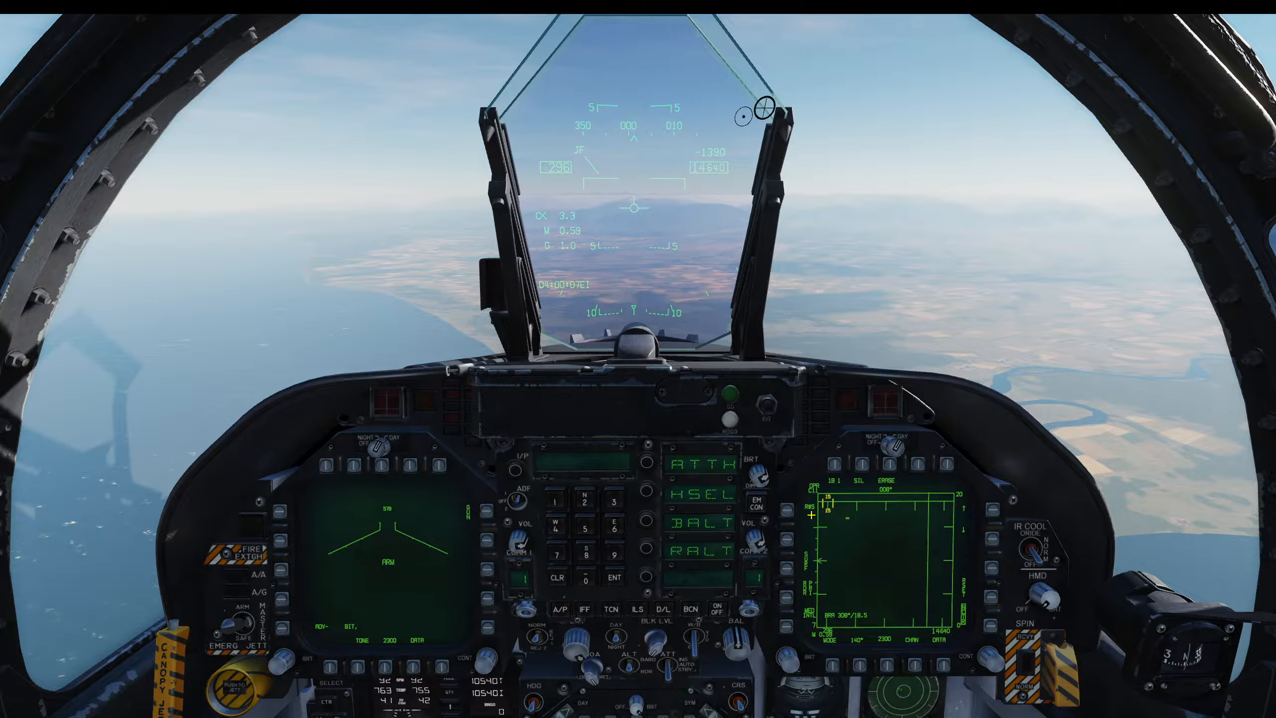
click(647, 520)
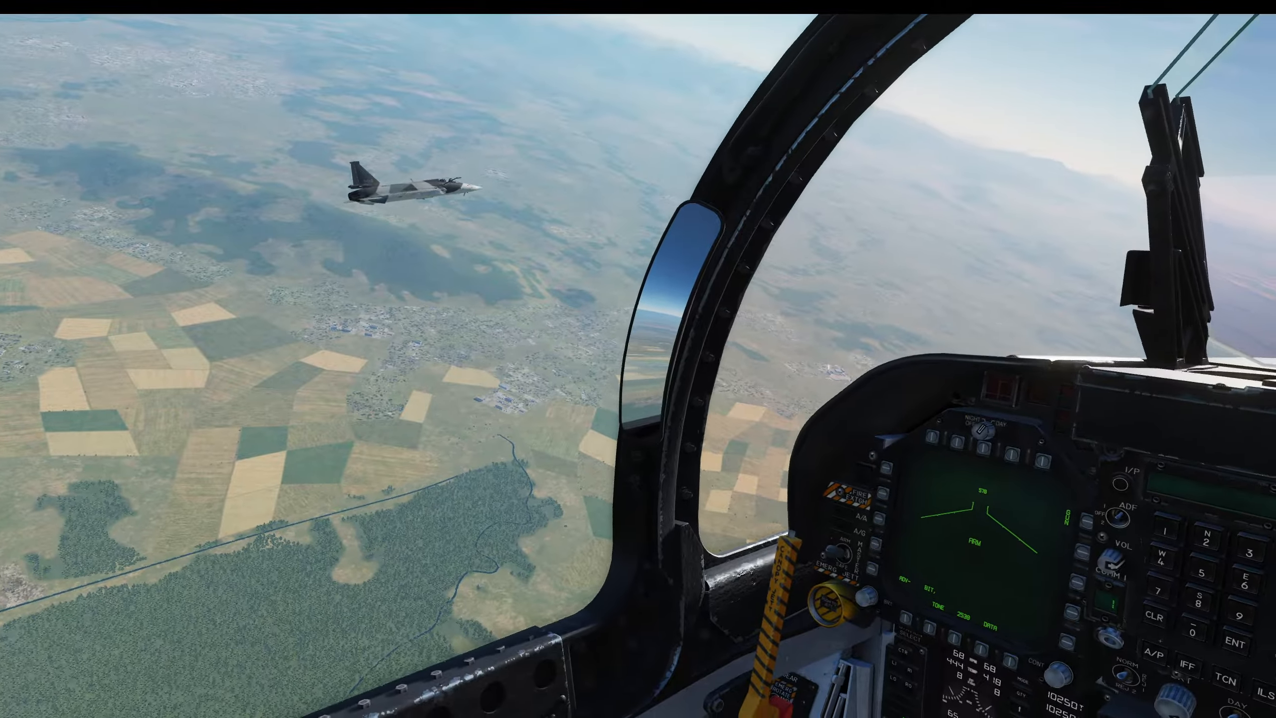
key(backslash)
click(1169, 89)
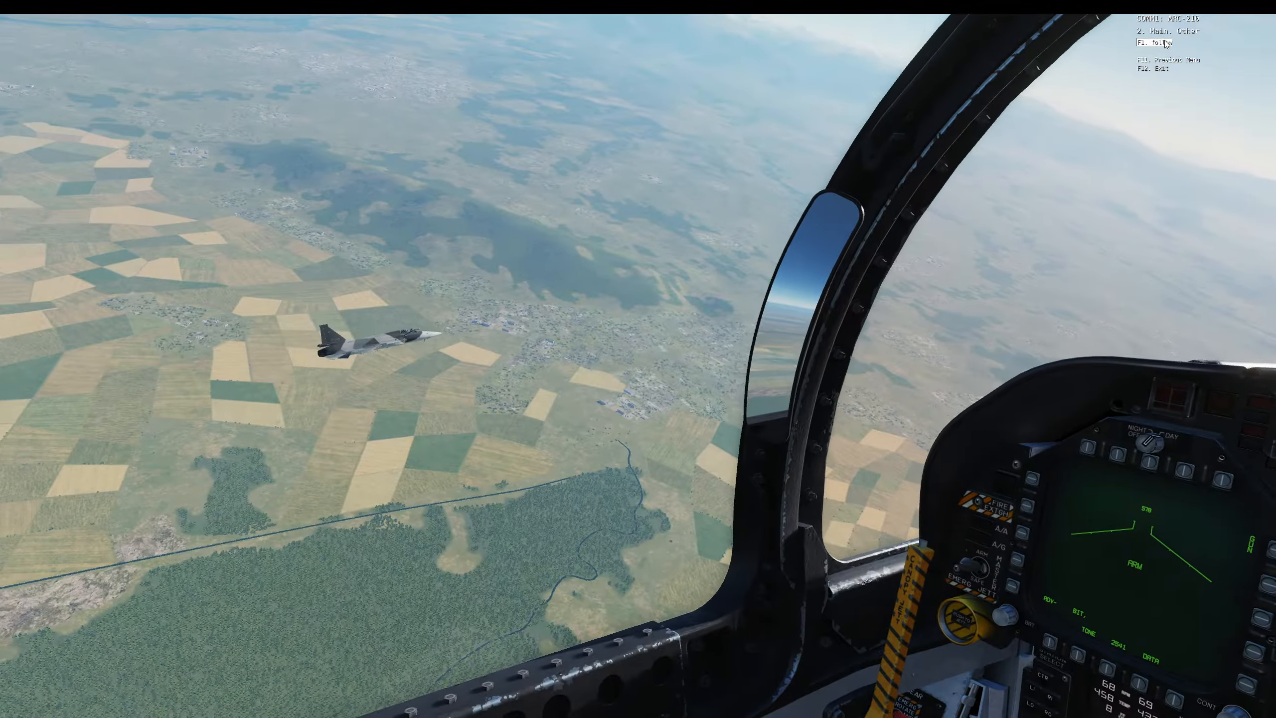
click(1164, 47)
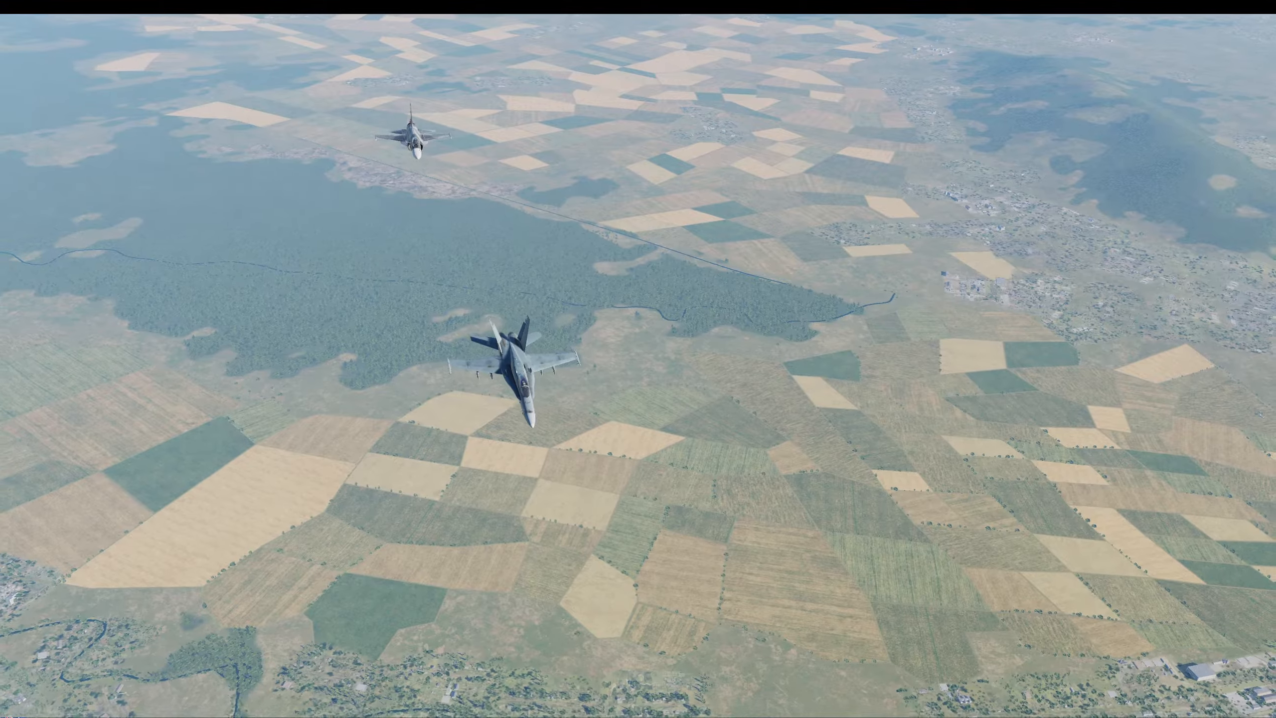
- Quit the mission and return to the mission editor
key(Escape)
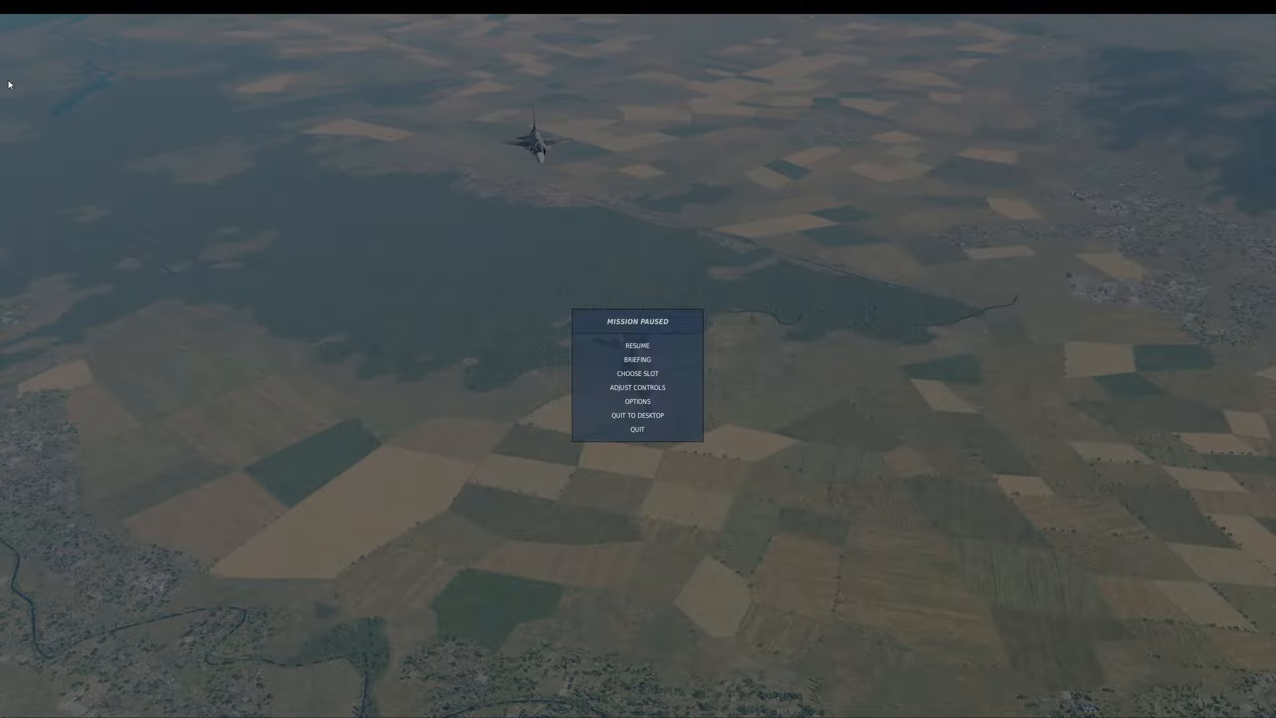
click(627, 430)
click(384, 550)
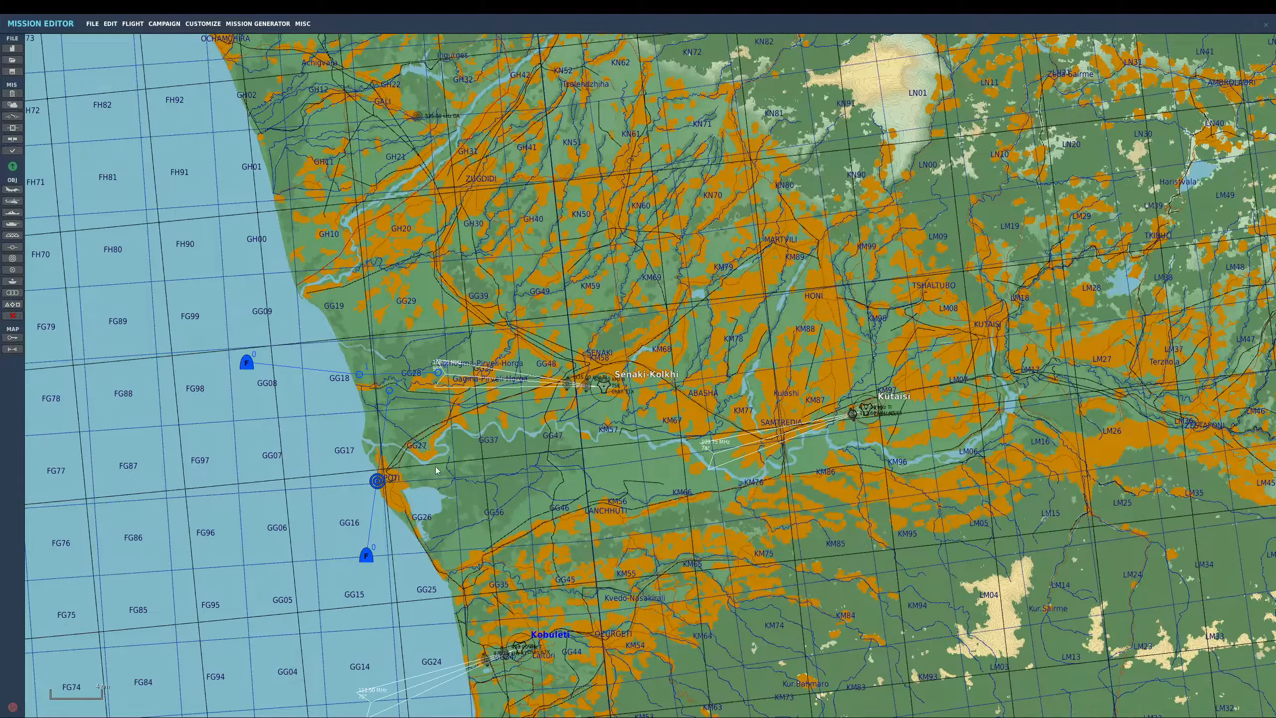
- Move the TEST flight north to grid GG09 and shift its first waypoint toward the coast
right_drag(436, 470, 593, 368)
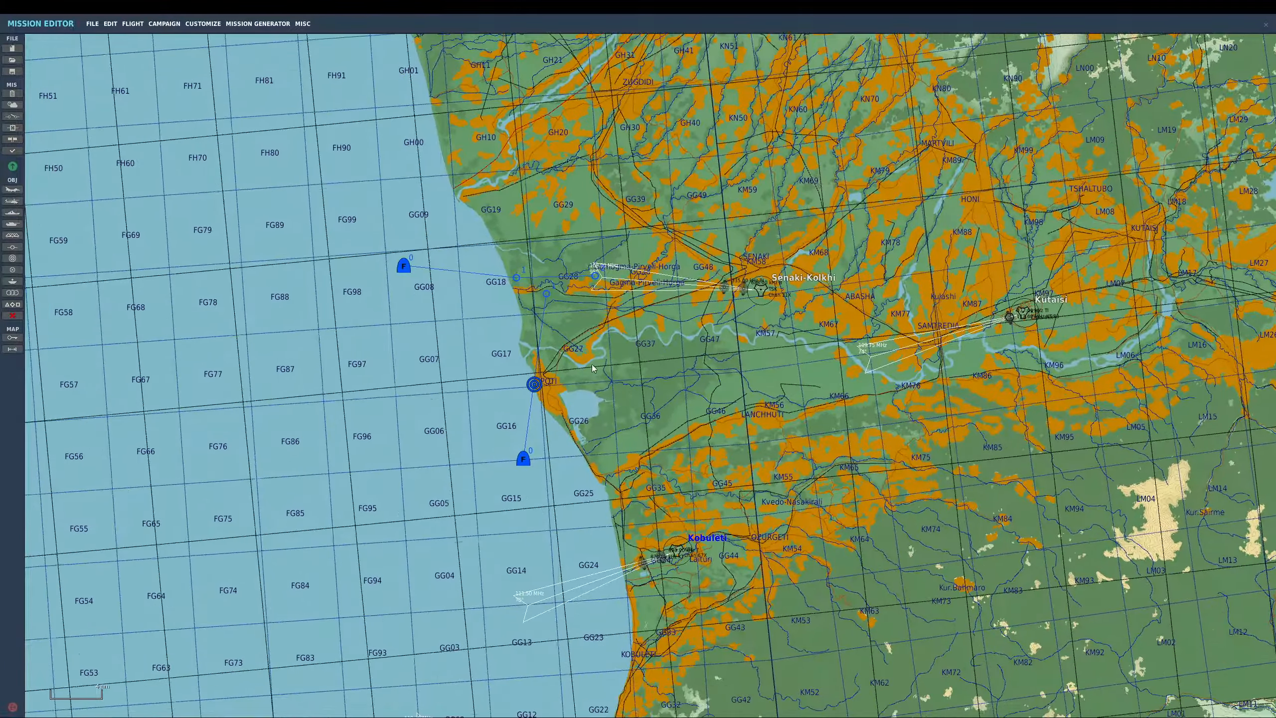
drag(524, 462, 430, 268)
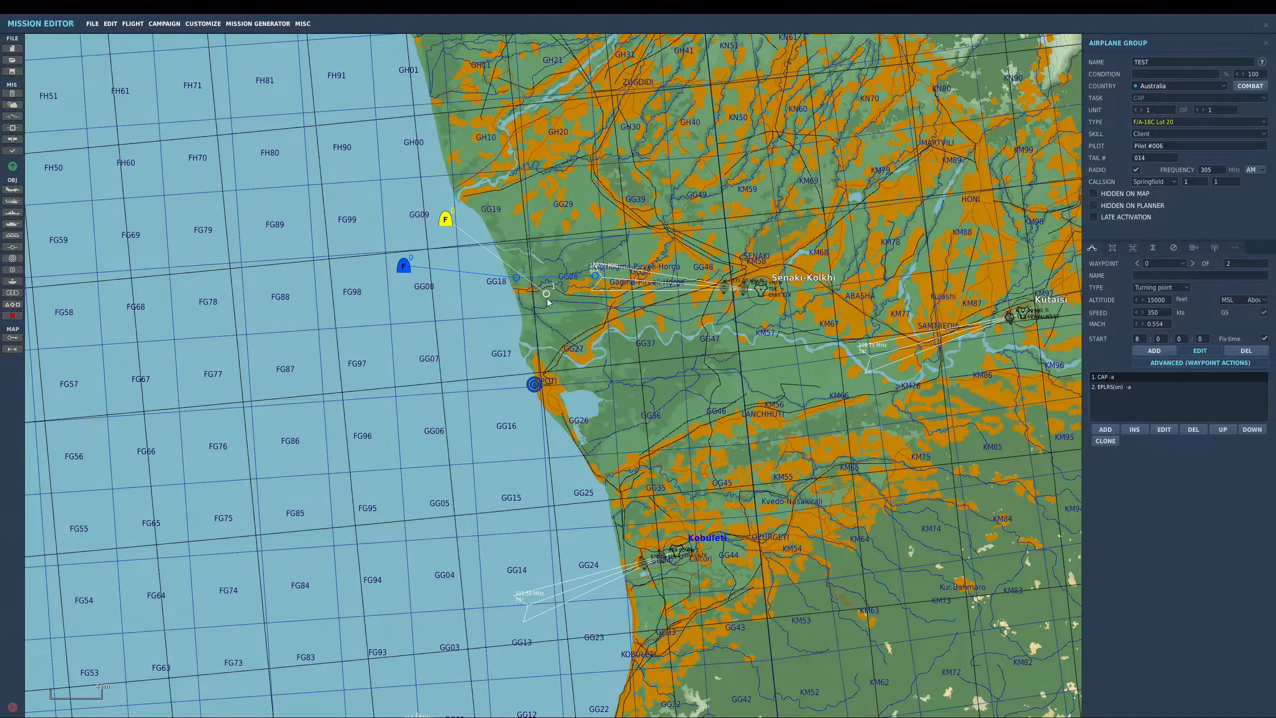
drag(546, 293, 504, 304)
- Rearrange the jf17 group's waypoints, moving one up in its waypoint order
click(594, 278)
drag(594, 278, 525, 361)
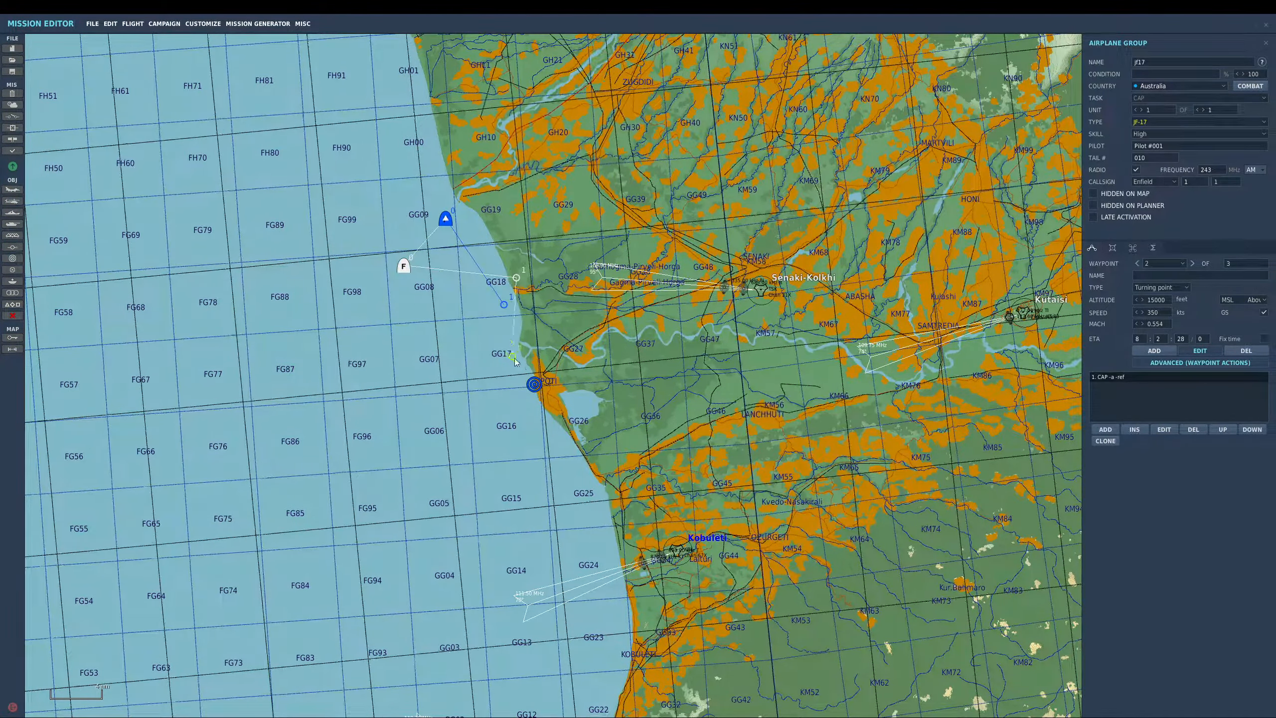
drag(517, 278, 472, 254)
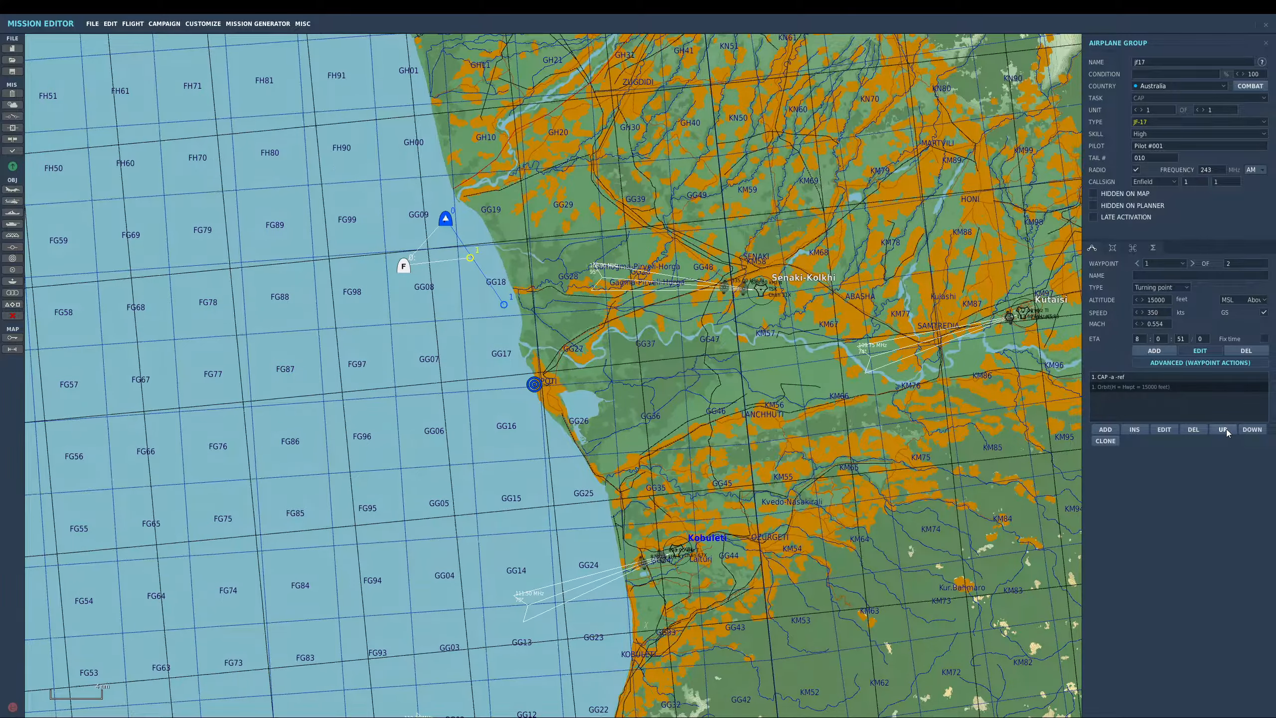
click(1203, 430)
click(470, 264)
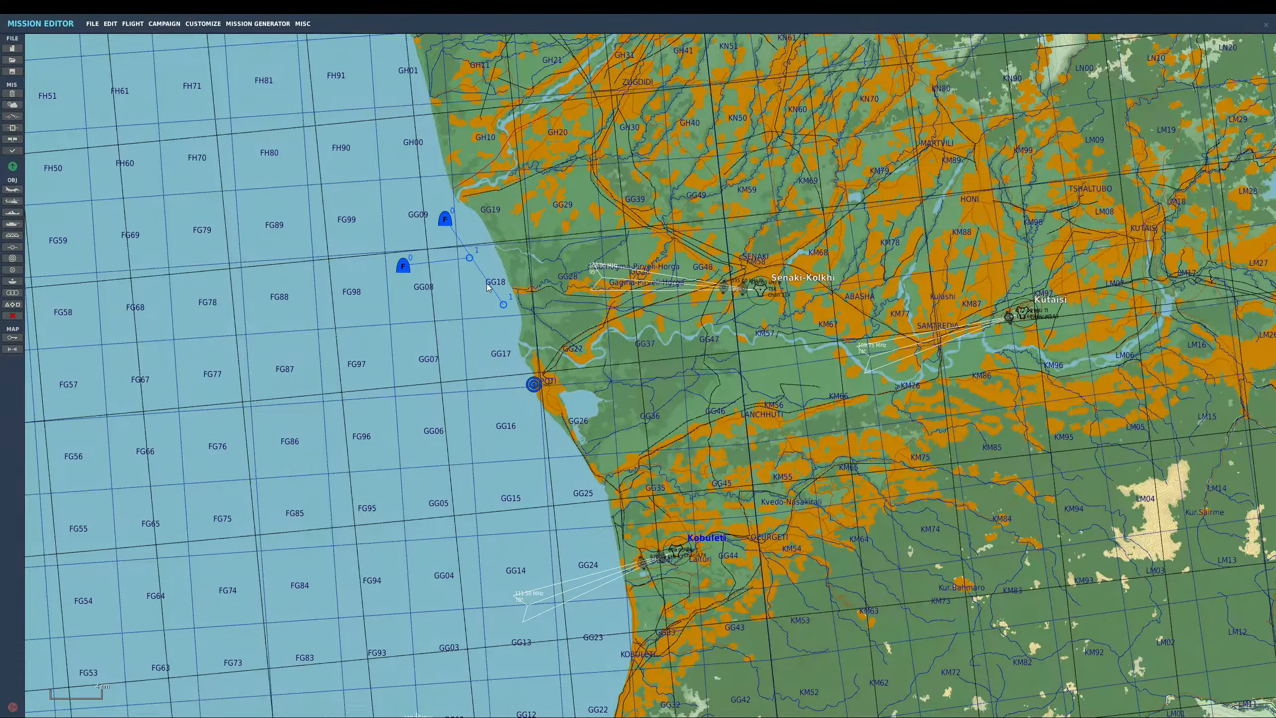
- Move the jf17 orbit waypoint next to Poti and place the jf17 group beside the TEST flight
drag(470, 258, 543, 397)
drag(399, 272, 486, 212)
click(546, 410)
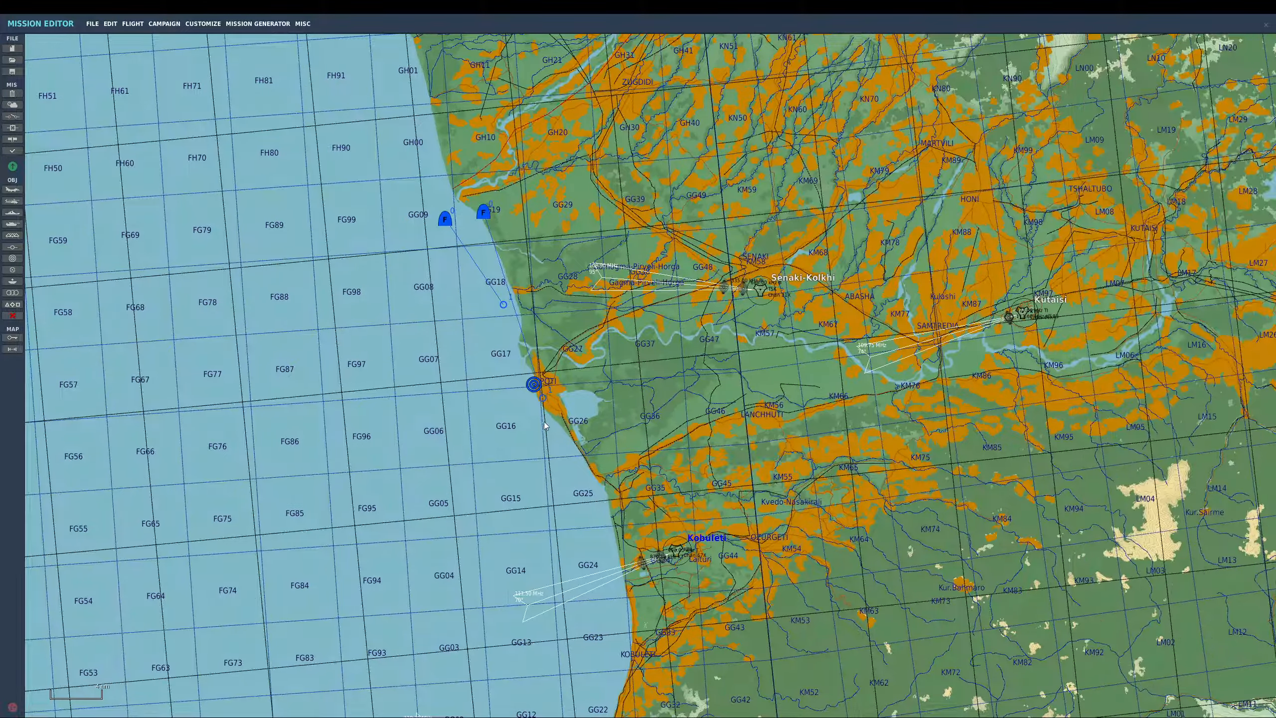
click(542, 396)
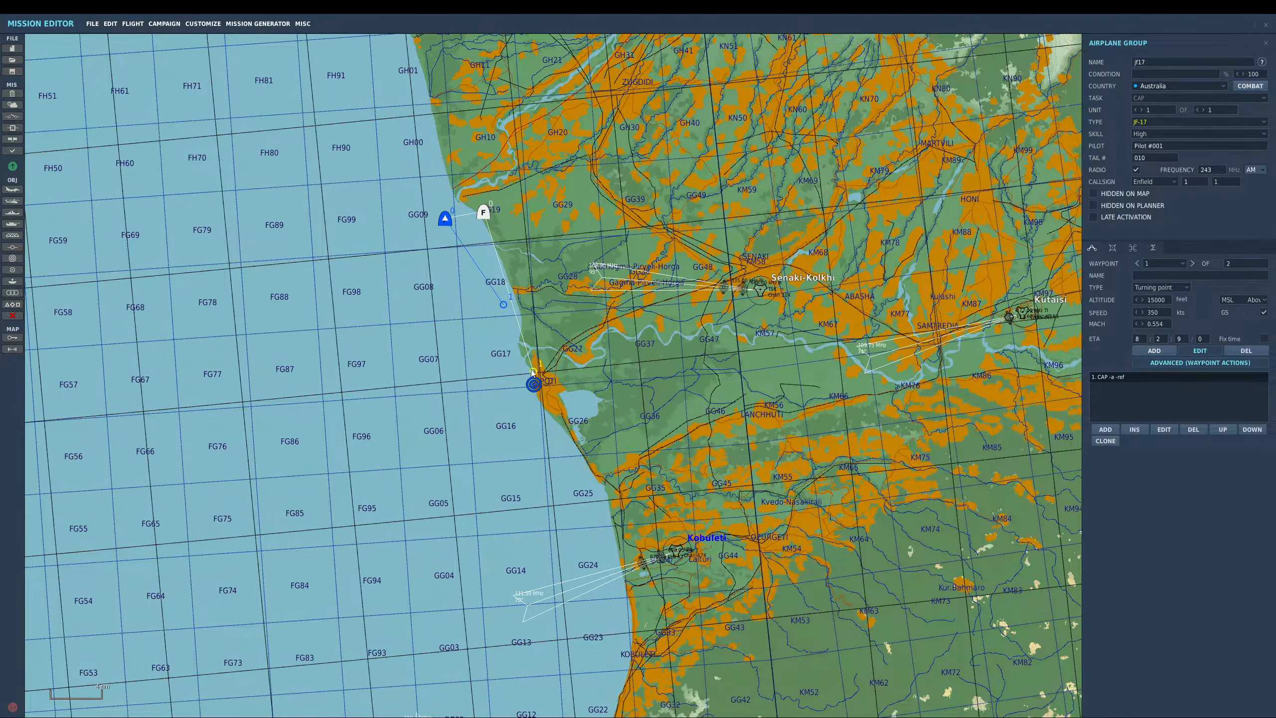
drag(531, 372, 529, 352)
scroll(512, 281, up, 2)
right_drag(511, 278, 571, 387)
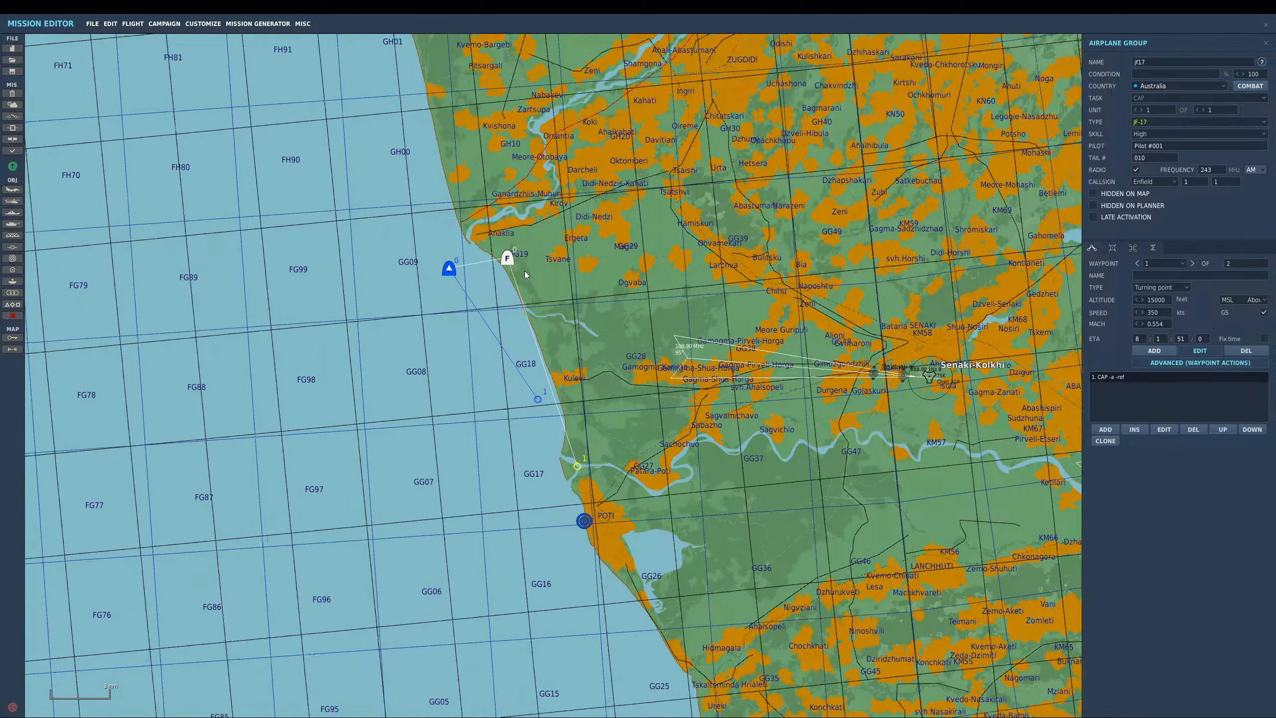
- Move the jf17 group and TEST flight north near Ganardzhiis-Muhuri and shift TEST's first waypoint onto the coast
click(512, 260)
drag(509, 255, 526, 178)
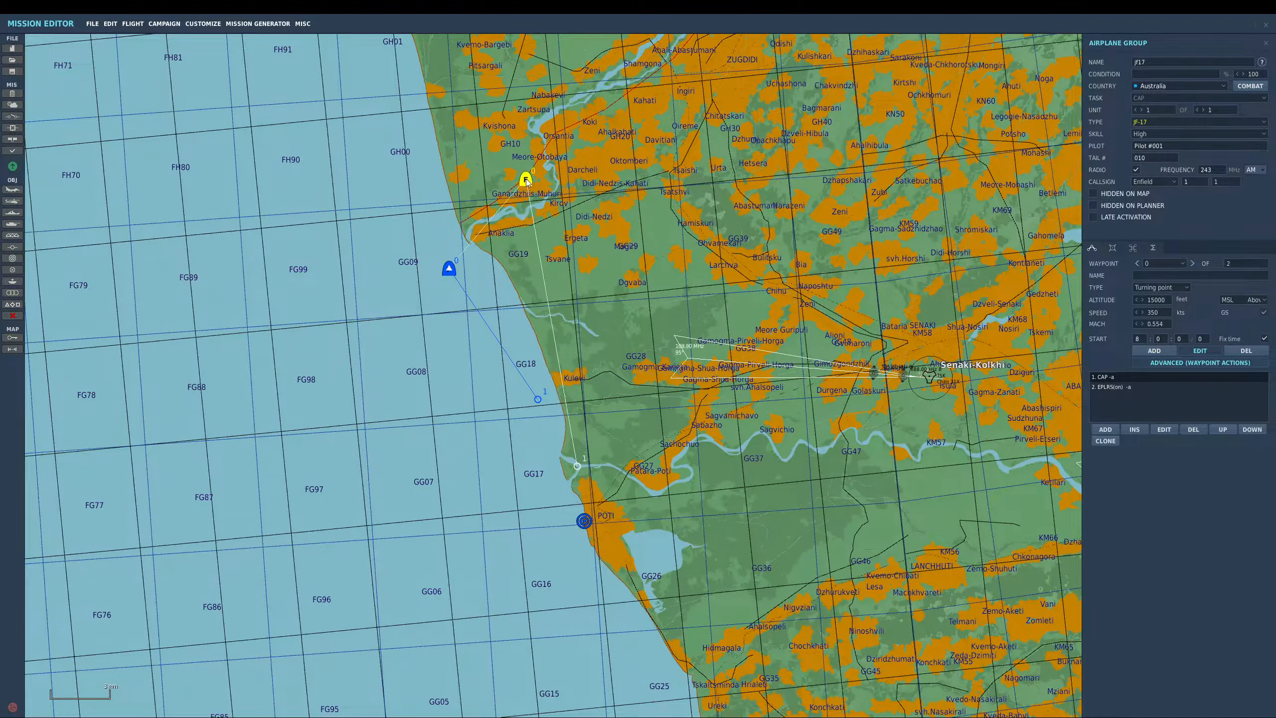
click(450, 270)
drag(450, 270, 522, 169)
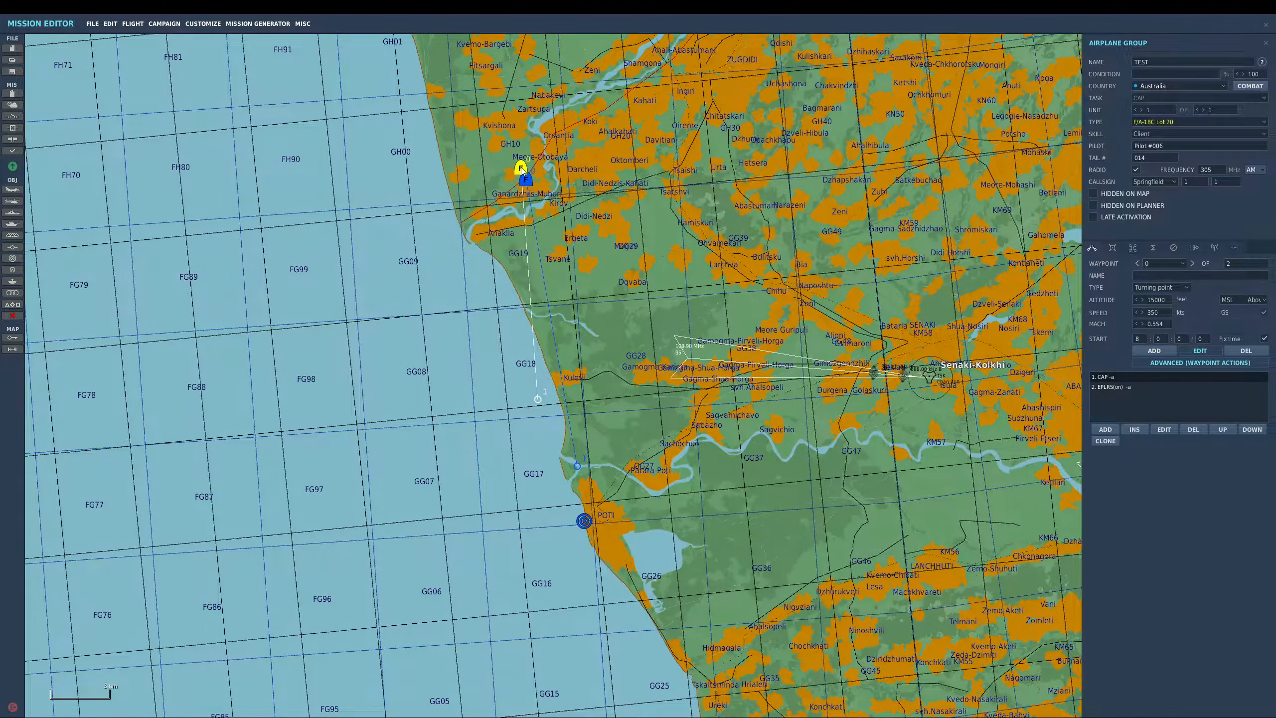
drag(538, 400, 560, 383)
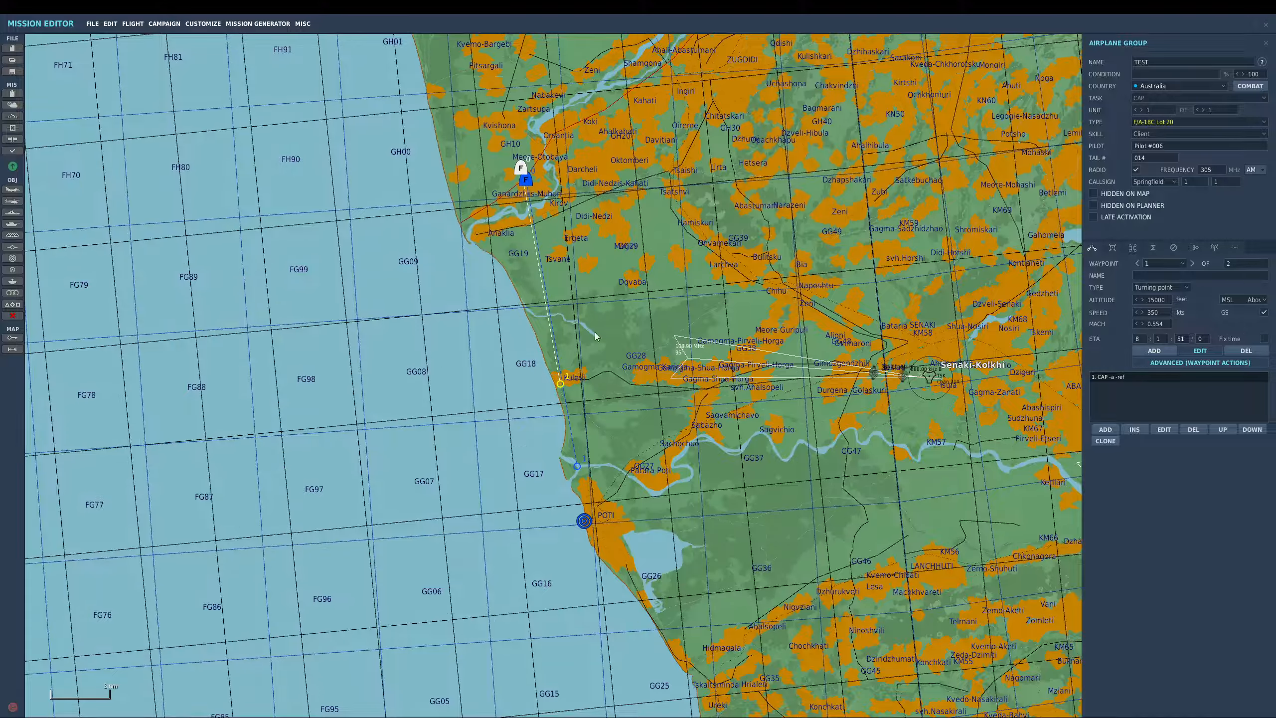
- Fine-tune the TEST flight's start position right beside the jf17 group
scroll(520, 167, up, 2)
click(519, 169)
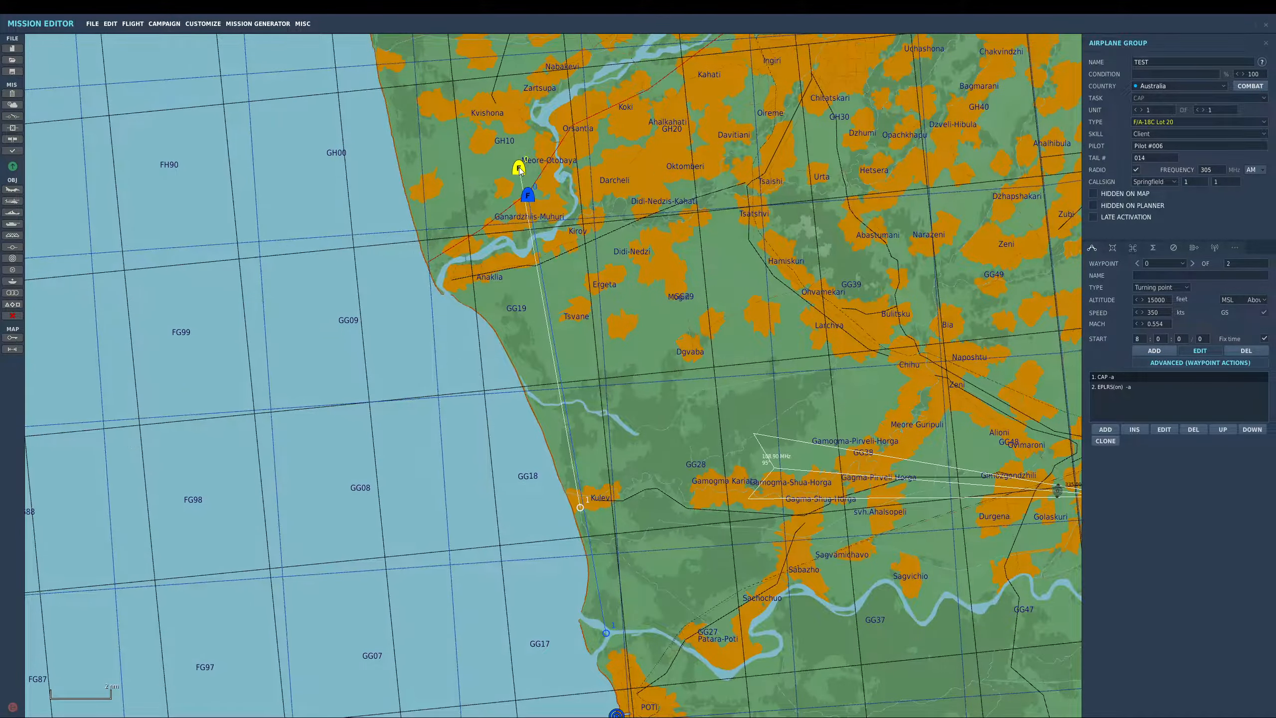
click(528, 195)
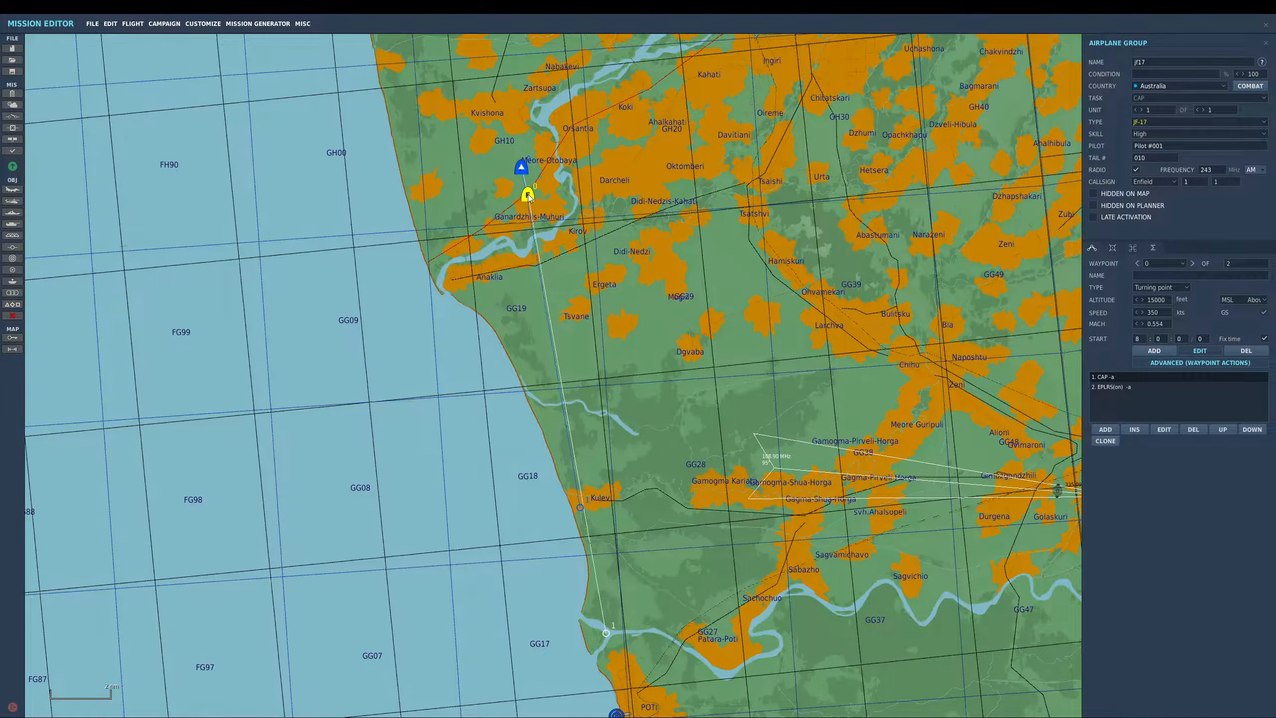
scroll(527, 196, down, 2)
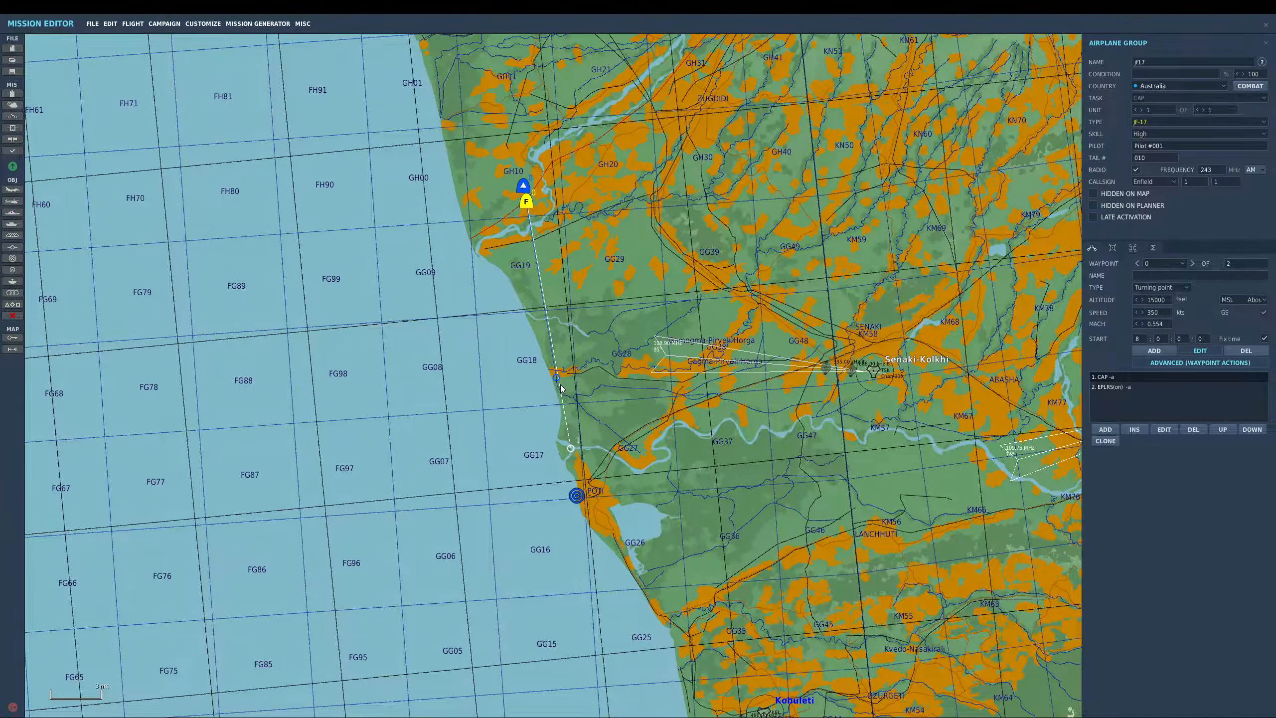
click(523, 185)
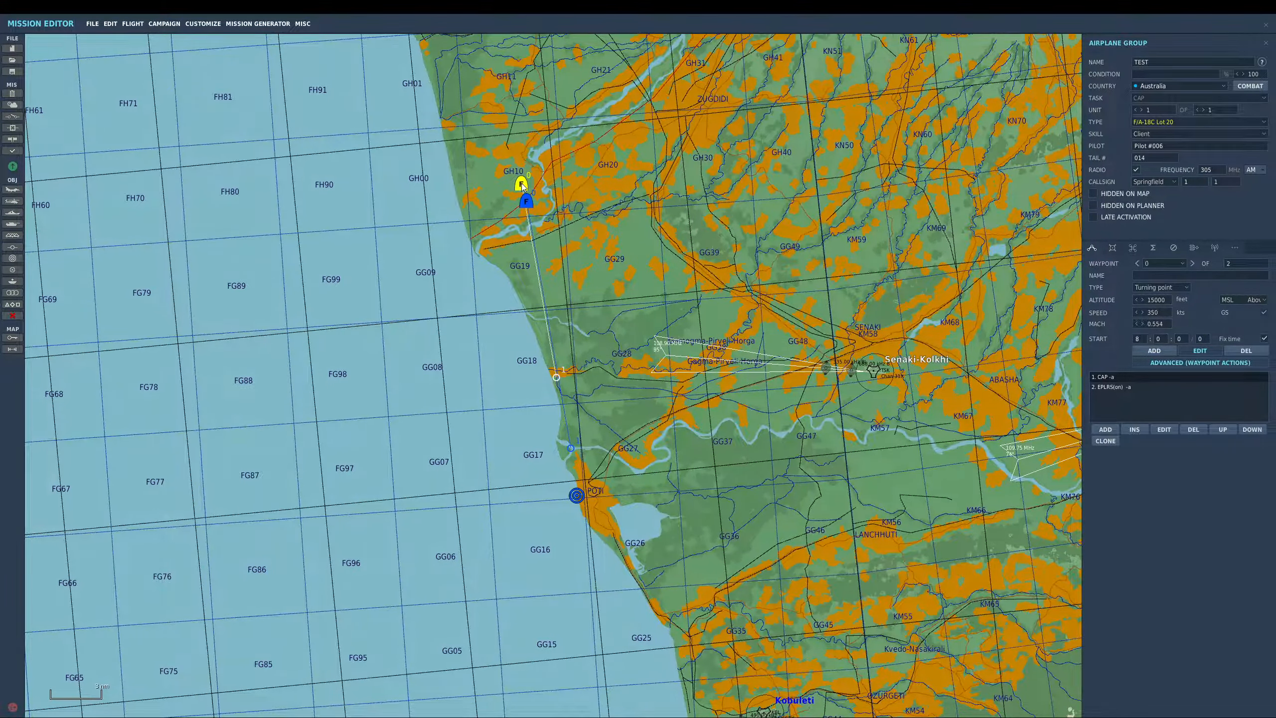
scroll(523, 186, up, 2)
drag(526, 187, 524, 194)
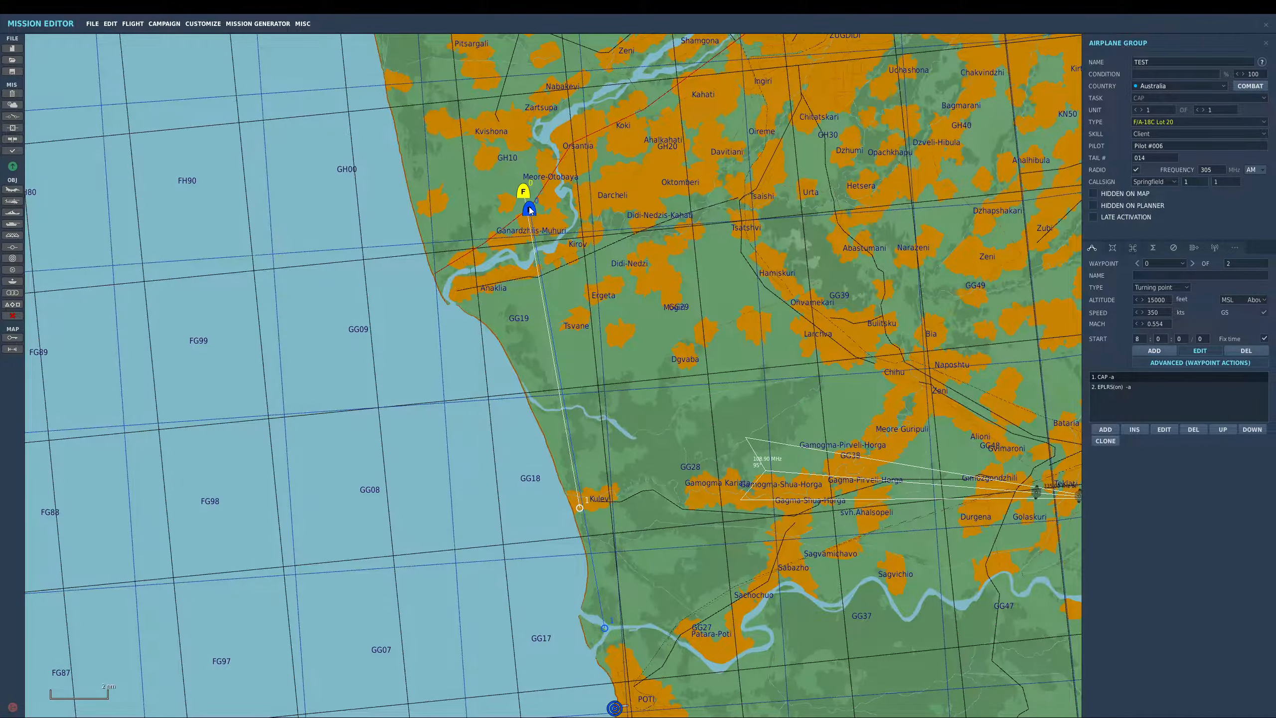
click(530, 209)
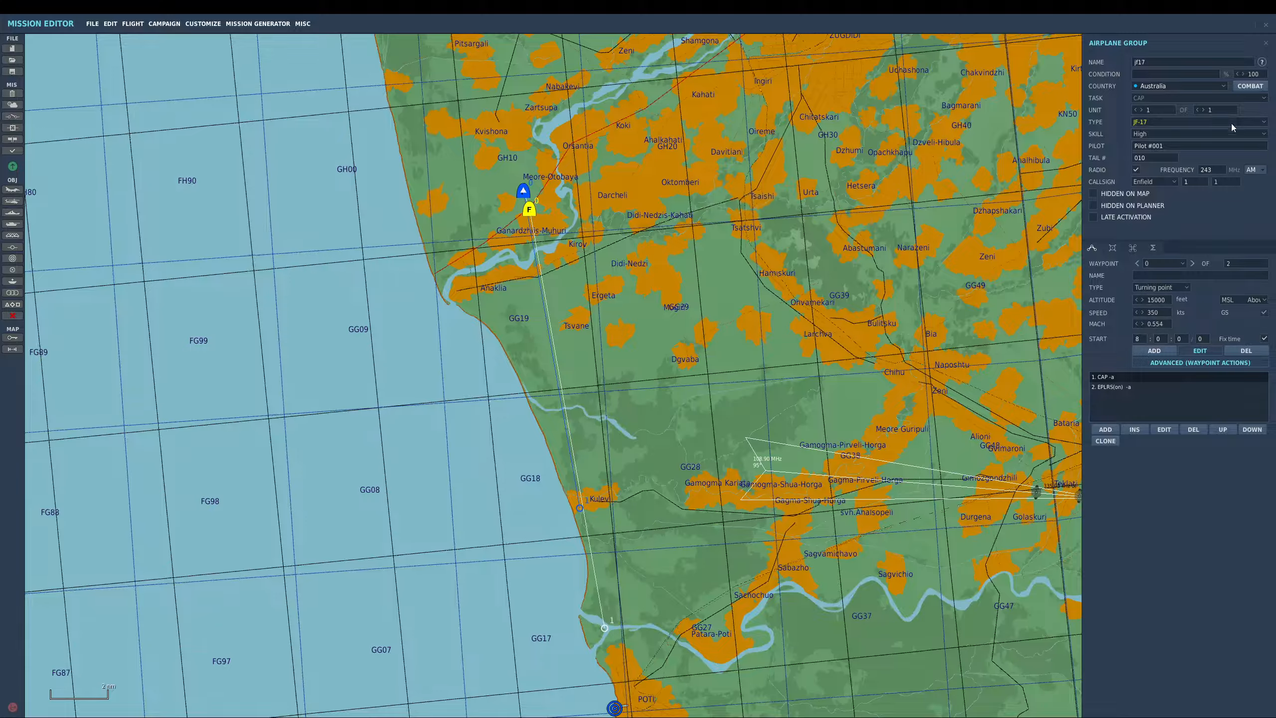
- Set the jf17 group's country to Russia
click(1156, 85)
click(1156, 110)
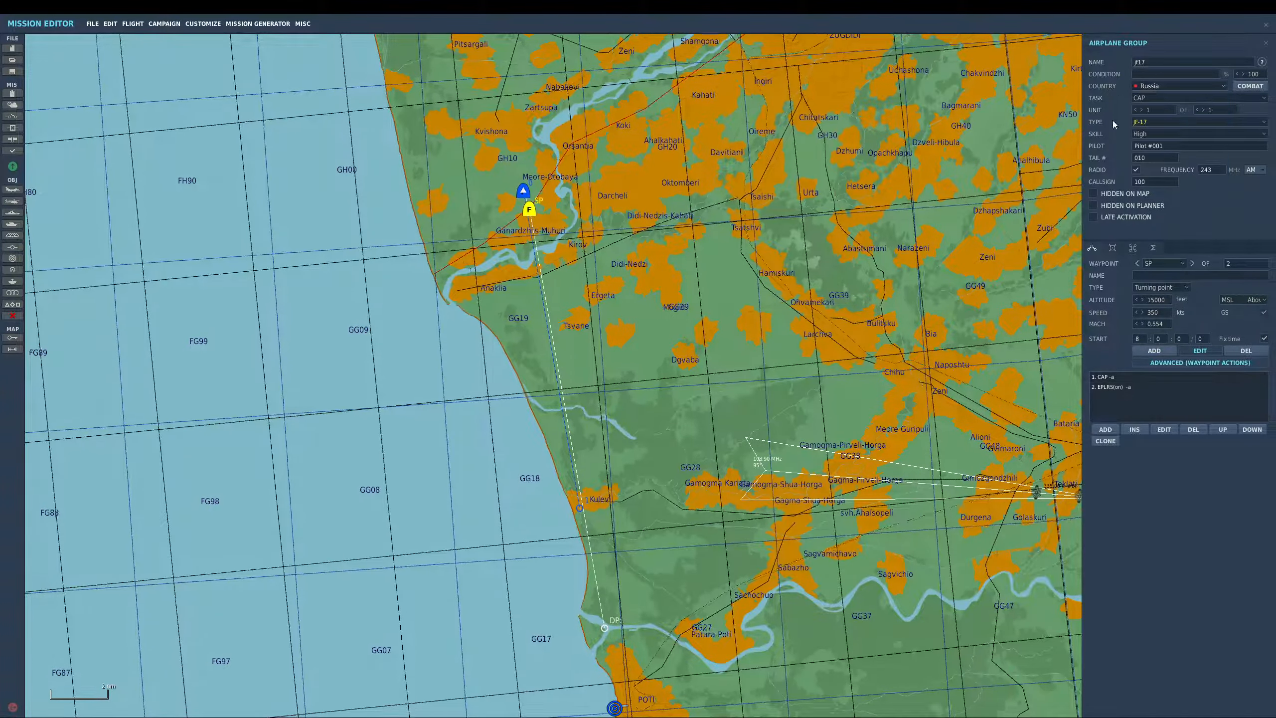
click(600, 242)
click(524, 192)
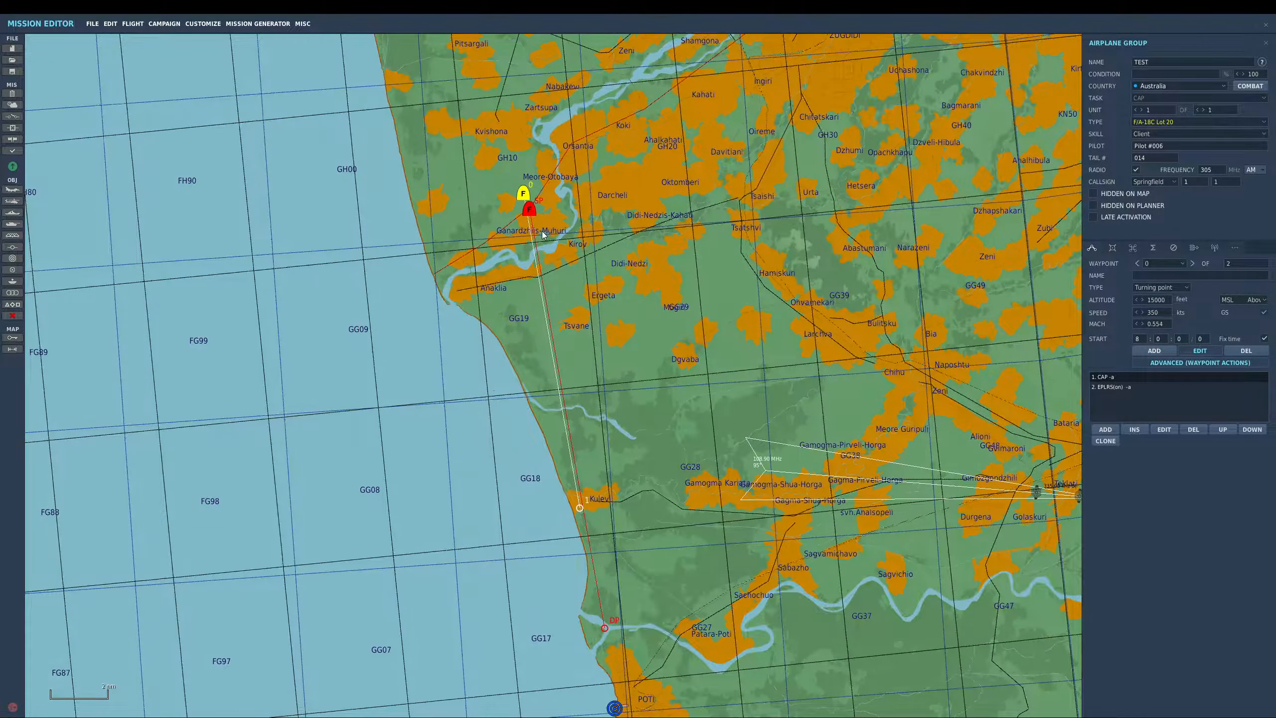
- Move the TEST flight's first waypoint south along the coast toward Poti
scroll(620, 477, down, 1)
drag(591, 484, 594, 536)
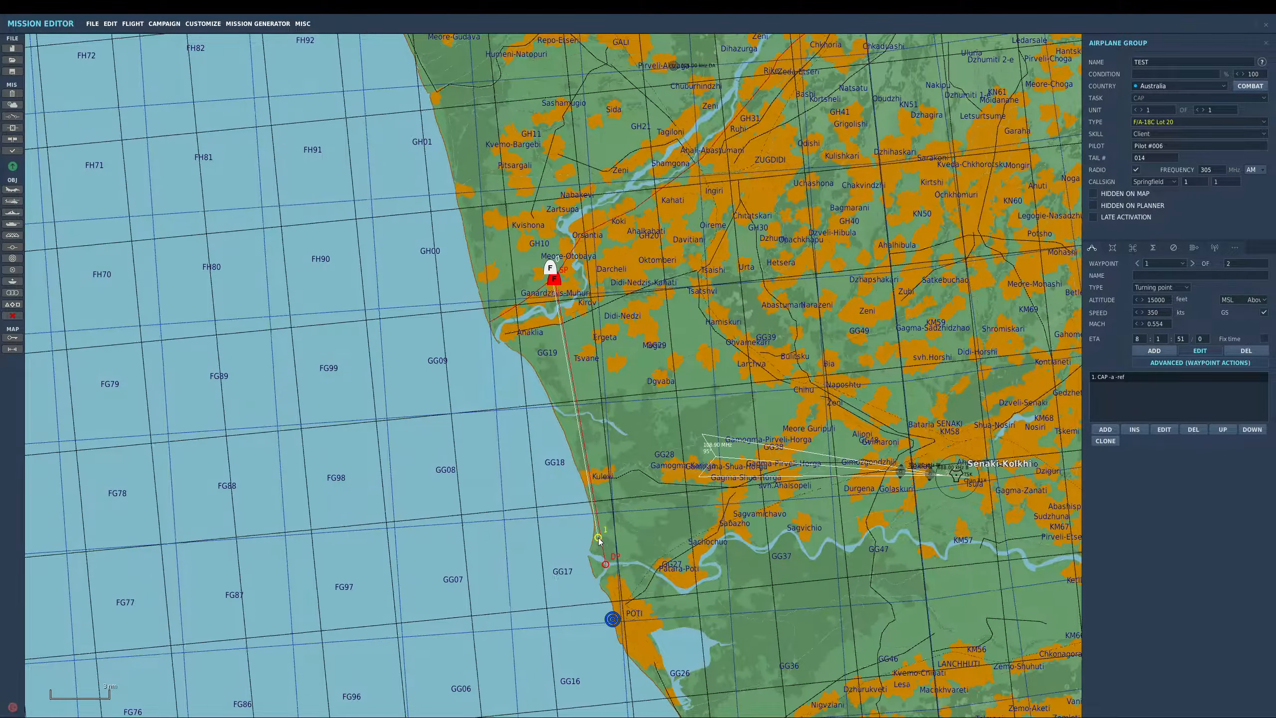
- Add a triggered action to the jf17 group that sets its ROE to WEAPON FREE
scroll(583, 257, up, 1)
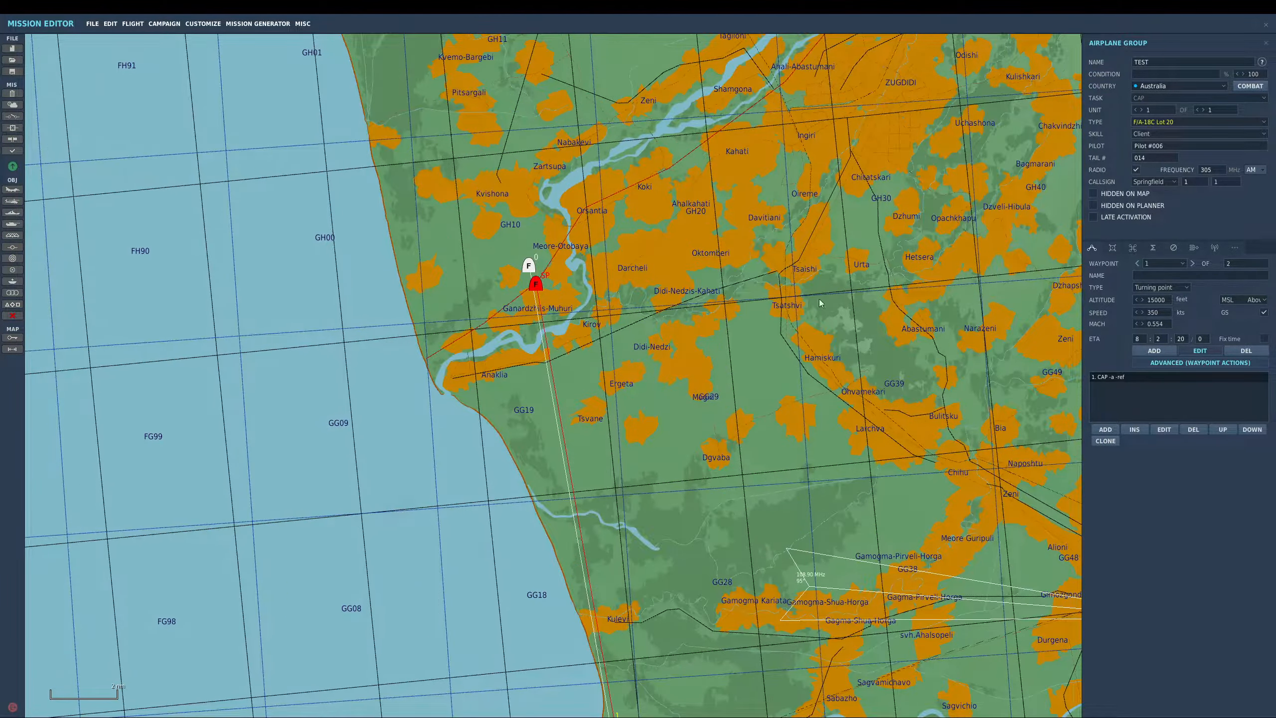
click(1134, 248)
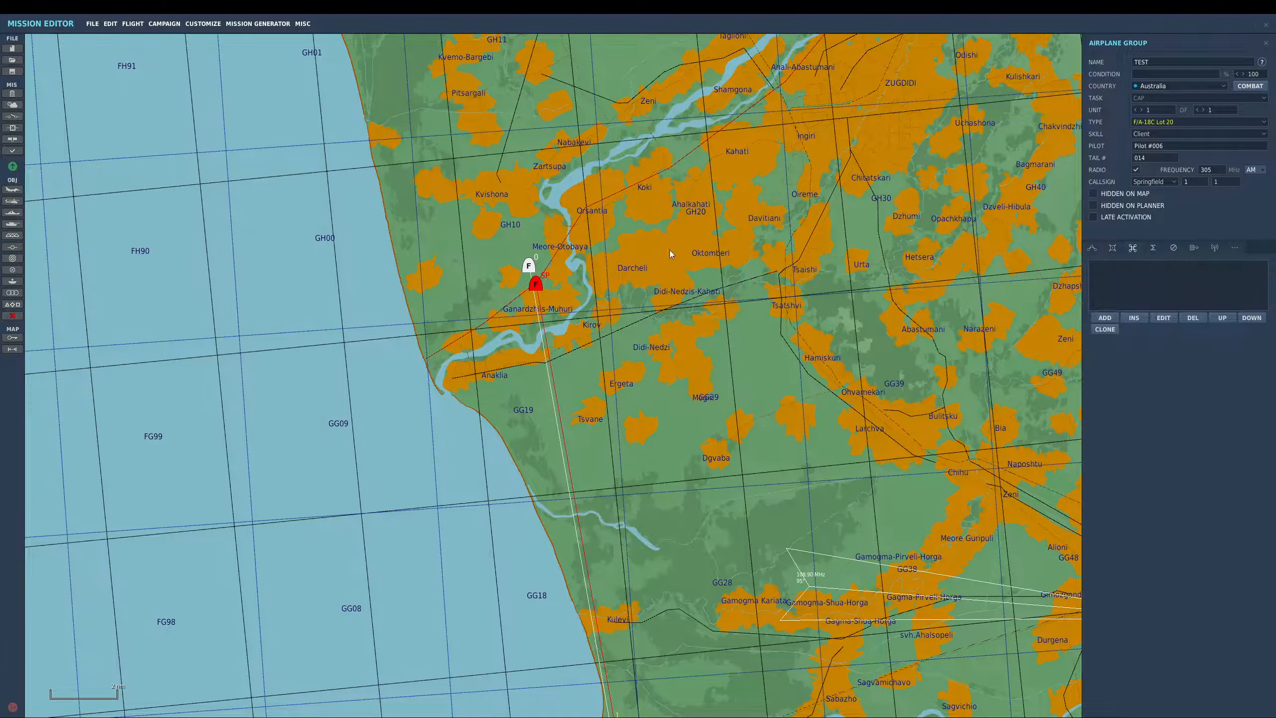
click(625, 281)
click(539, 285)
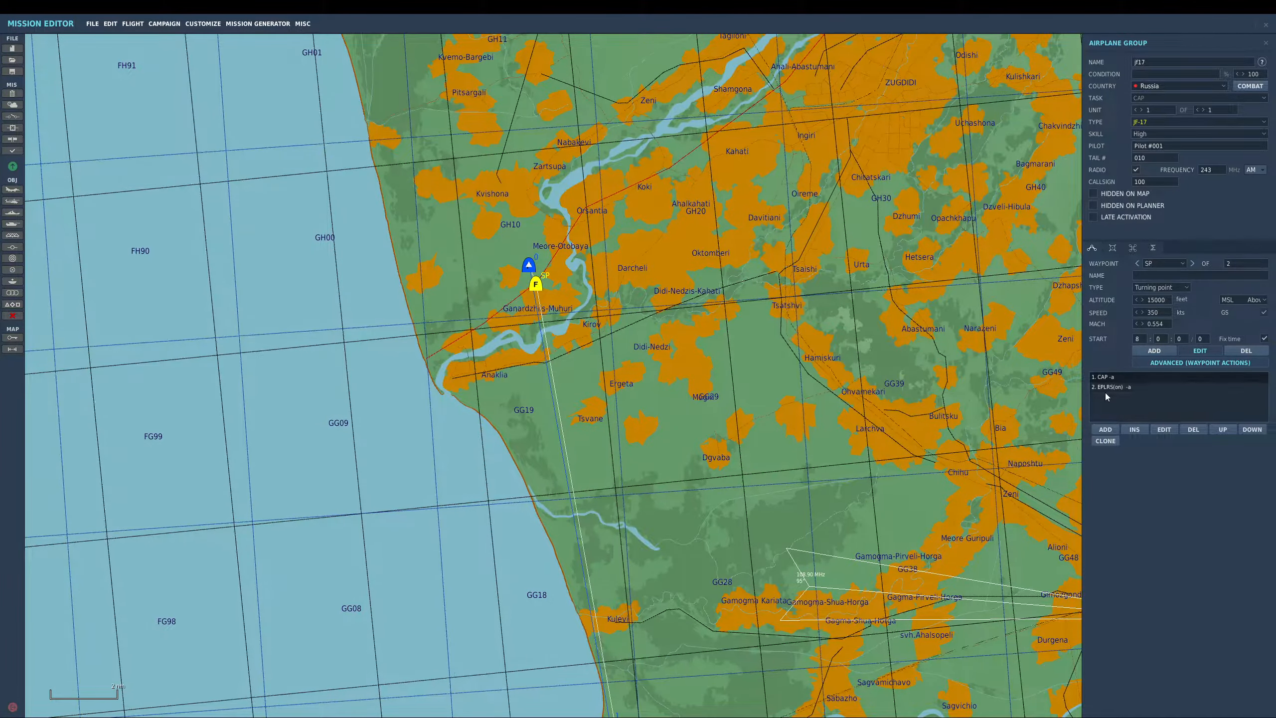
click(1133, 247)
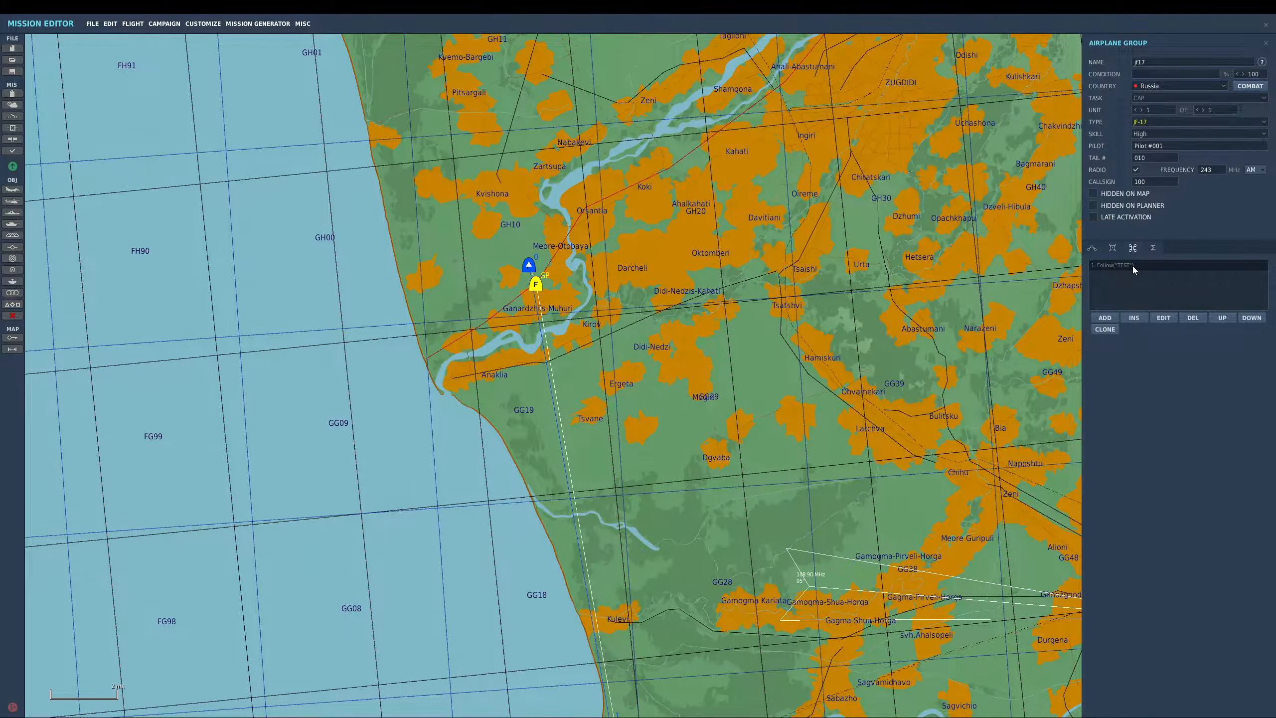
click(1105, 317)
click(973, 243)
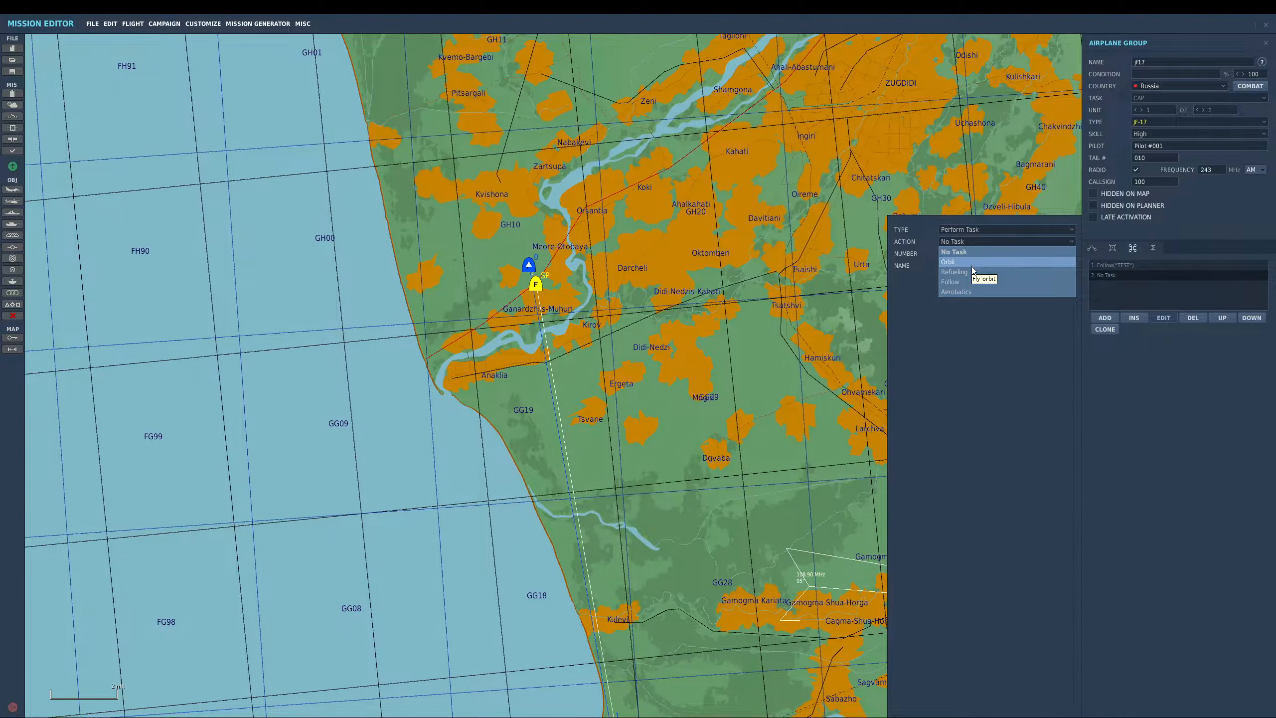
click(973, 264)
click(960, 230)
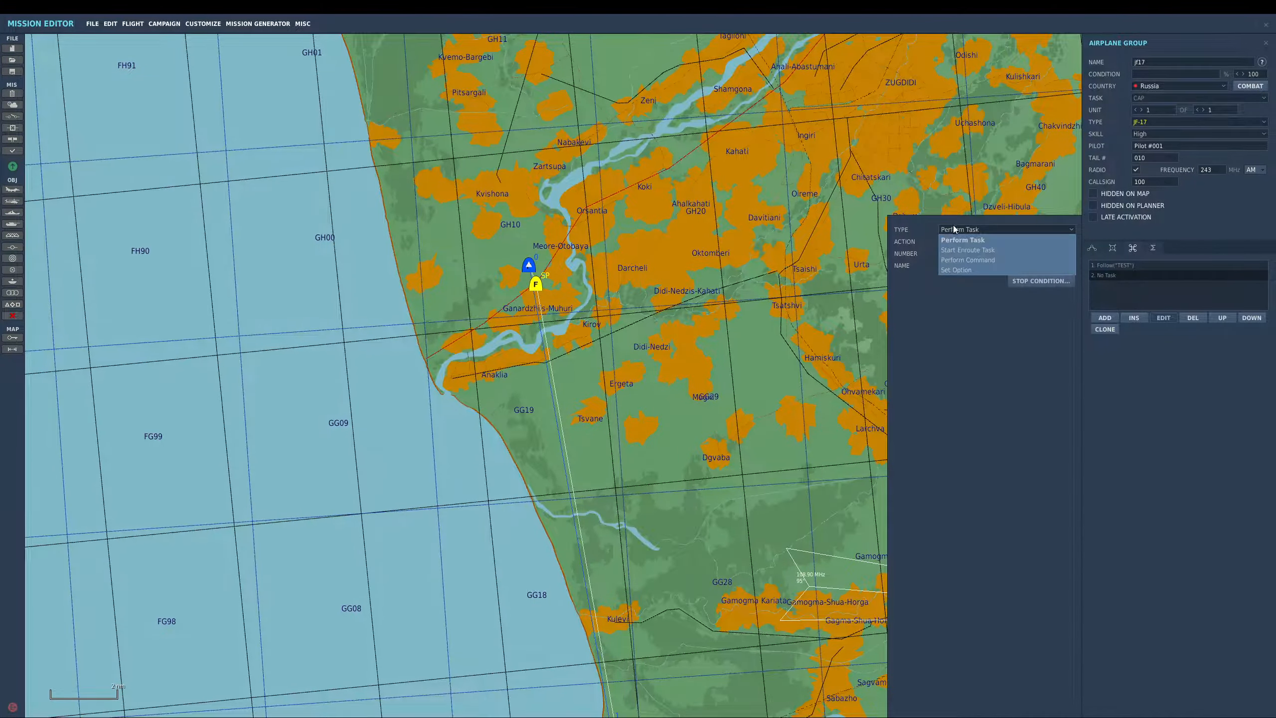
click(960, 270)
click(958, 242)
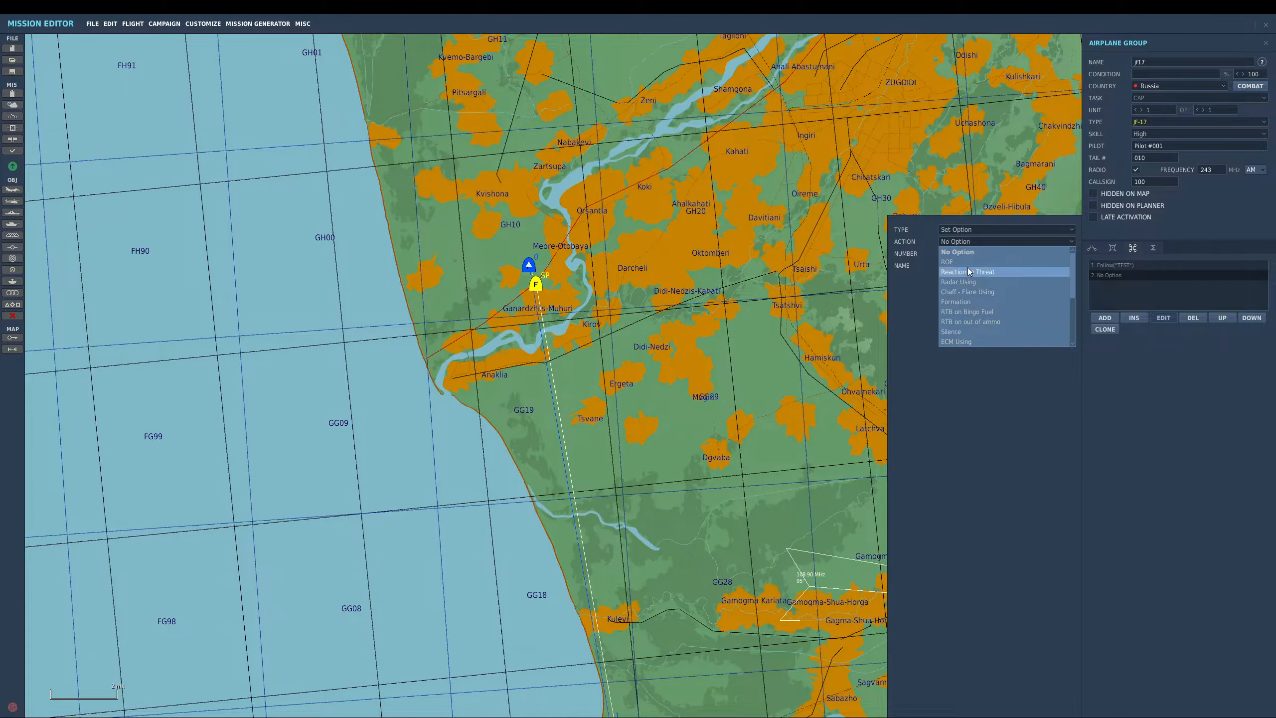
click(966, 262)
click(957, 303)
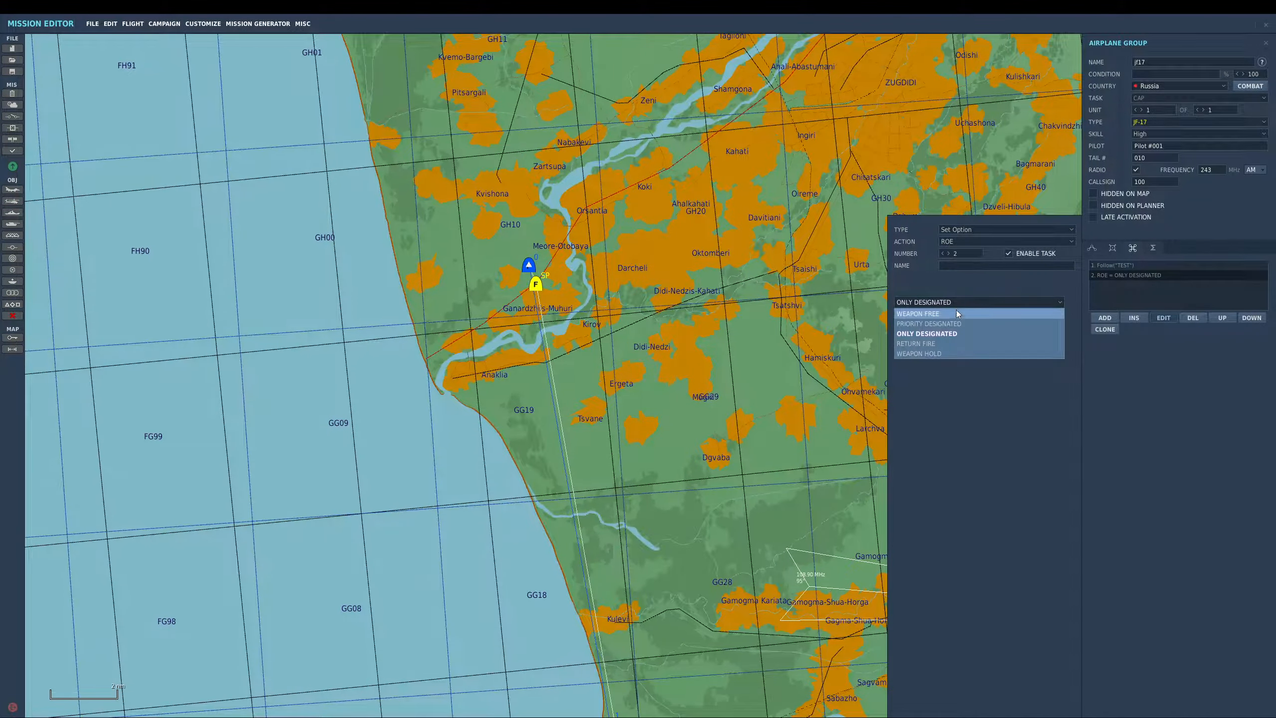
click(951, 314)
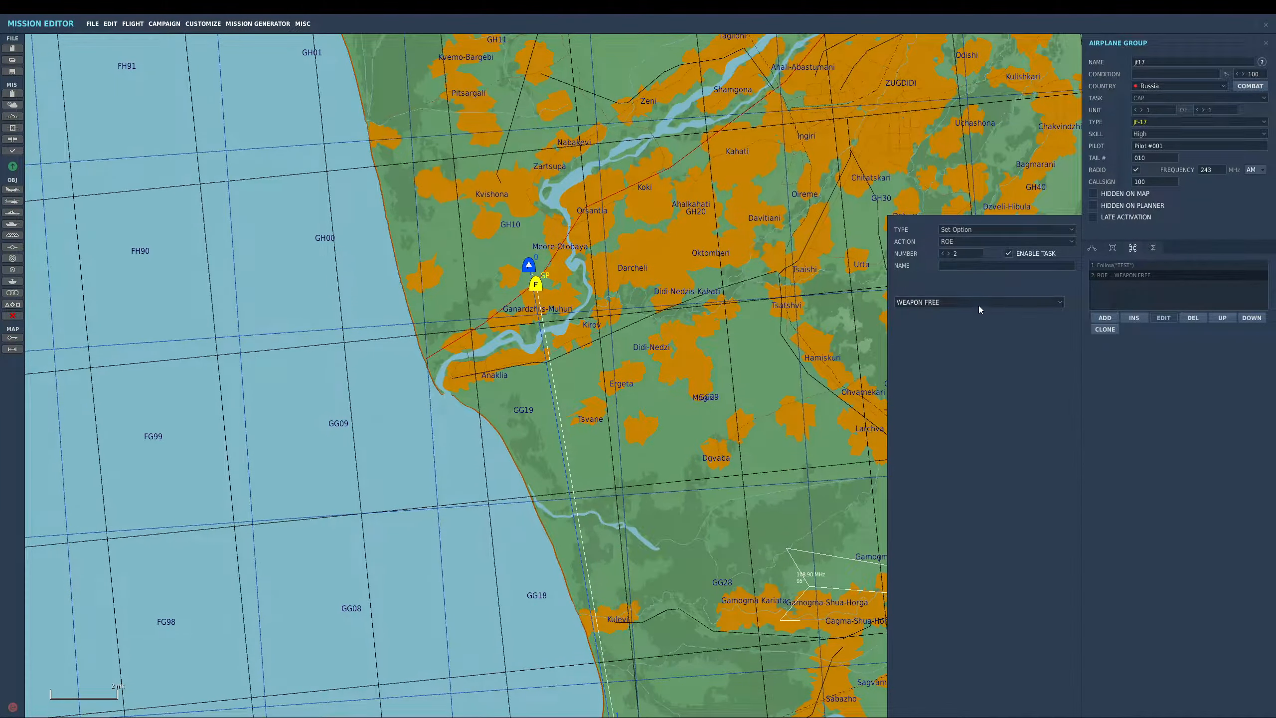
- Add another jf17 triggered action setting Reaction to Threat to EVADE FIRE
click(1106, 318)
click(985, 242)
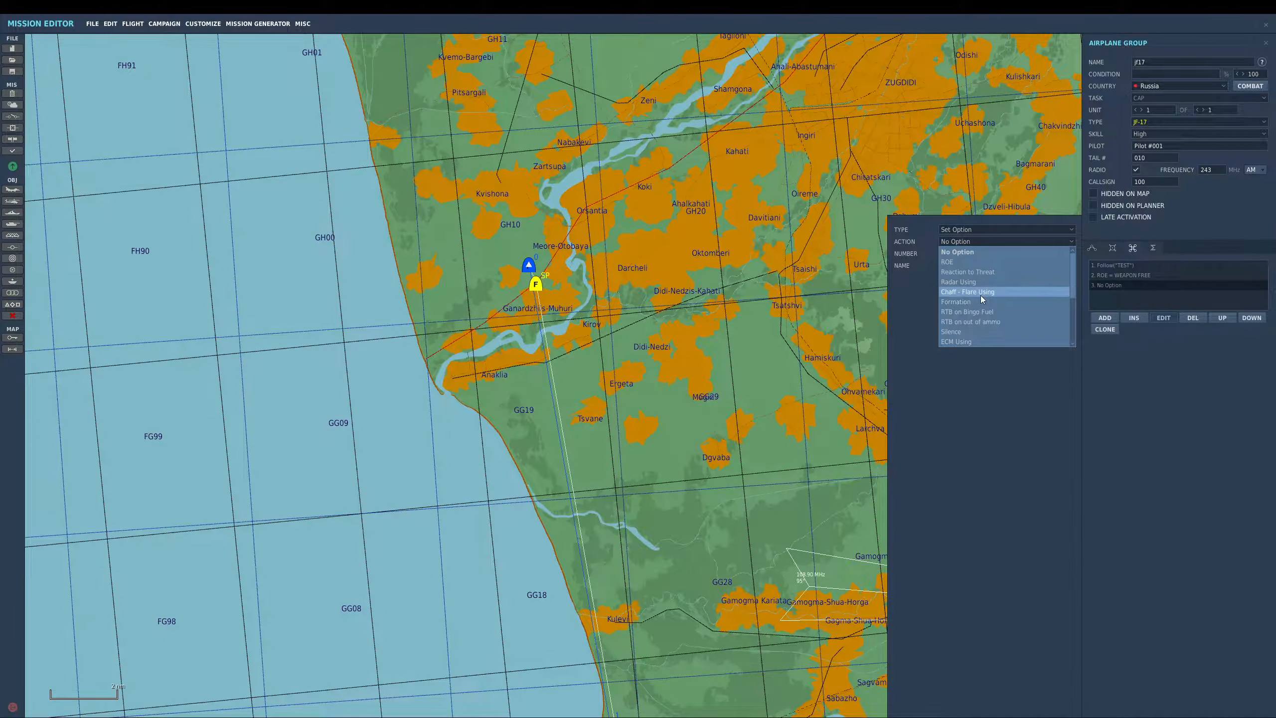
click(974, 273)
click(962, 302)
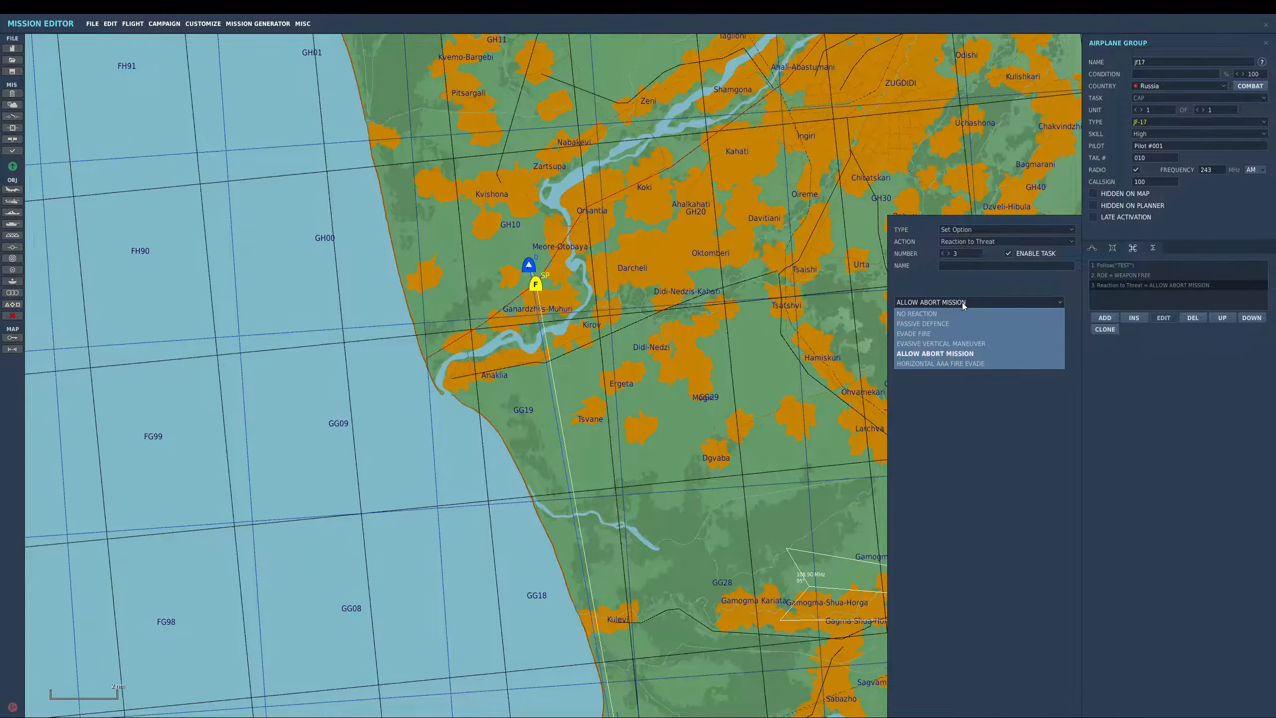
click(955, 335)
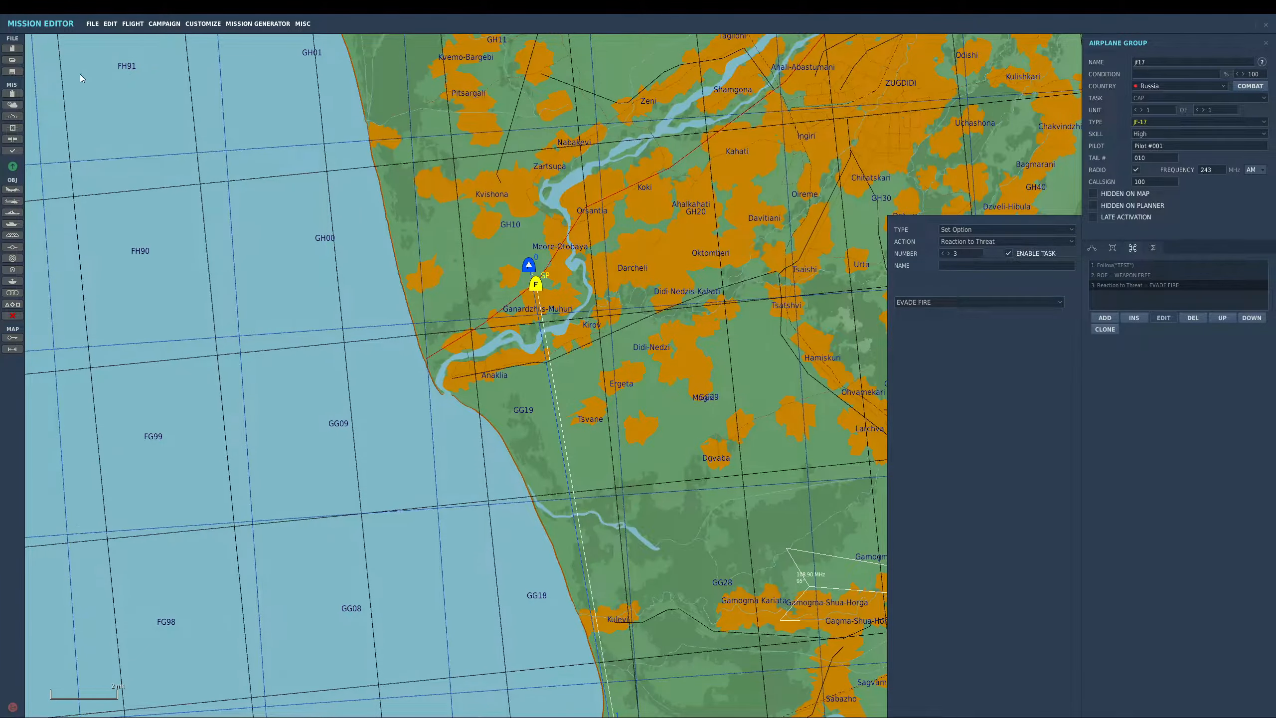
- Add a waypoint action at the jf17 group's start point setting ROE to WEAPON HOLD
click(15, 116)
click(536, 286)
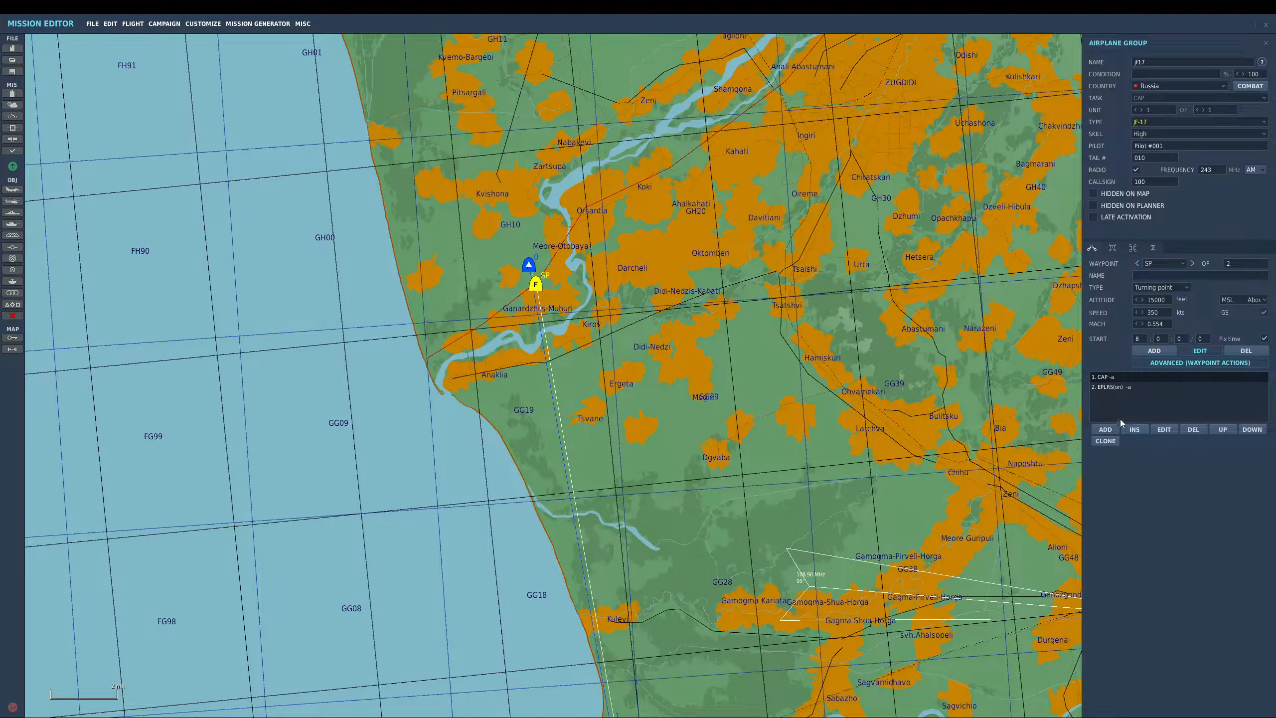
click(1106, 429)
click(956, 242)
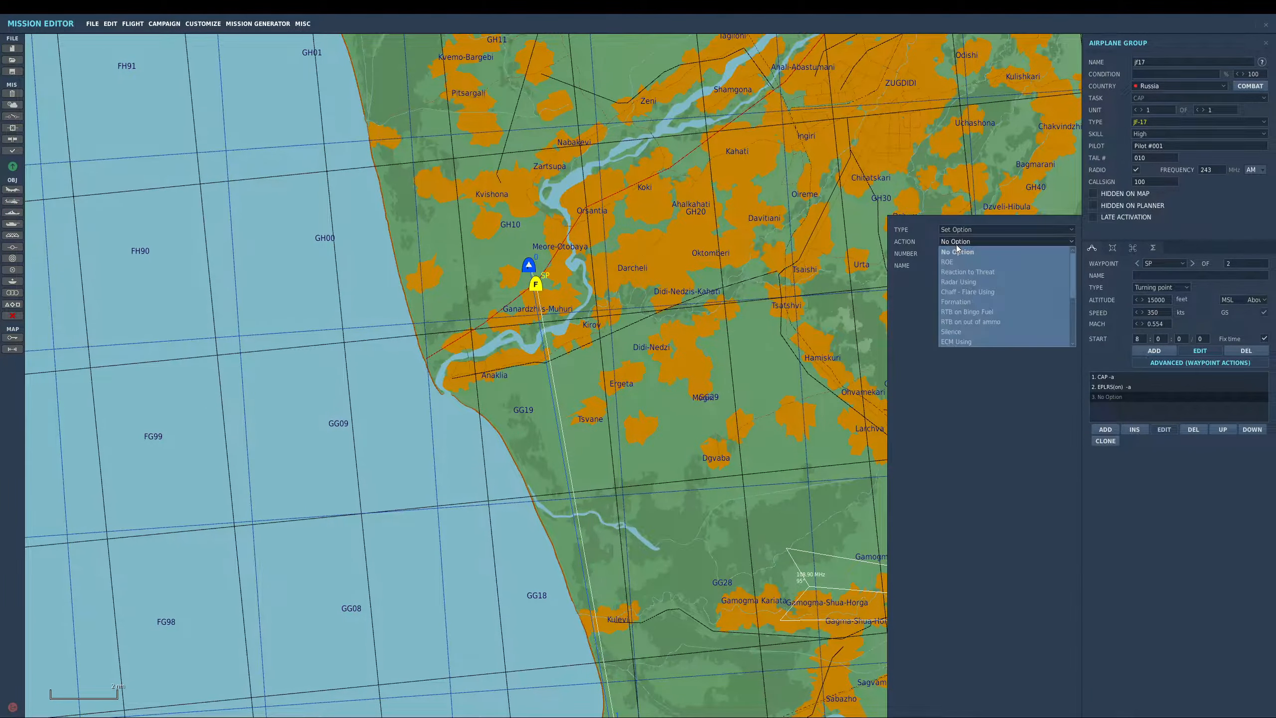
click(956, 262)
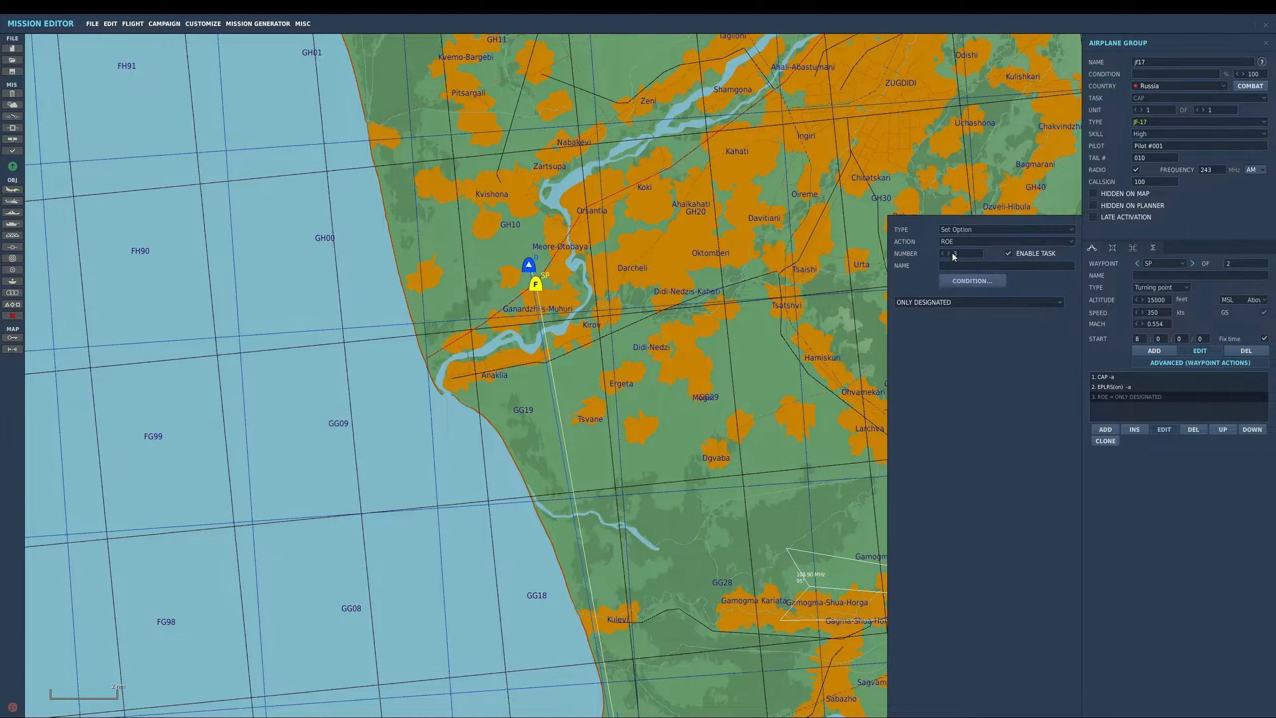
click(948, 304)
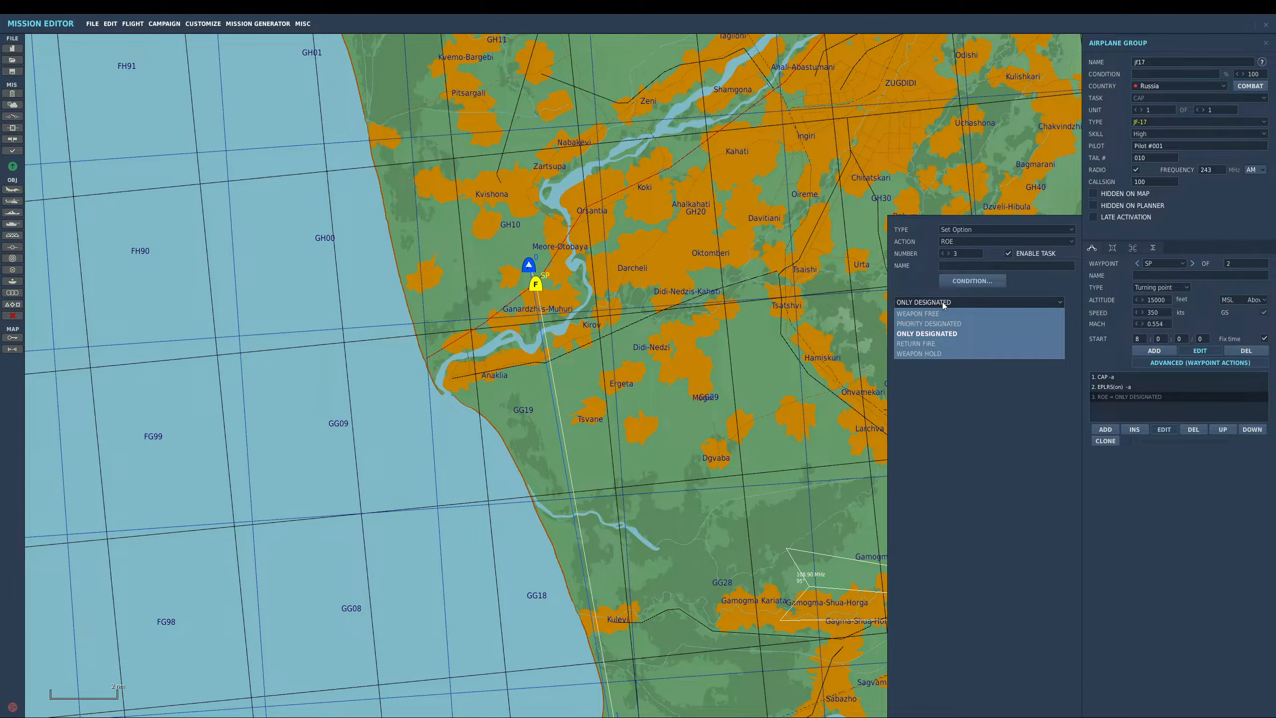
click(943, 356)
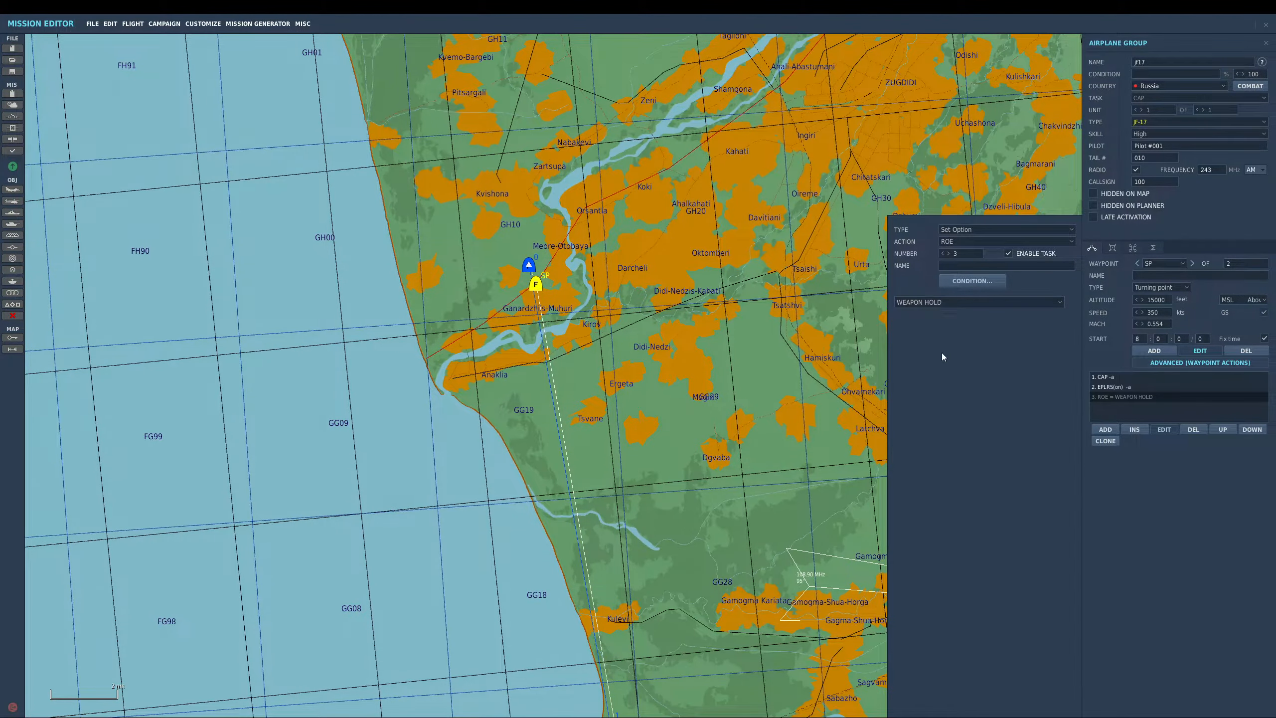
- Add a second start-point waypoint action setting Reaction to Threat to NO REACTION
click(1105, 429)
click(963, 243)
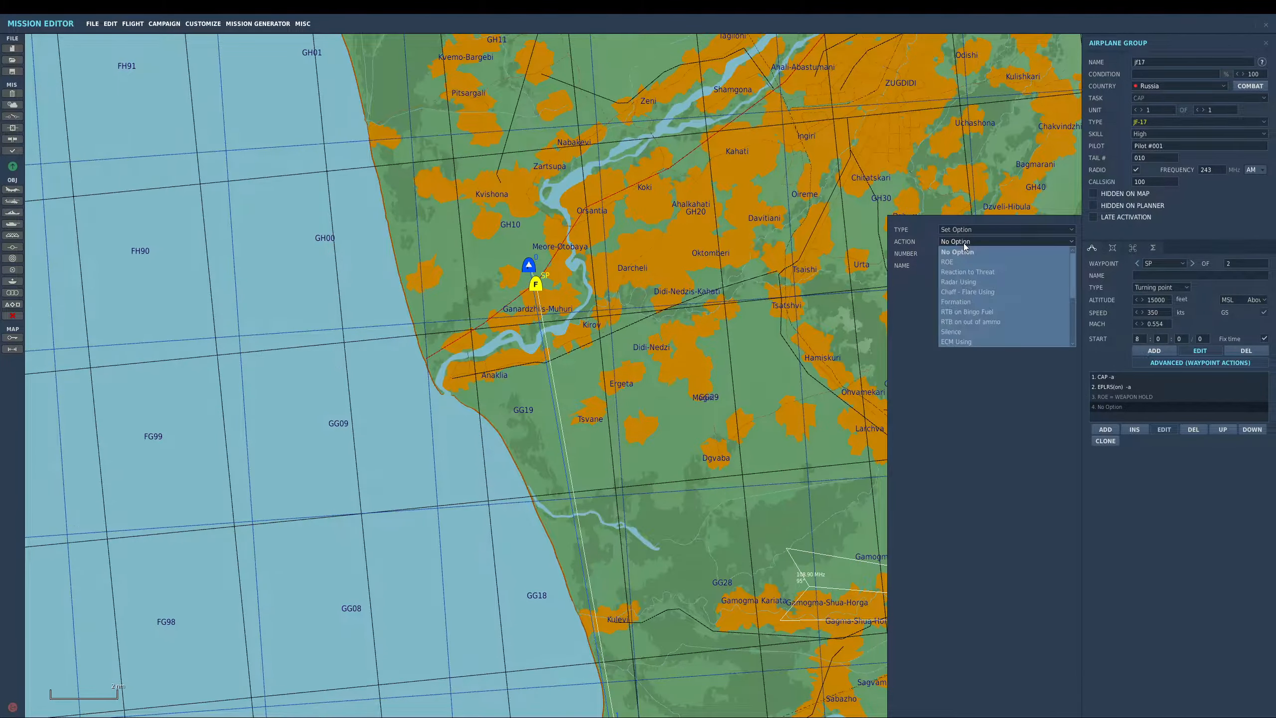
click(967, 272)
click(957, 302)
click(950, 312)
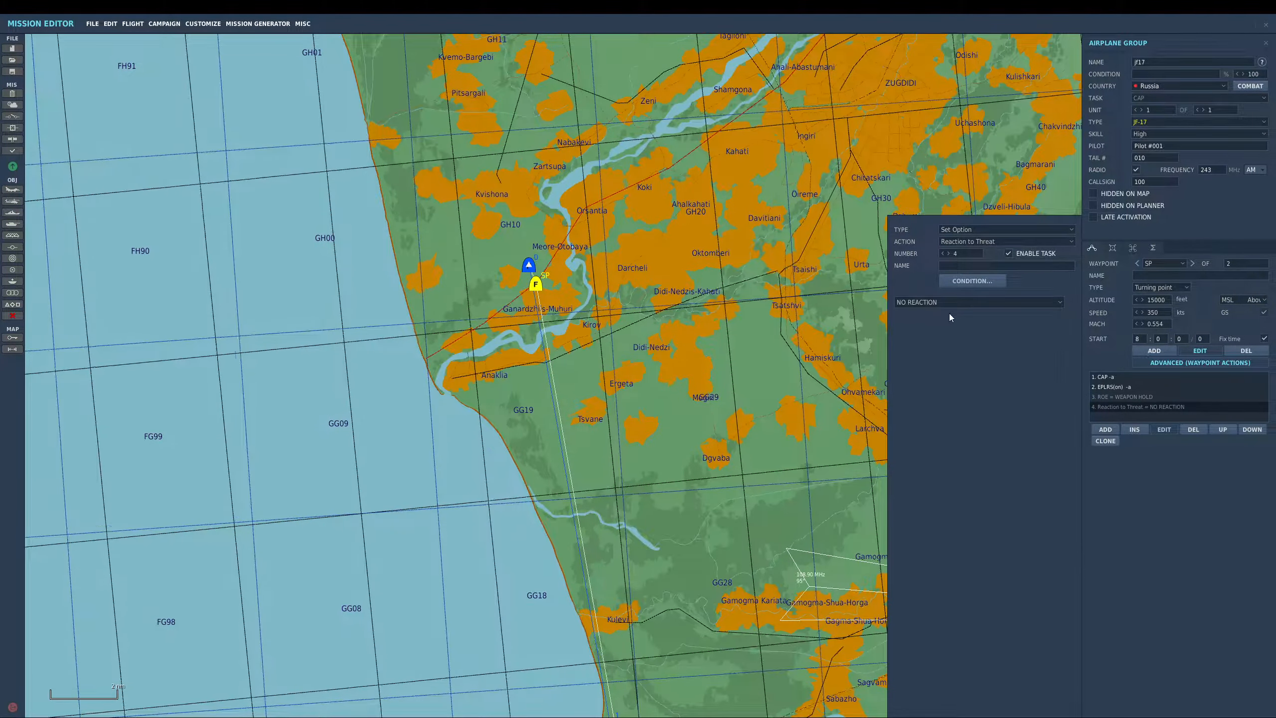
- Open the mission triggers and review the follow trigger and the mission start radio item trigger
right_drag(560, 431, 536, 308)
scroll(537, 307, down, 3)
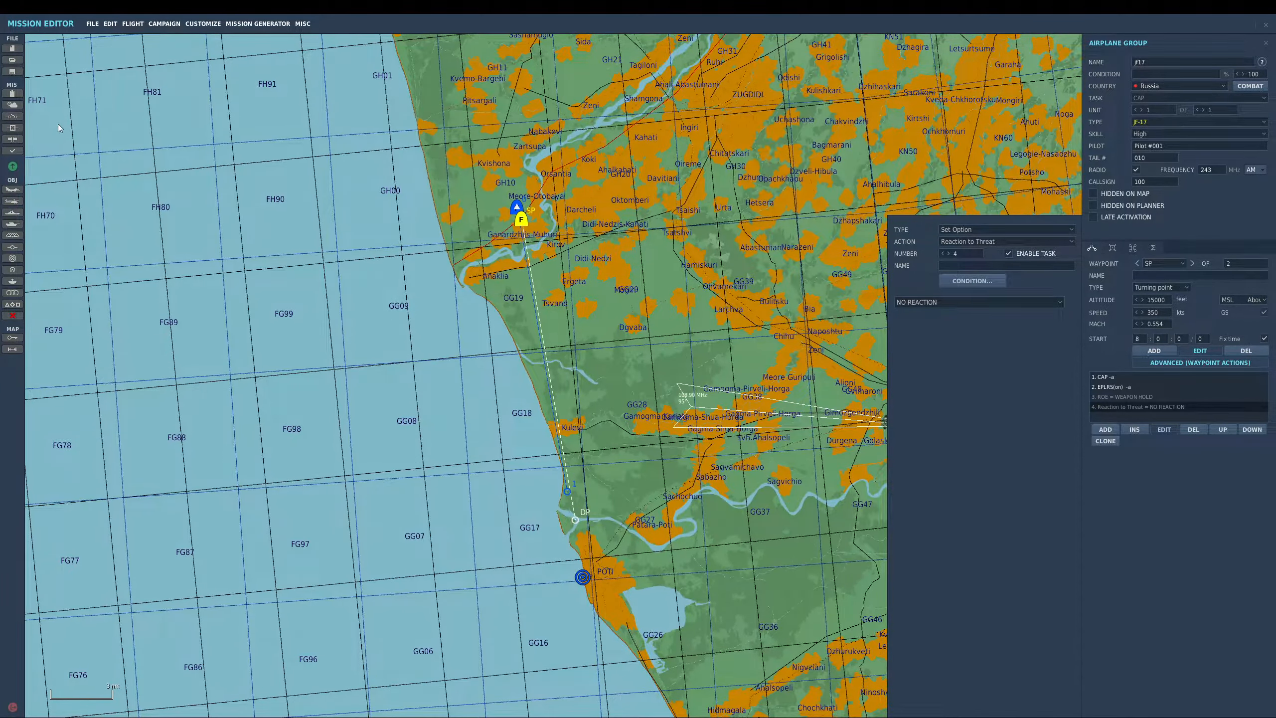
click(12, 116)
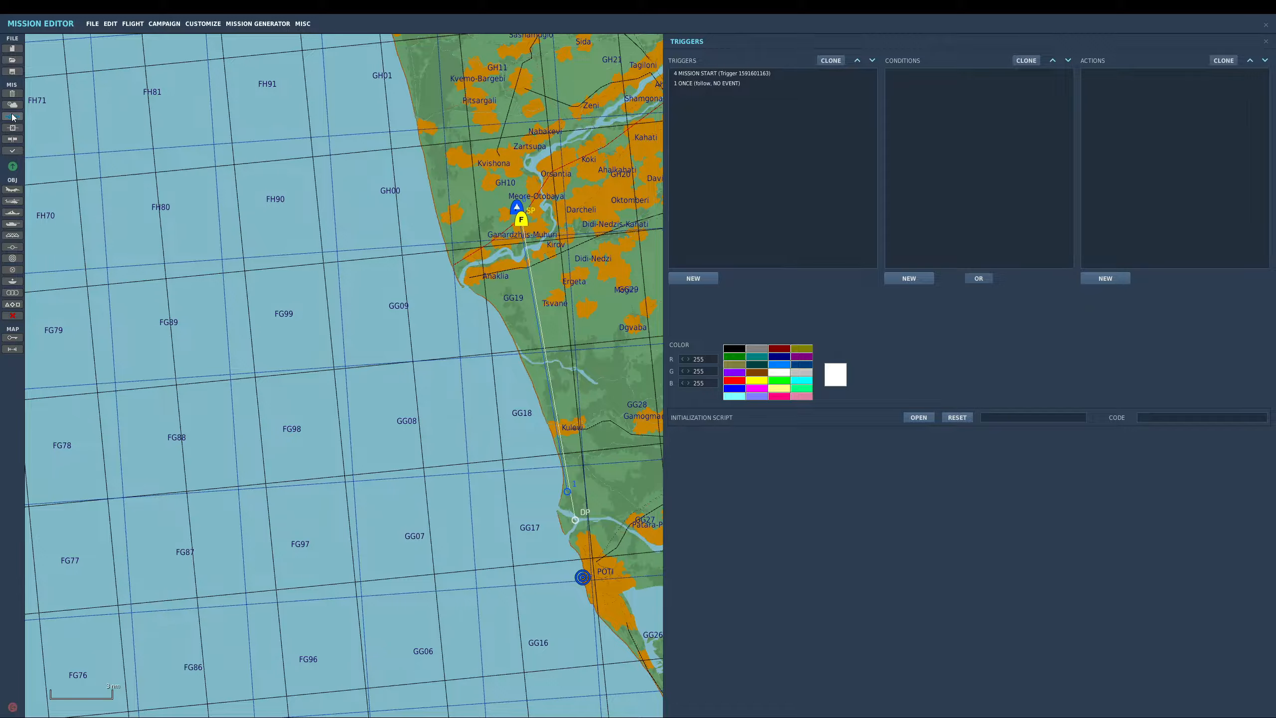
click(742, 82)
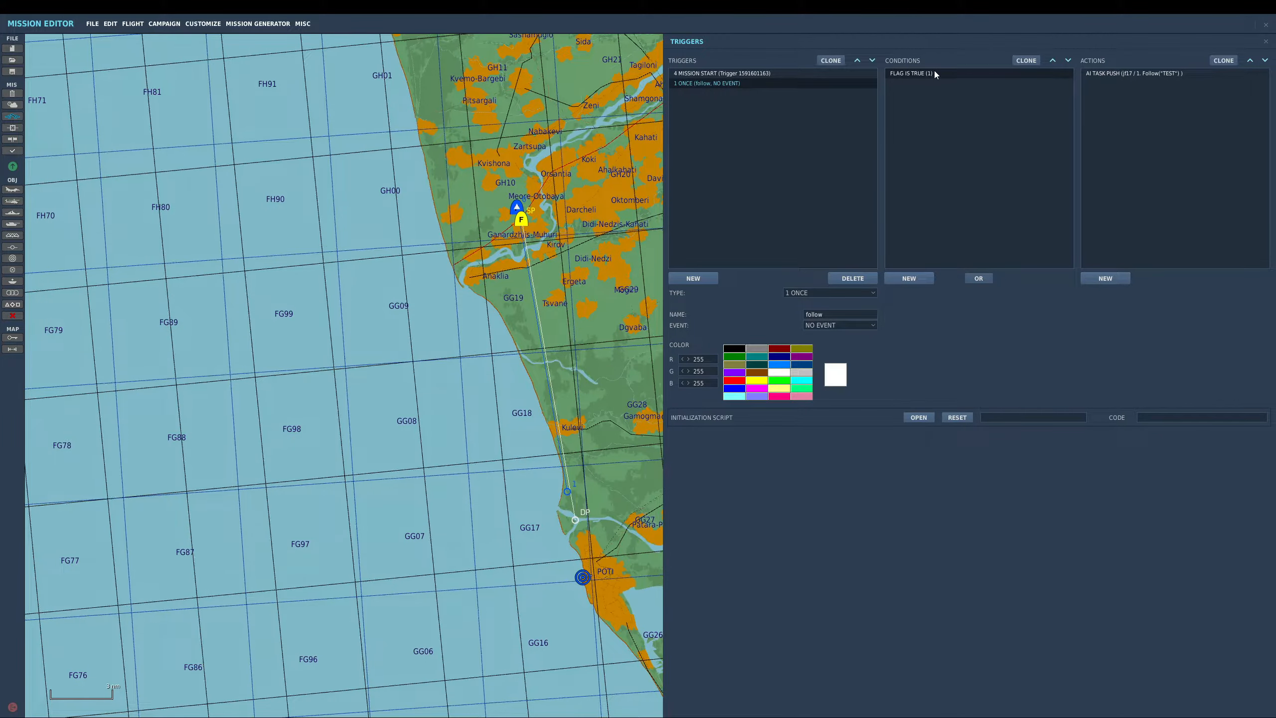
click(732, 73)
click(1098, 73)
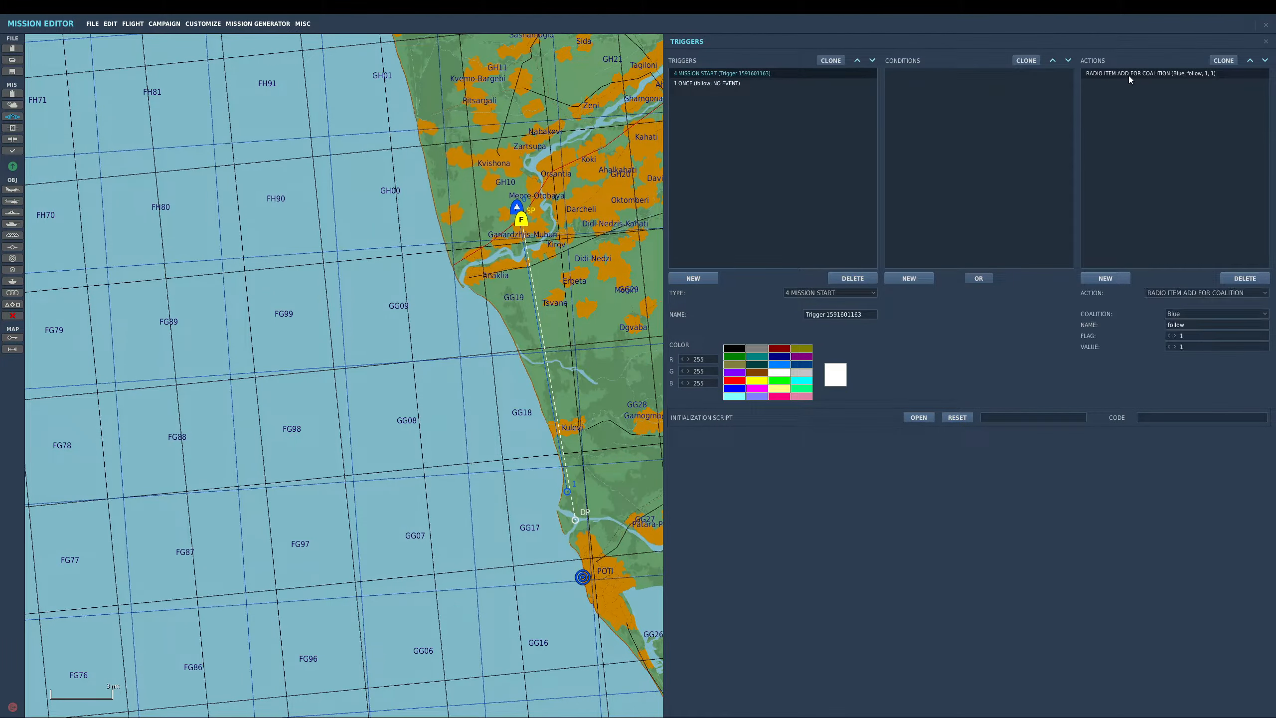
click(749, 83)
- Create a new ONCE trigger and give it a FLAG IS TRUE condition
click(700, 279)
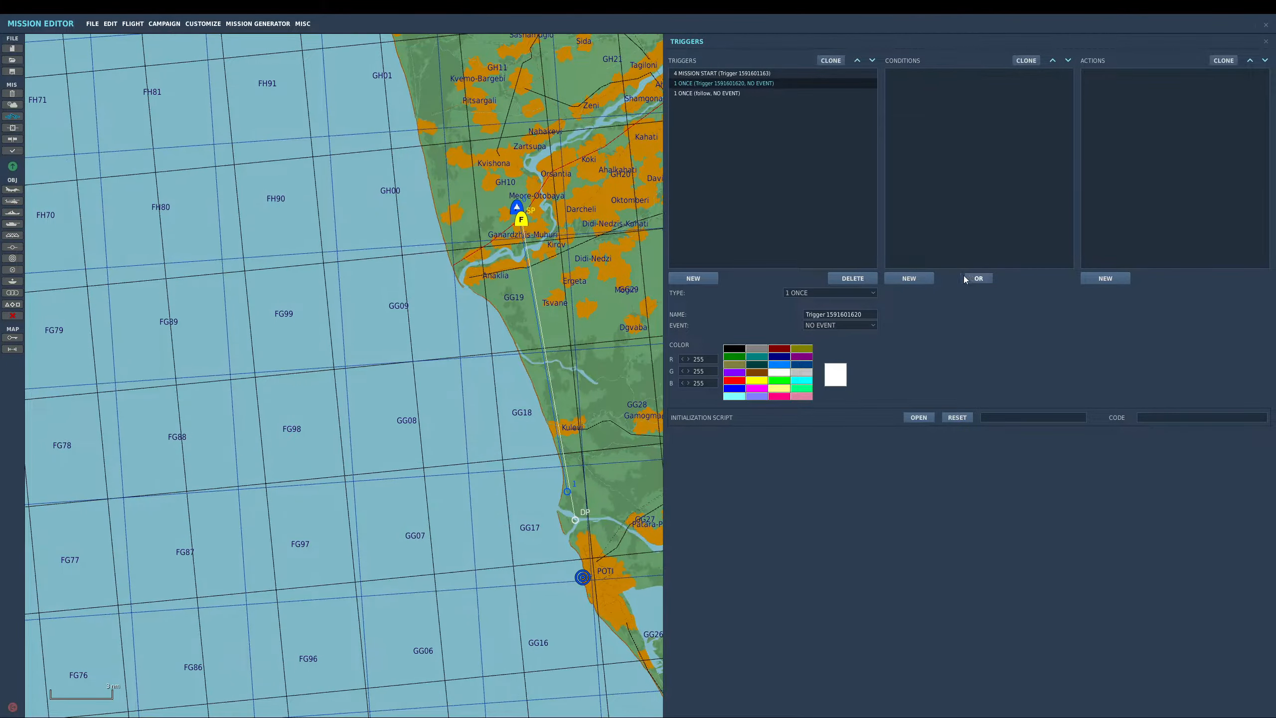
click(930, 279)
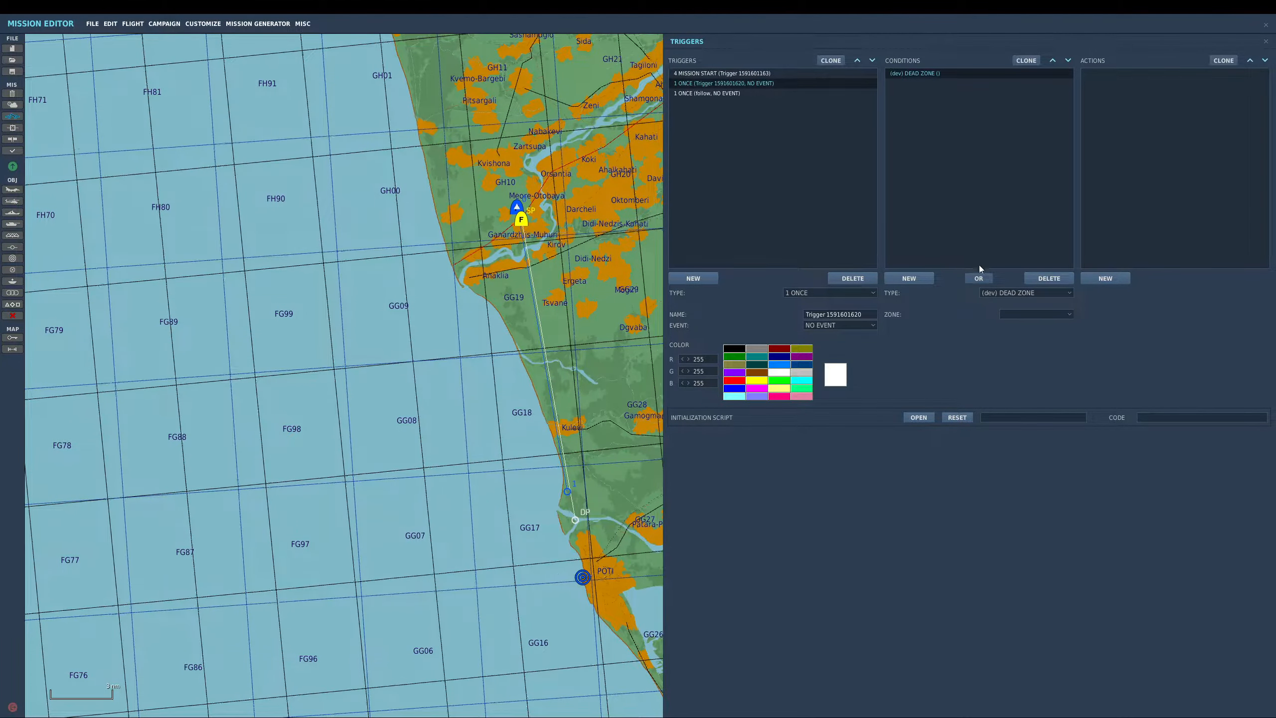
click(1001, 292)
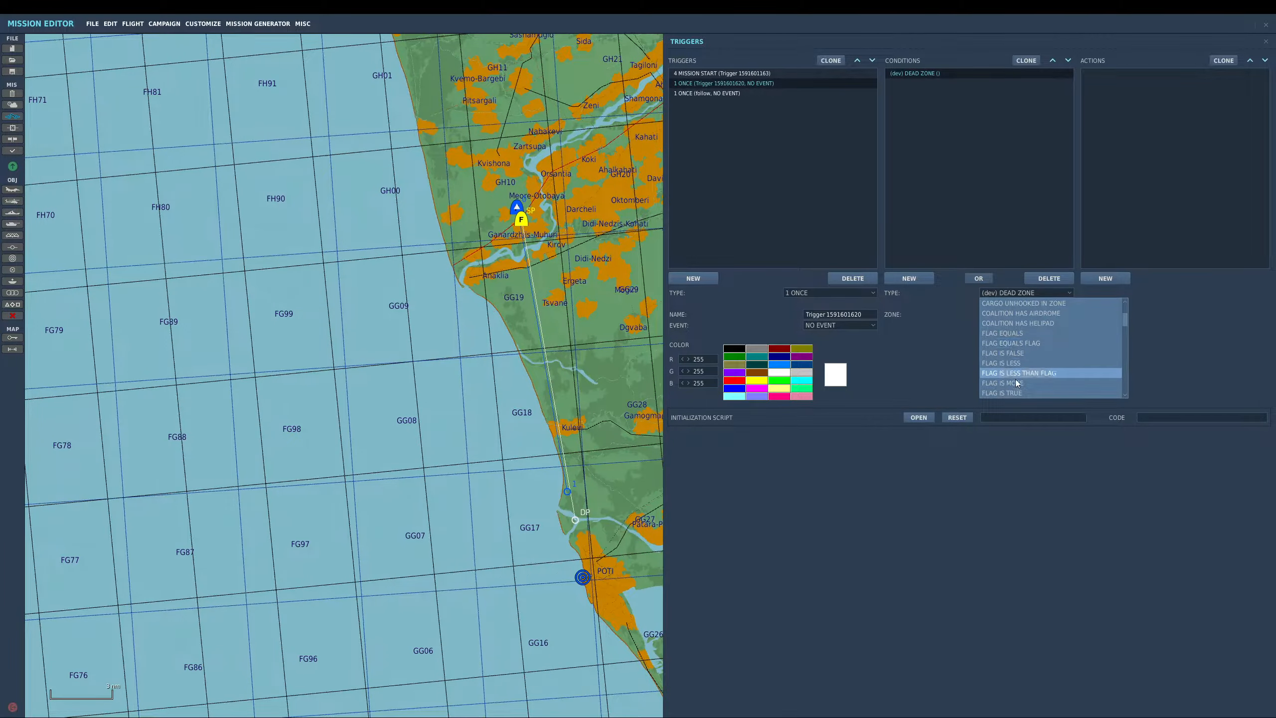
click(1016, 393)
- Add a FLAG SET RANDOM VALUE action for flag 2 with a maximum value limit of 2
click(1108, 277)
click(1192, 293)
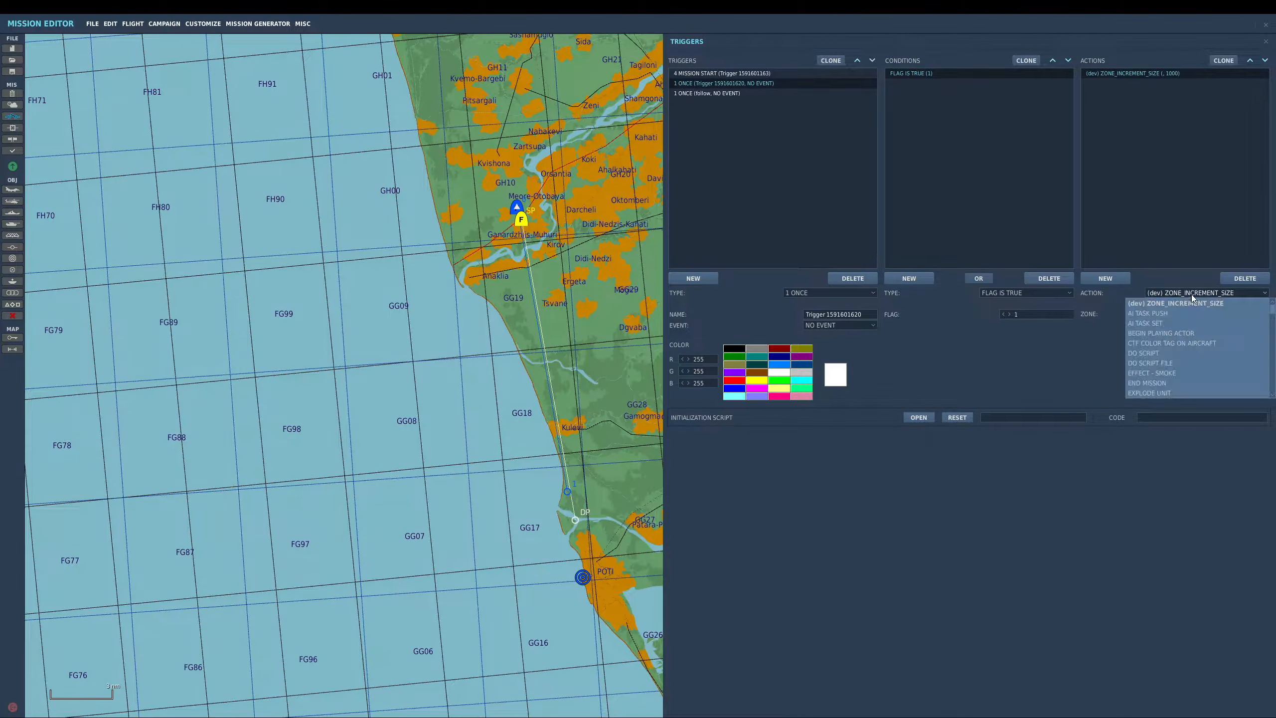
scroll(1192, 330, down, 3)
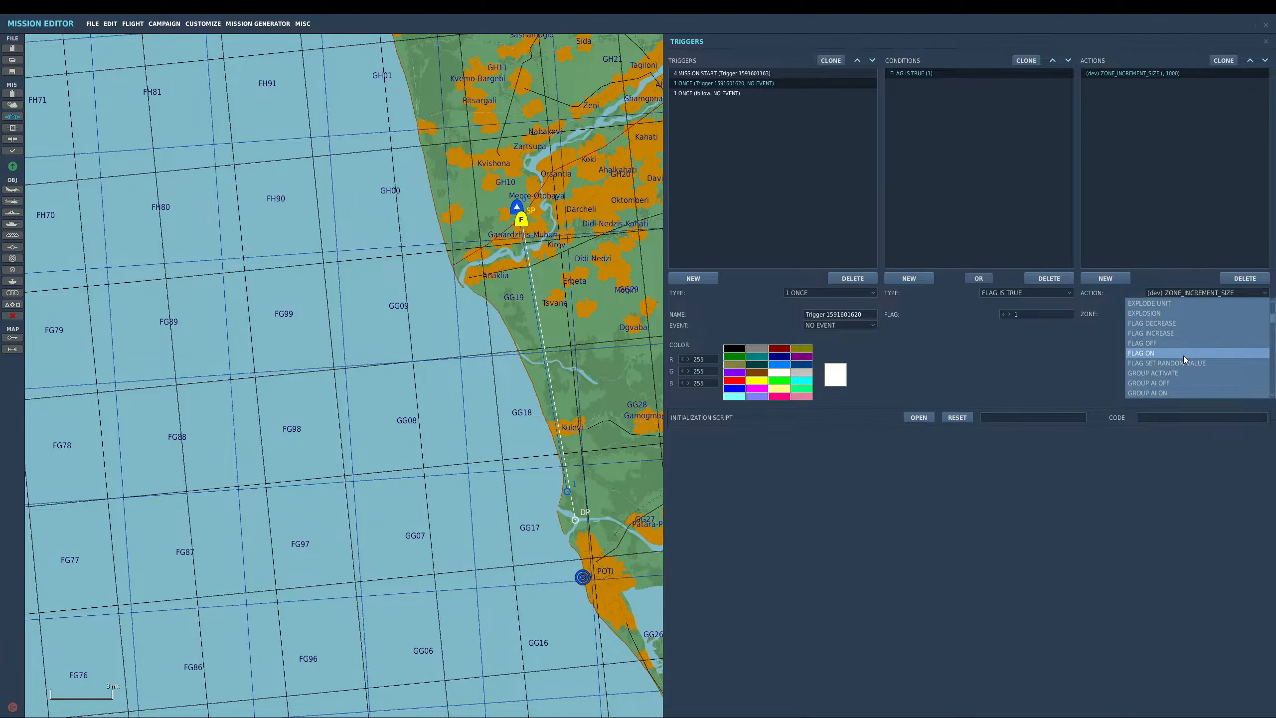
scroll(1184, 355, down, 6)
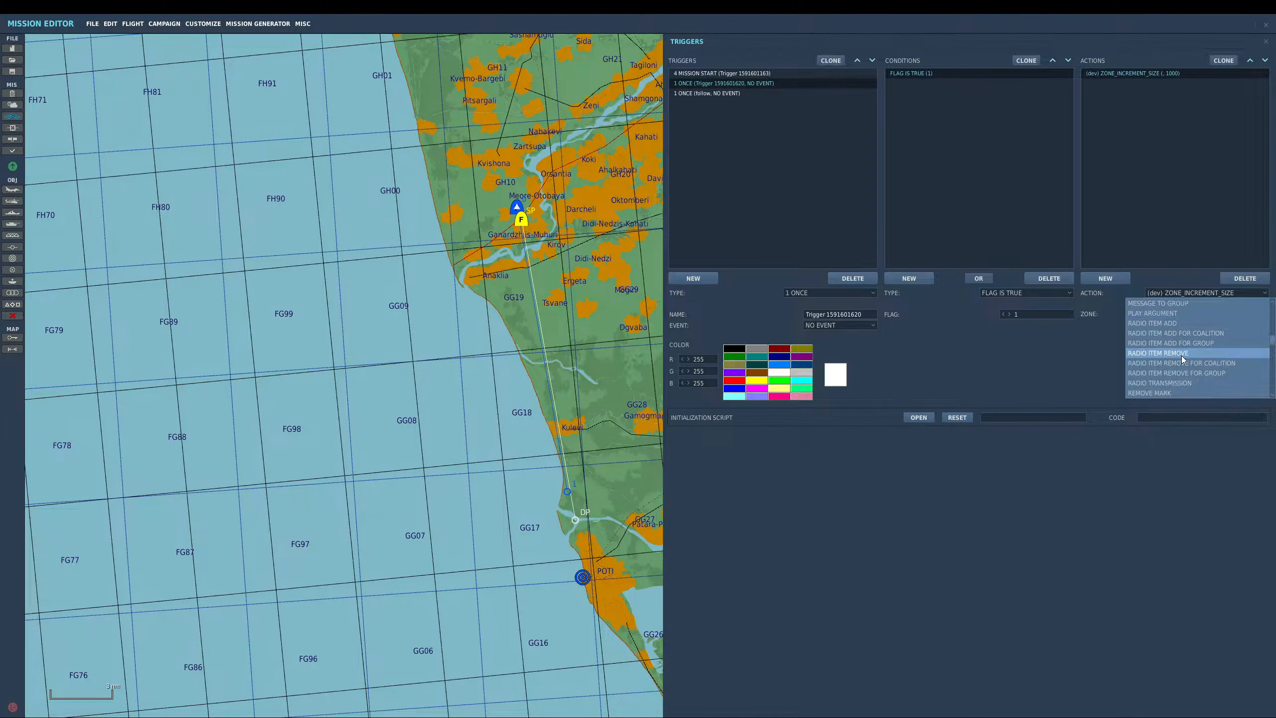
scroll(1182, 355, up, 3)
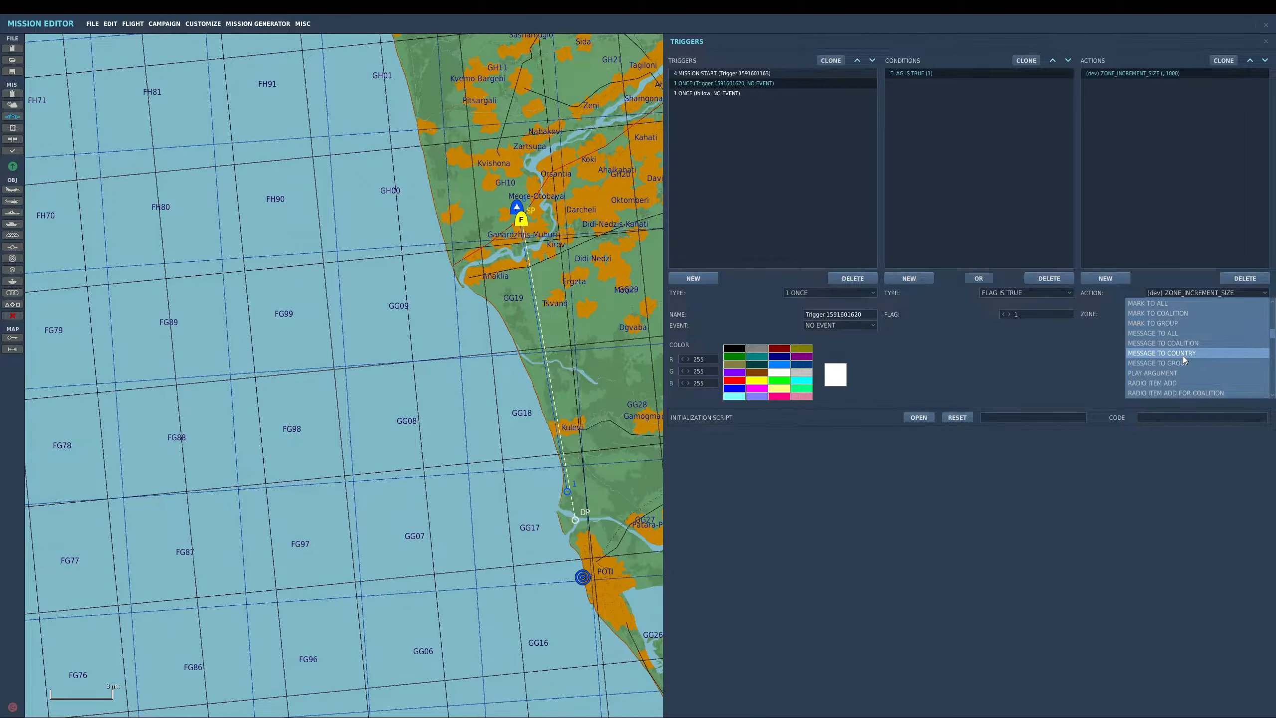
scroll(1183, 355, down, 9)
scroll(1182, 356, up, 18)
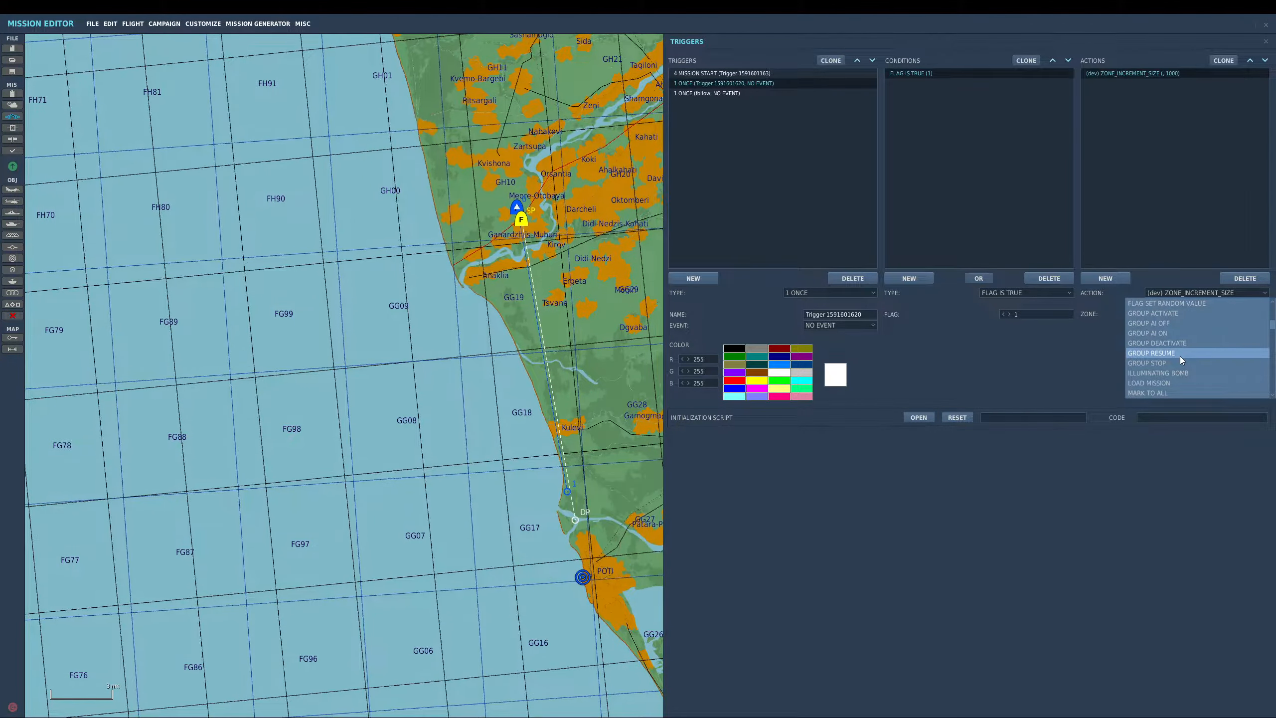
click(1172, 334)
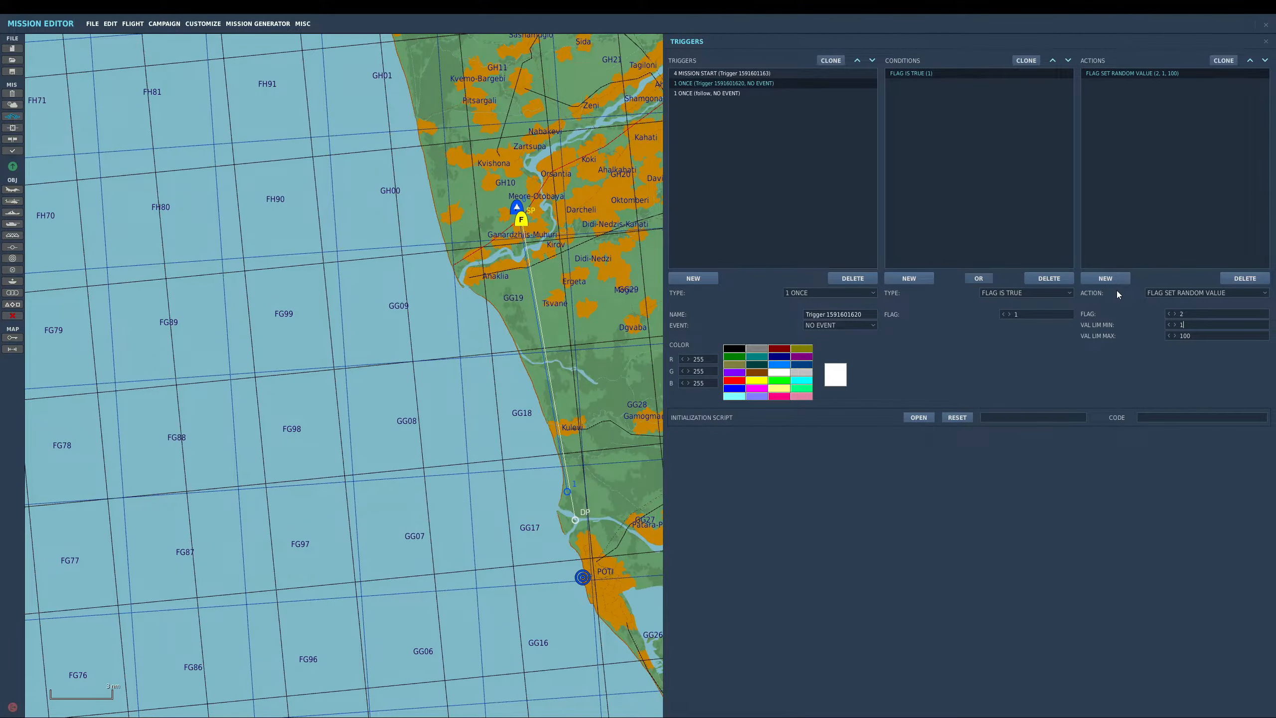
click(1181, 336)
double_click(1179, 336)
text(2)
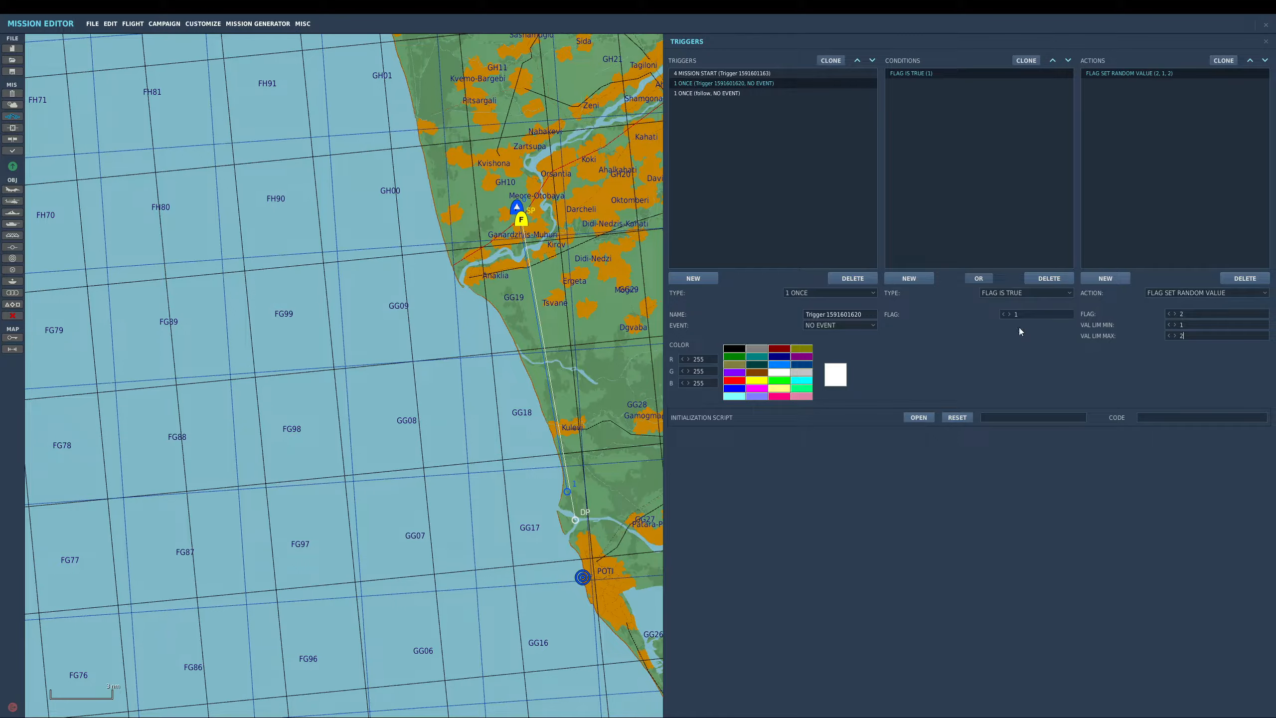
- Change the follow trigger's condition to FLAG EQUALS with flag 2 and value 1
click(737, 93)
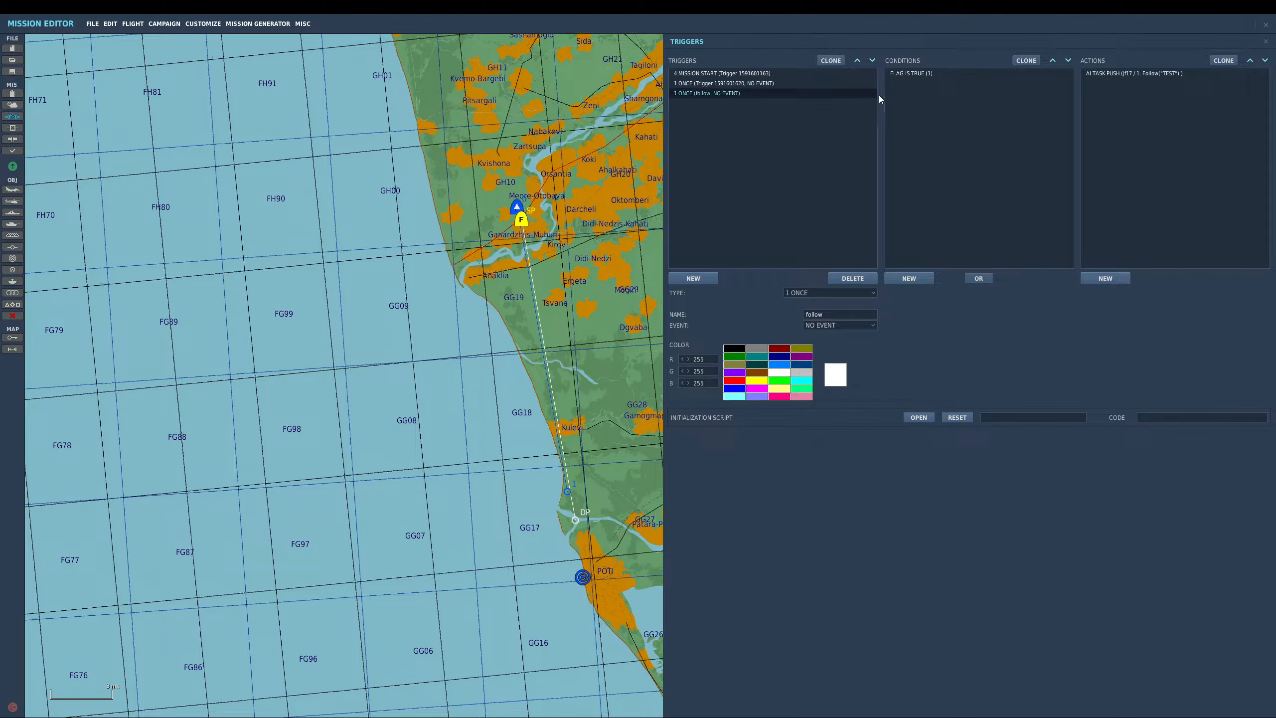
click(910, 73)
click(741, 93)
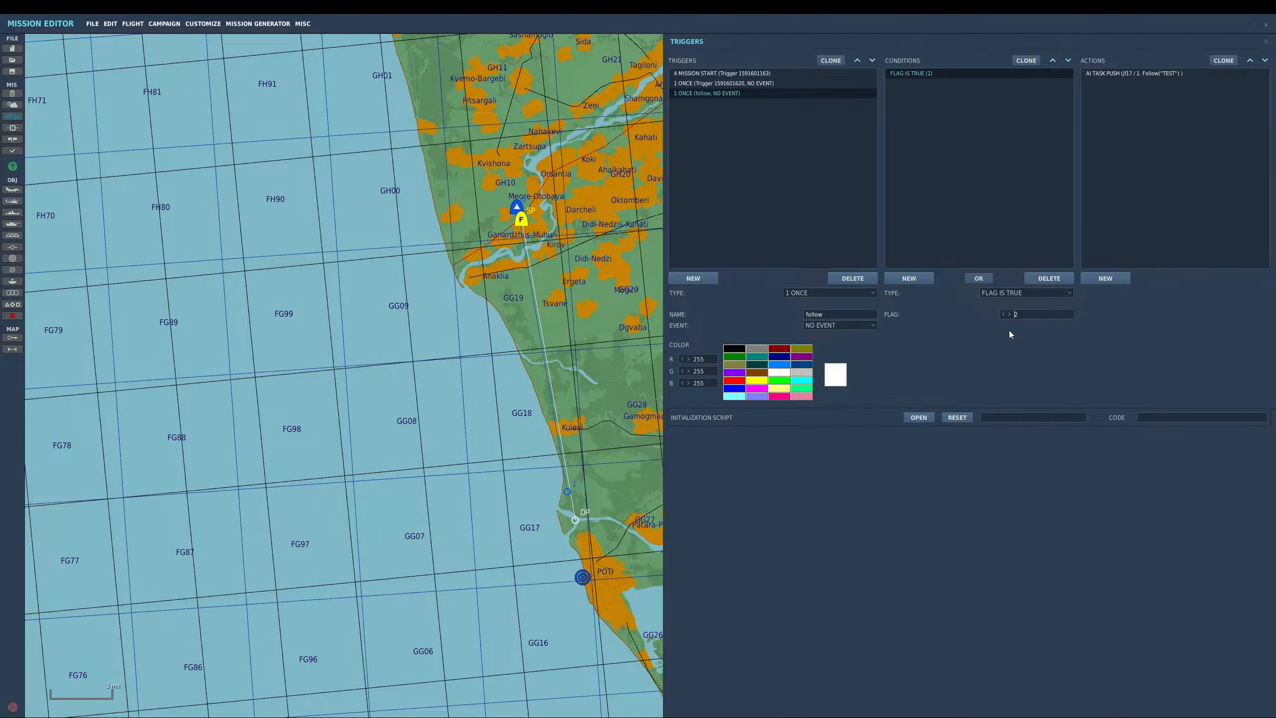
click(1003, 293)
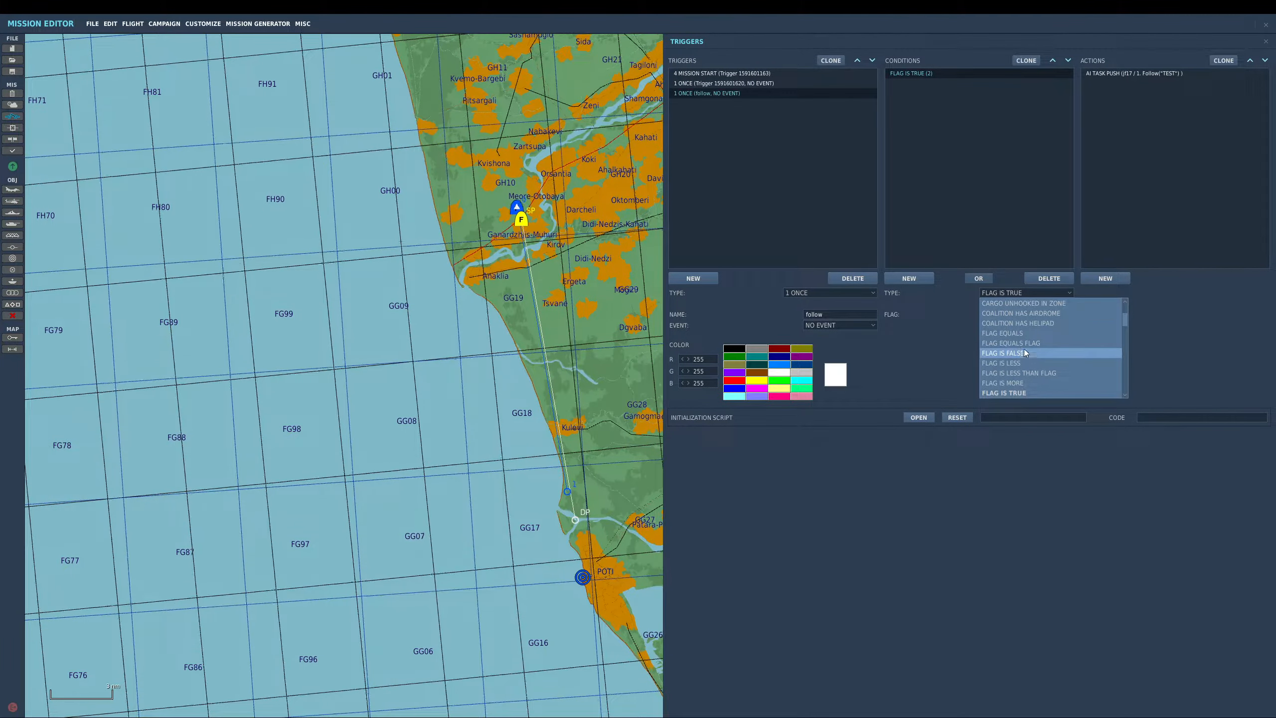
click(1022, 334)
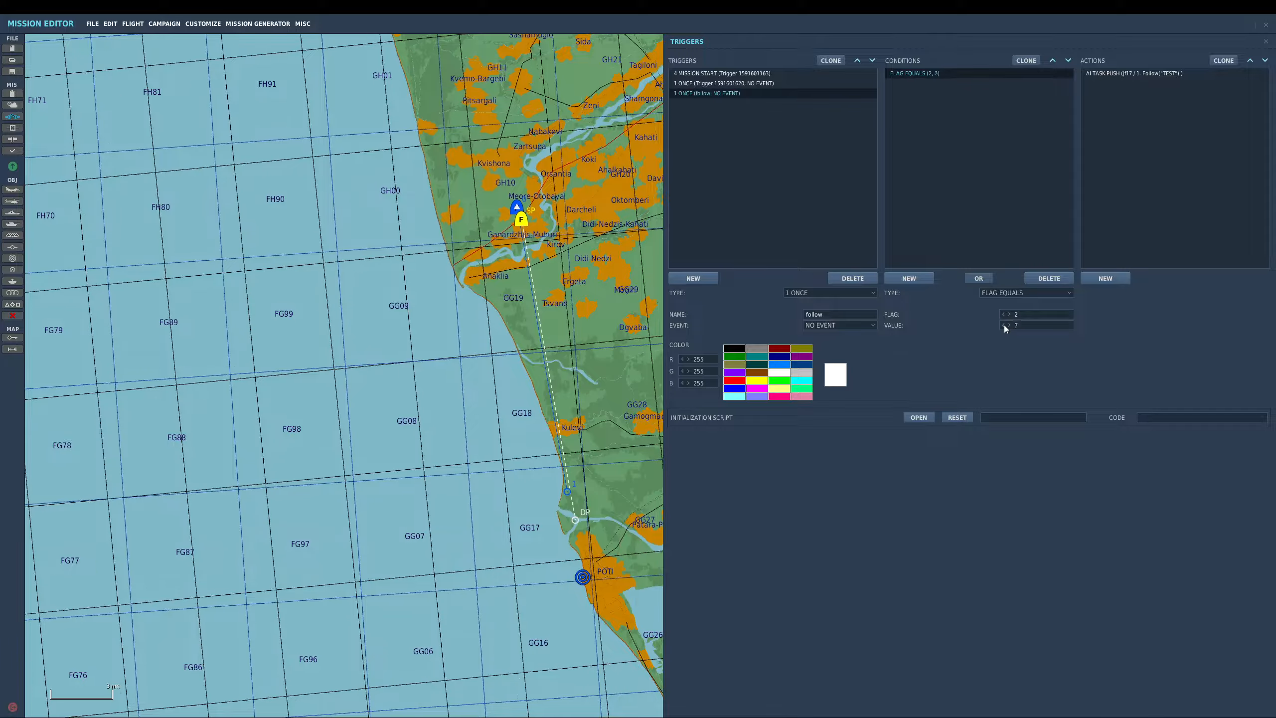
double_click(1004, 325)
text(1)
- Create another ONCE trigger and name it fight
click(702, 279)
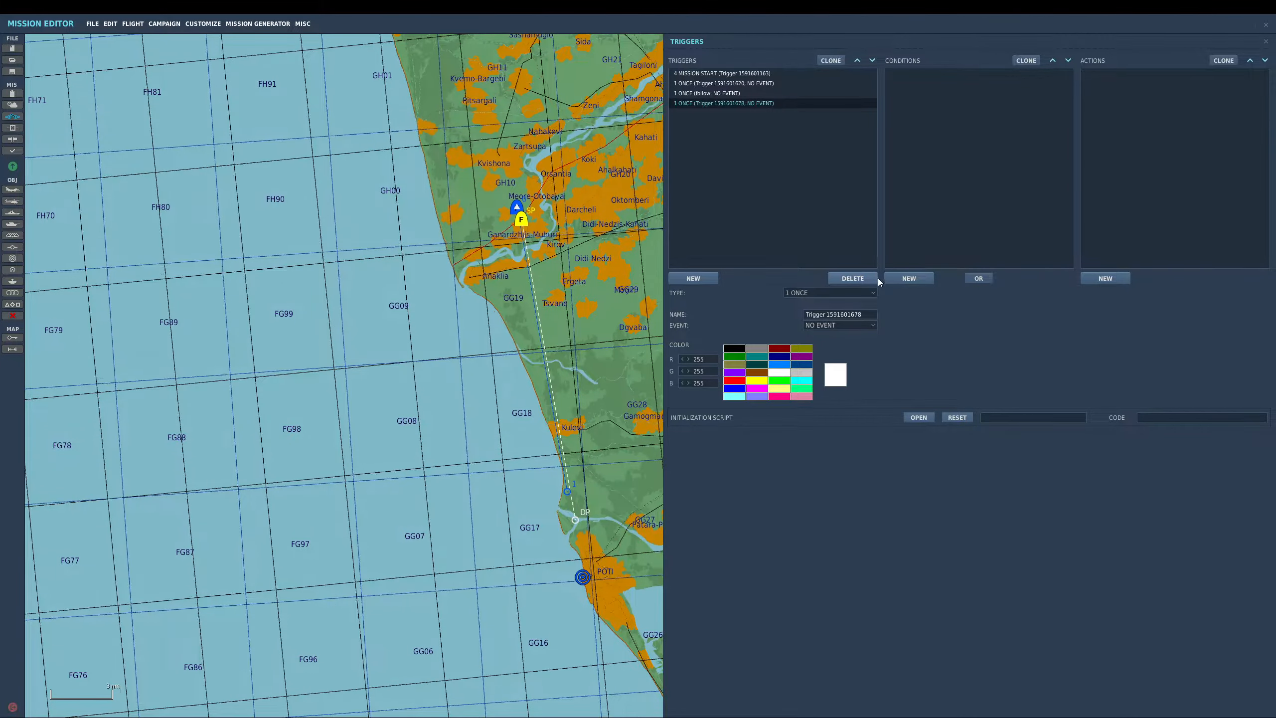
click(861, 314)
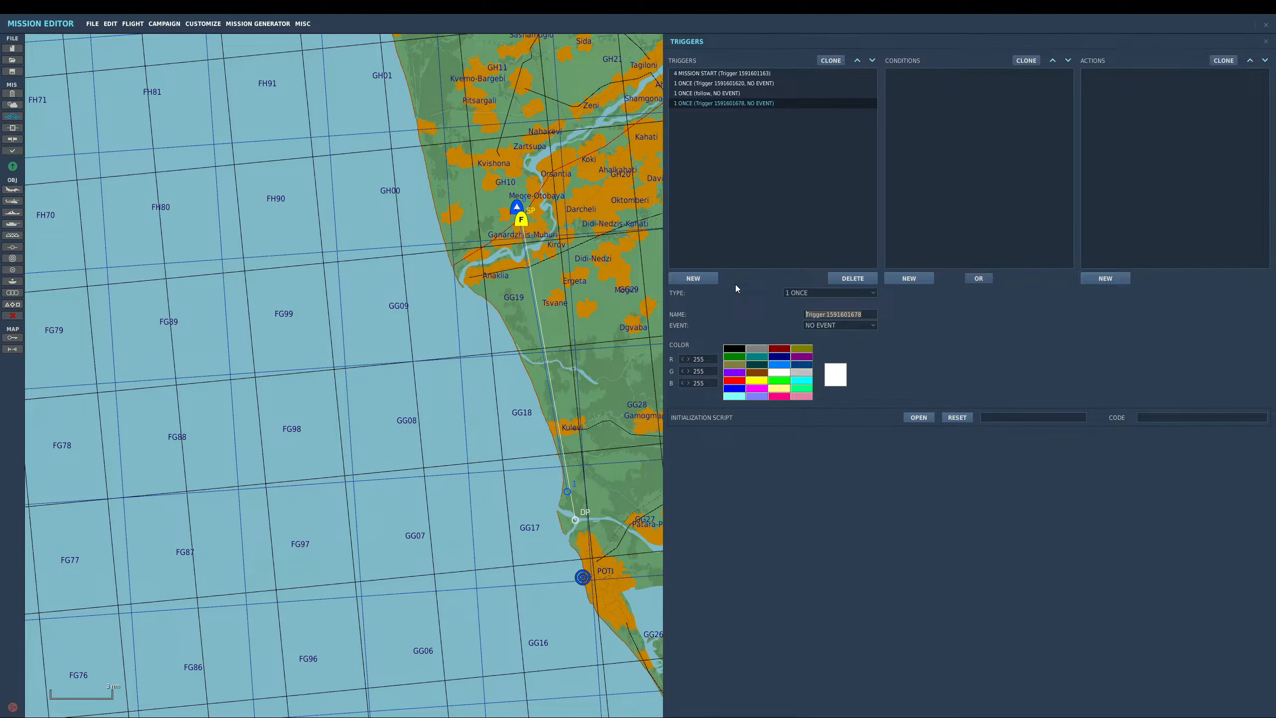
text(fight)
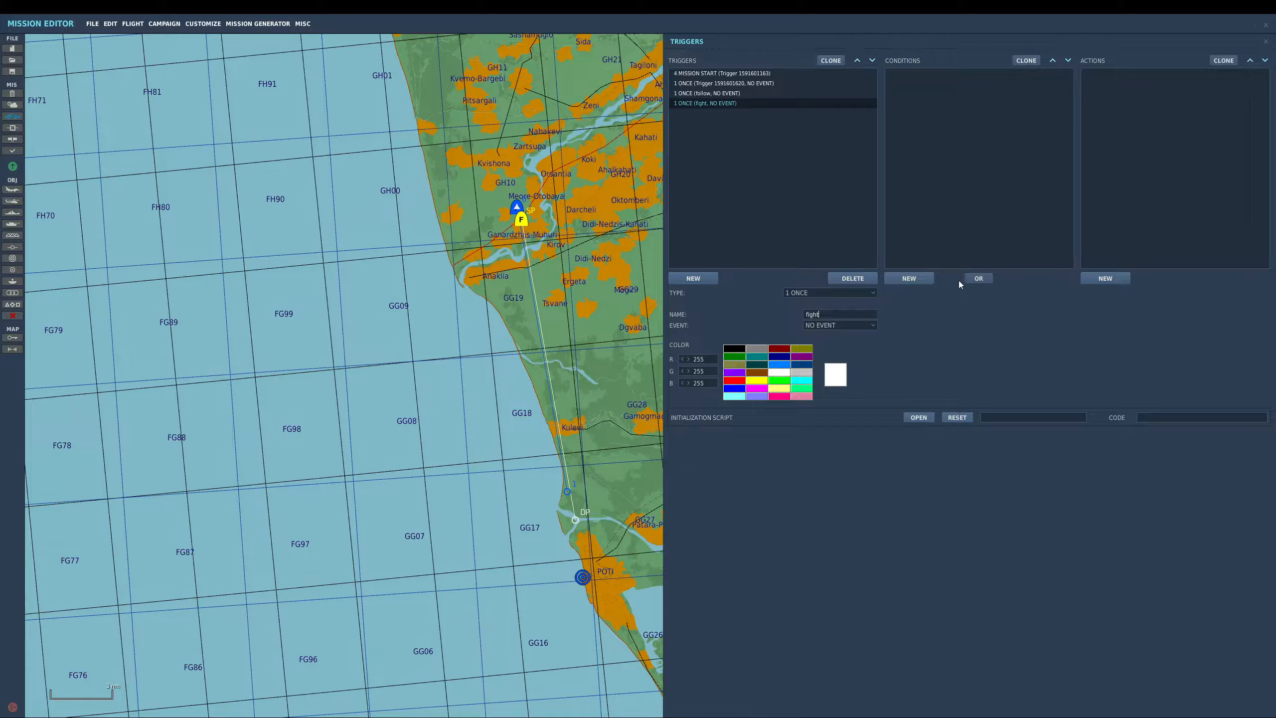
- Give the fight trigger a FLAG EQUALS condition with flag 2 and value 2
click(930, 278)
click(994, 292)
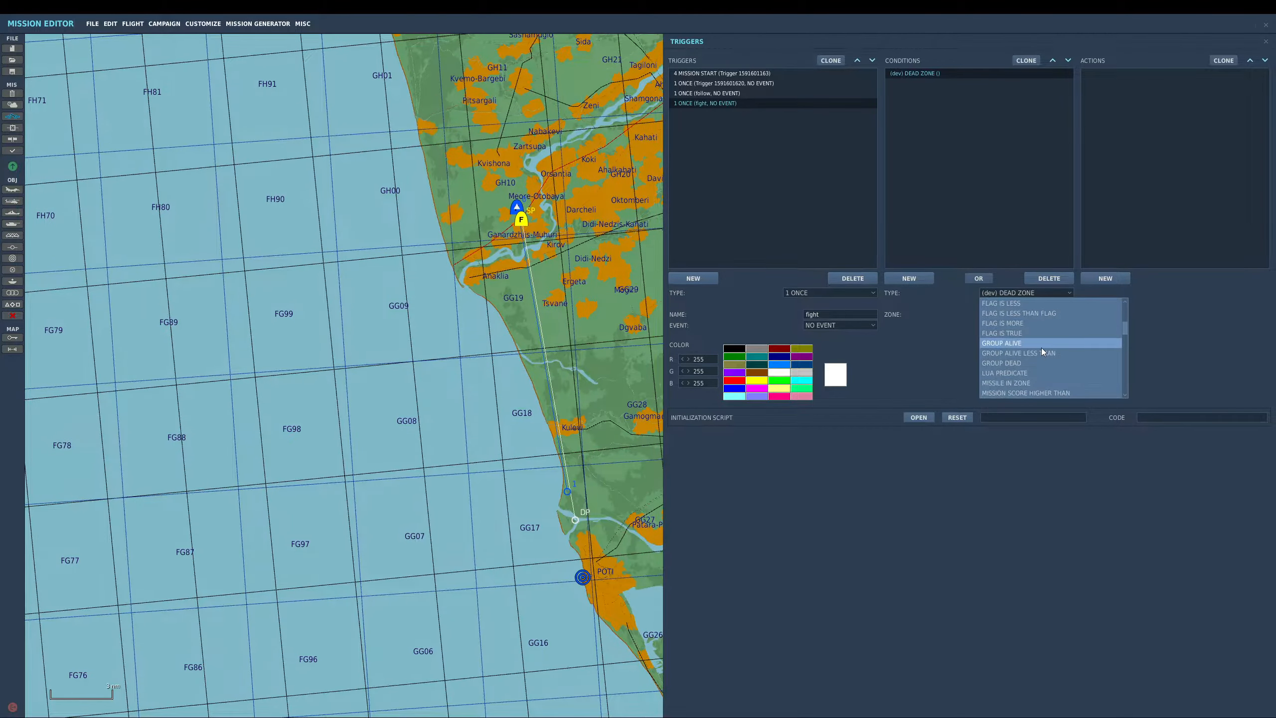
scroll(1041, 347, up, 3)
scroll(1042, 346, up, 3)
click(1017, 336)
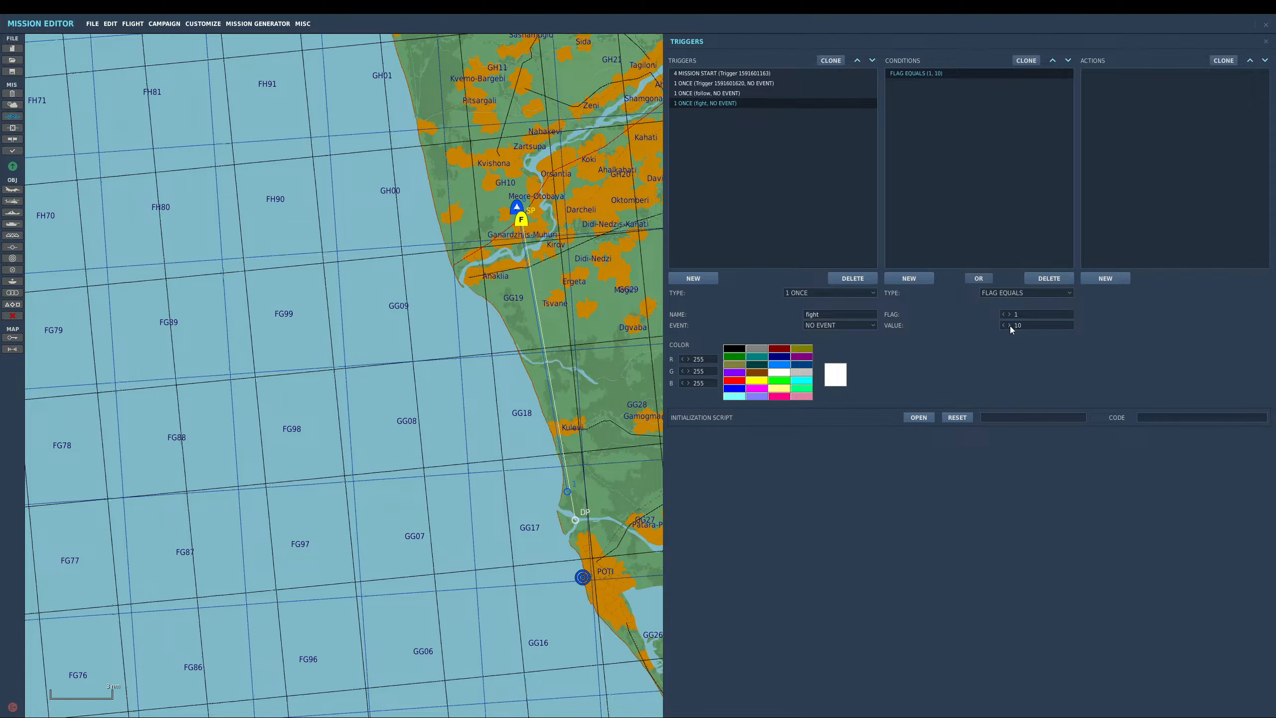
click(1003, 326)
click(1004, 326)
click(1003, 326)
click(1009, 314)
click(716, 84)
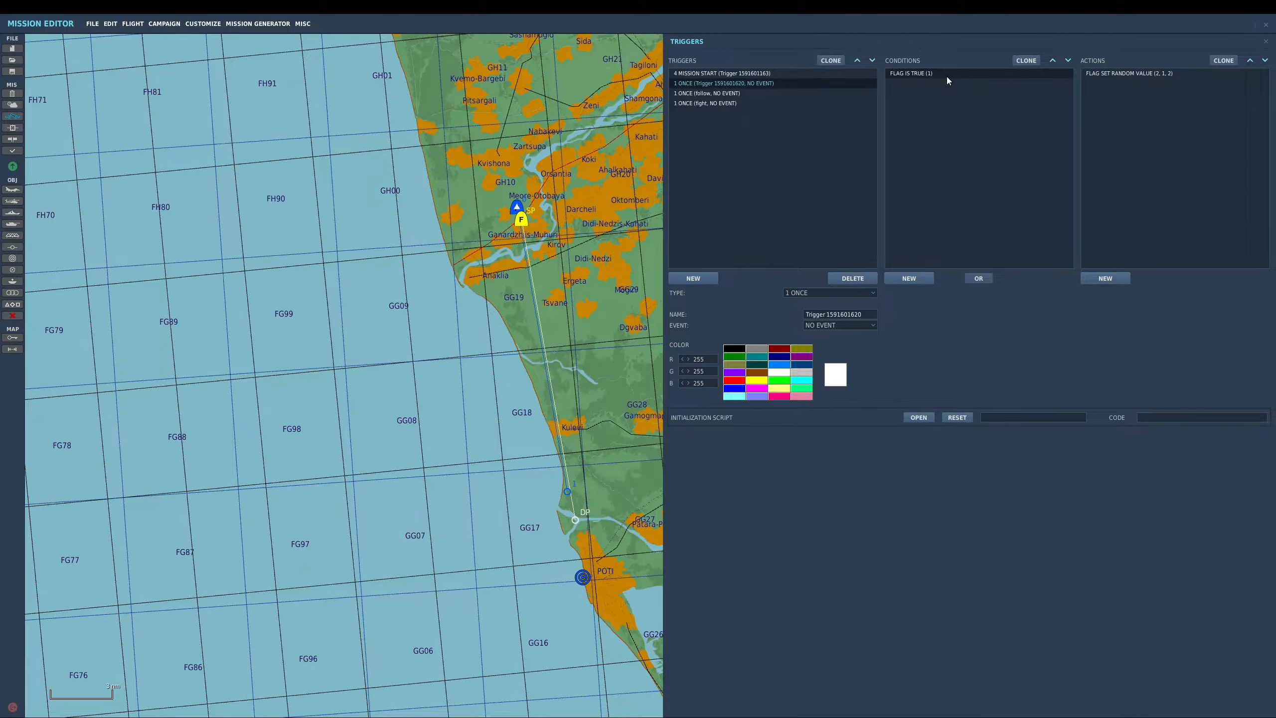
click(739, 74)
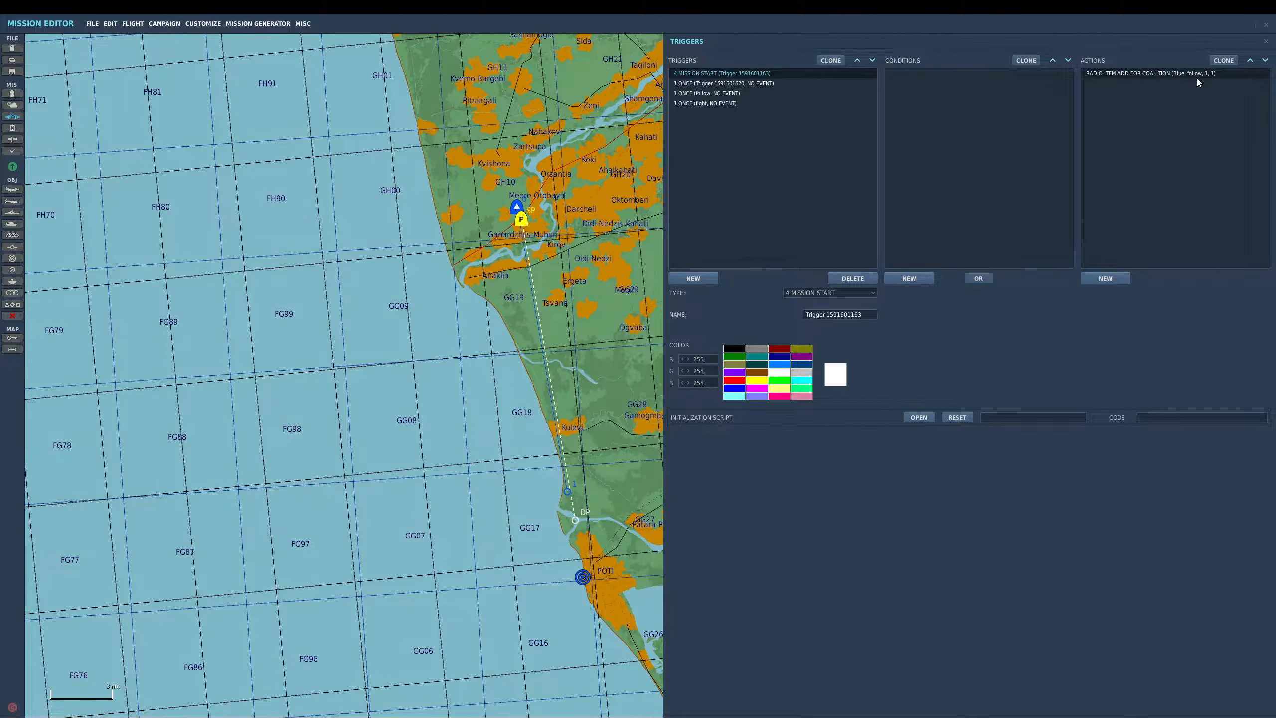
click(1110, 278)
click(1186, 293)
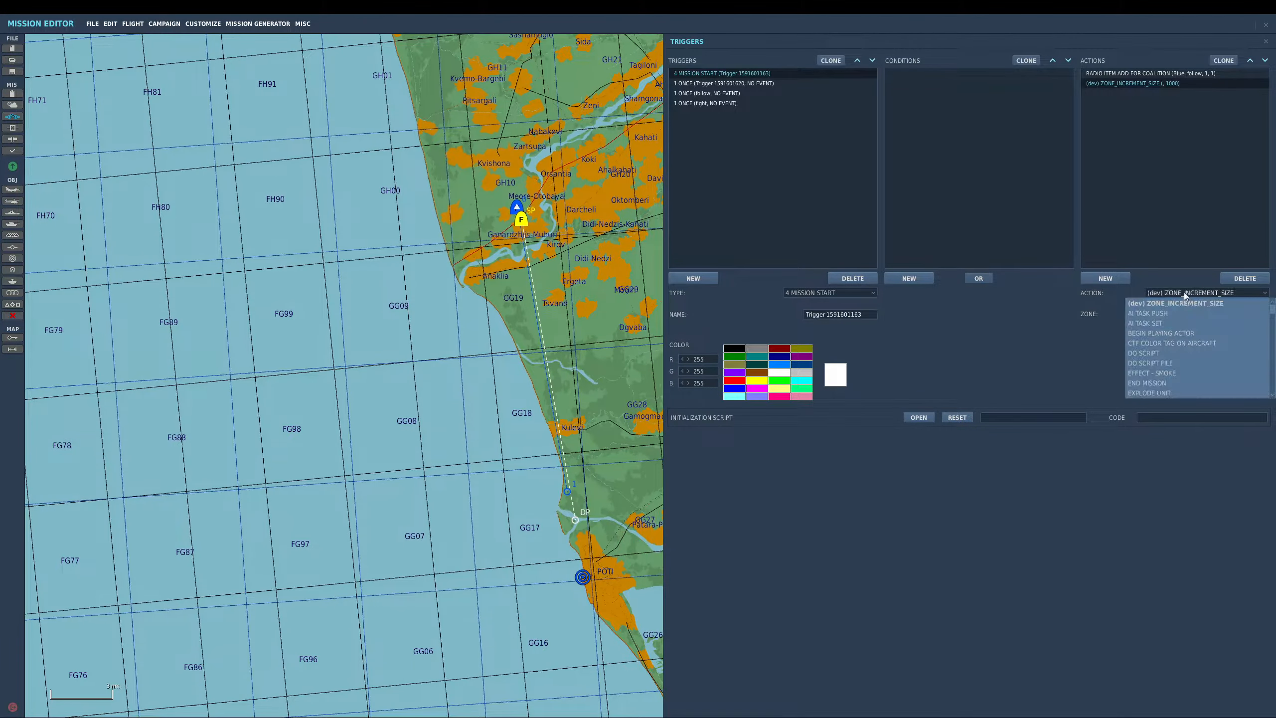
click(1242, 278)
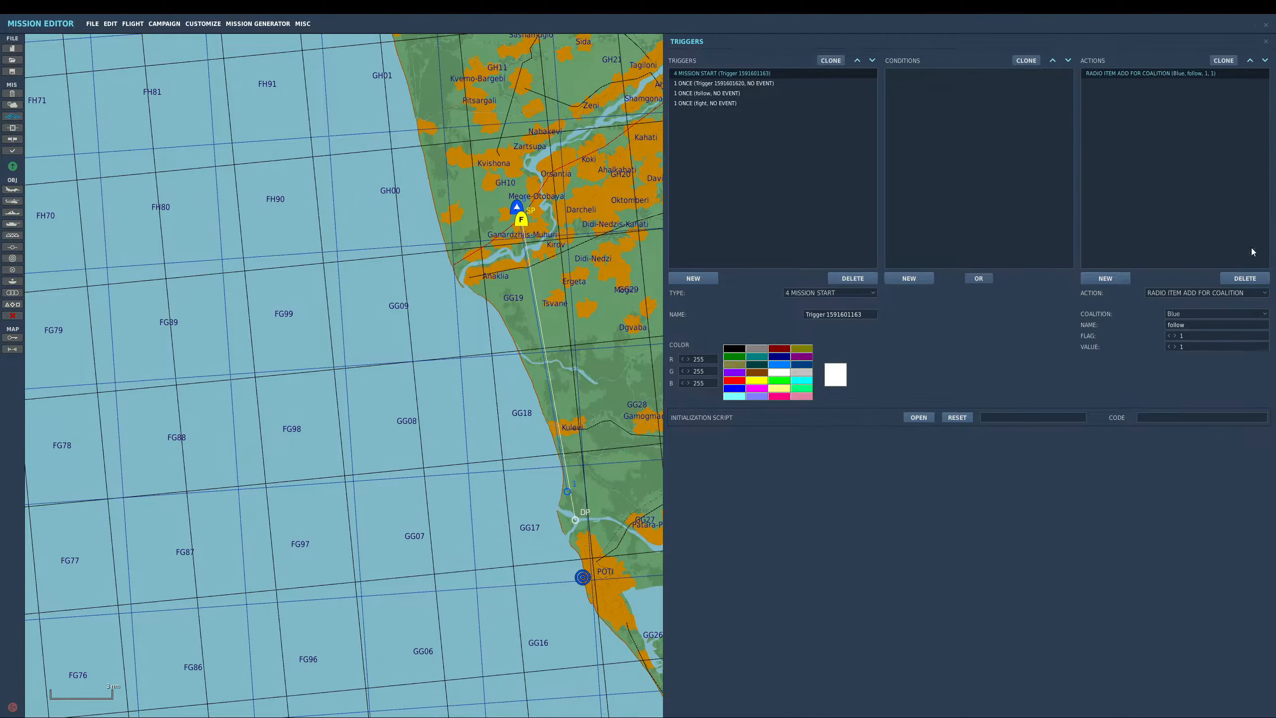
click(1224, 61)
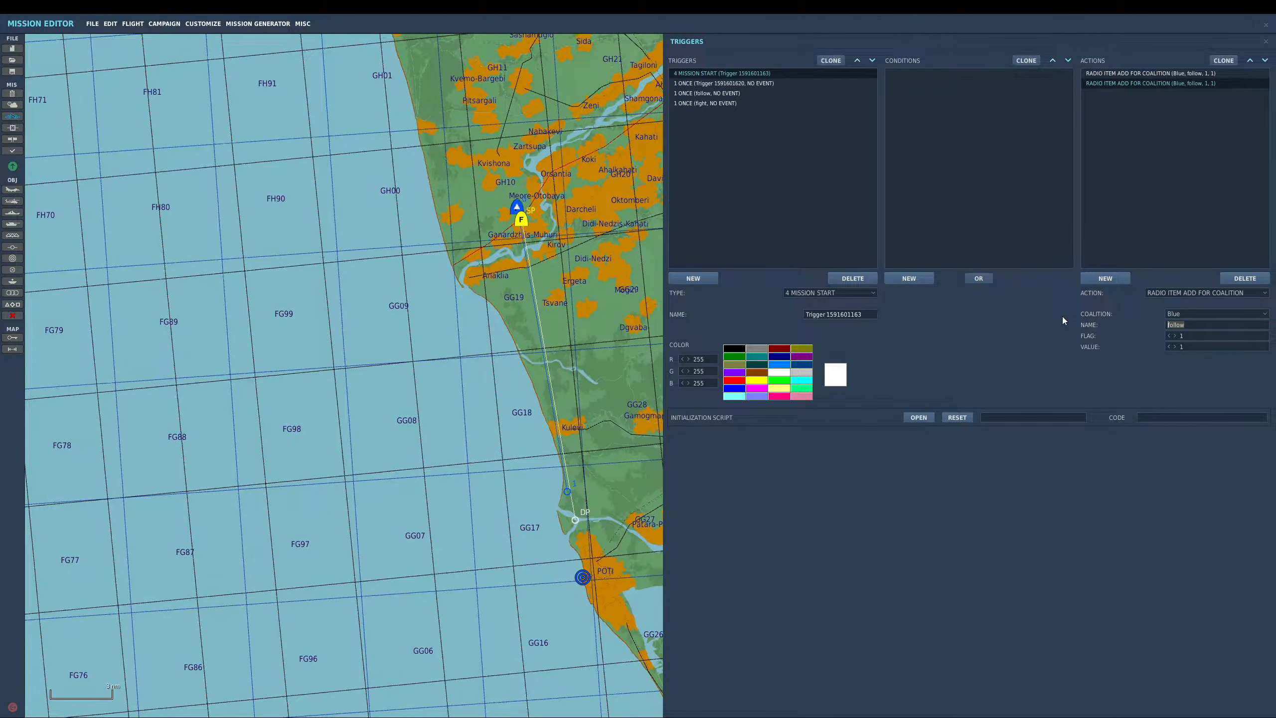
text(fi)
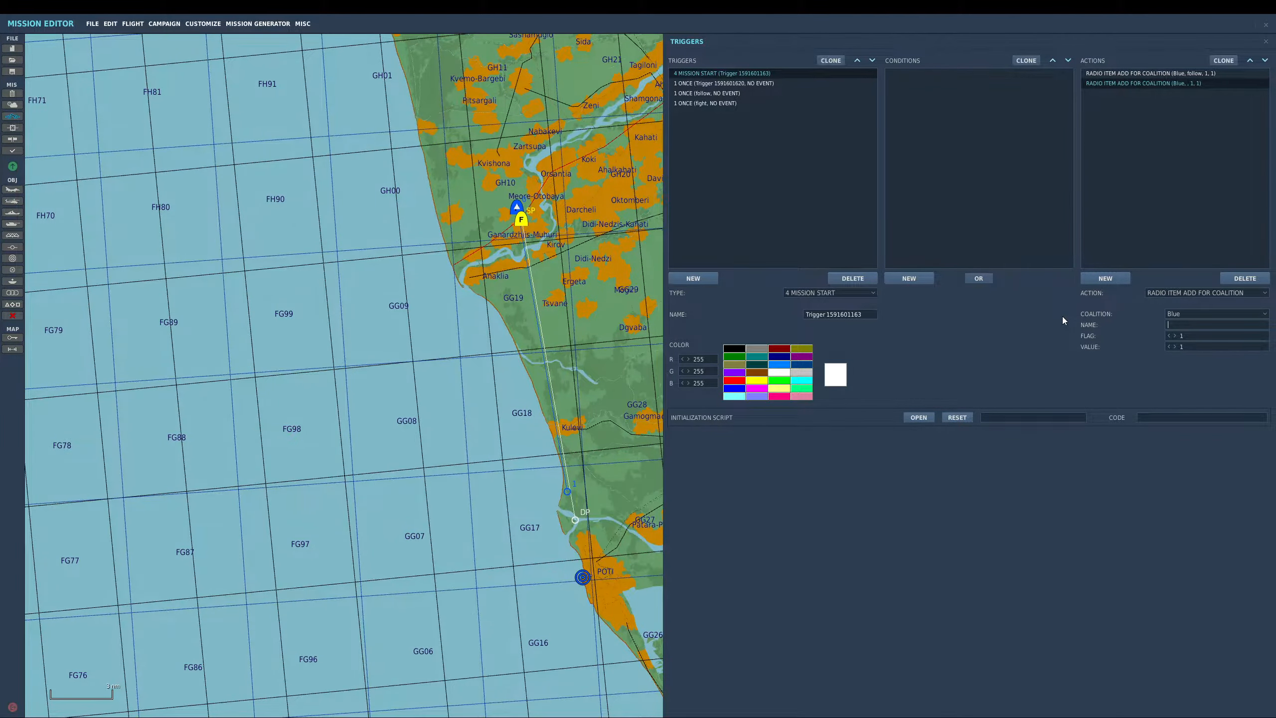
click(1239, 279)
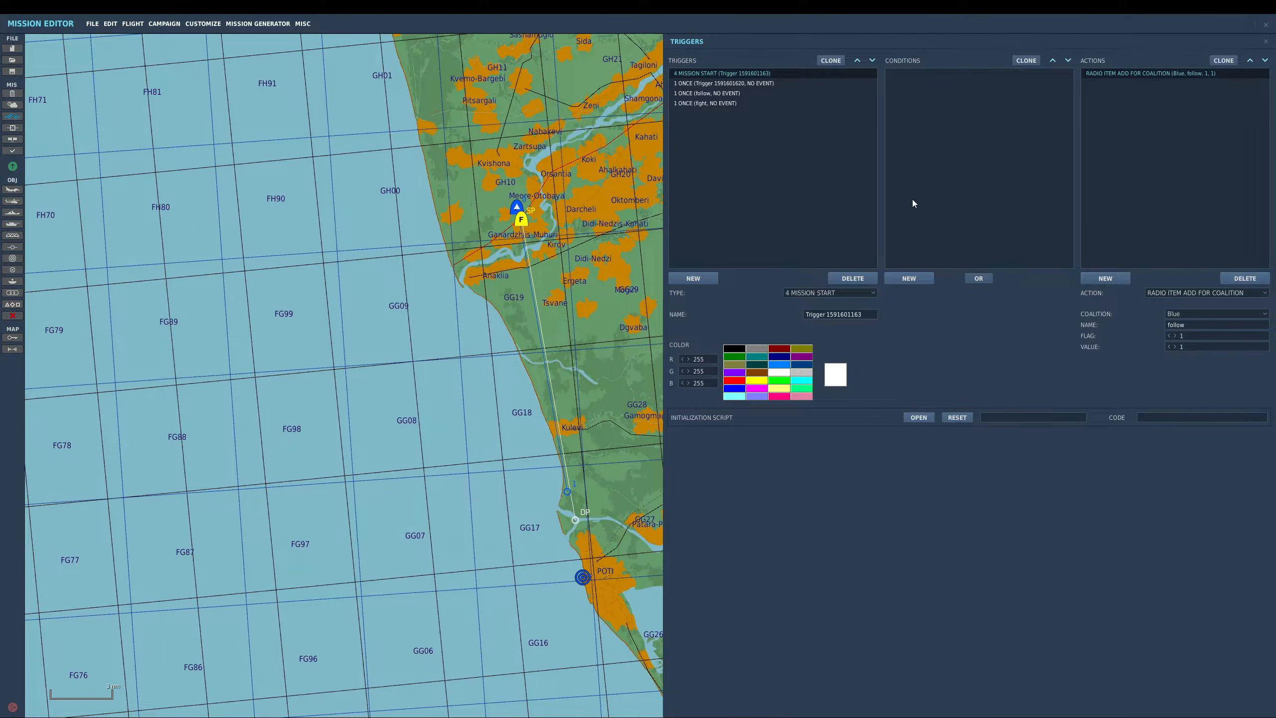
- Add an AI TASK PUSH action to the fight trigger using the JF17 ROE = WEAPON FREE option
click(774, 82)
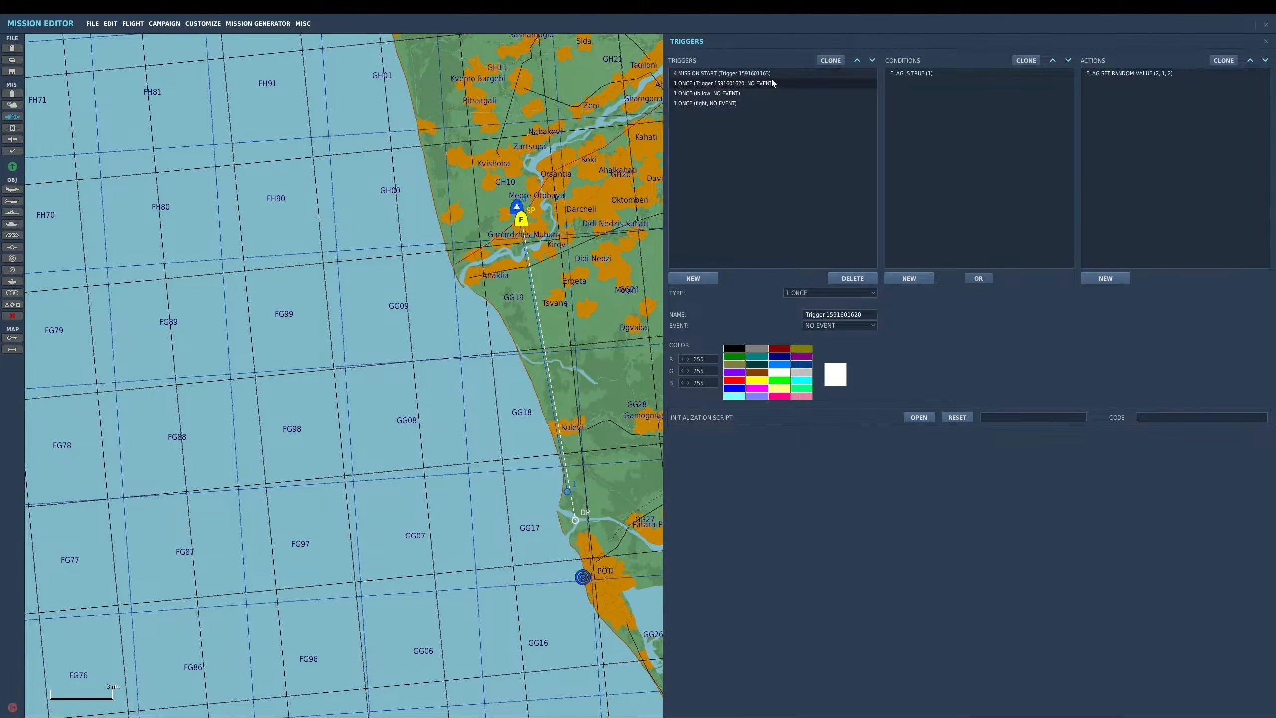
click(1110, 75)
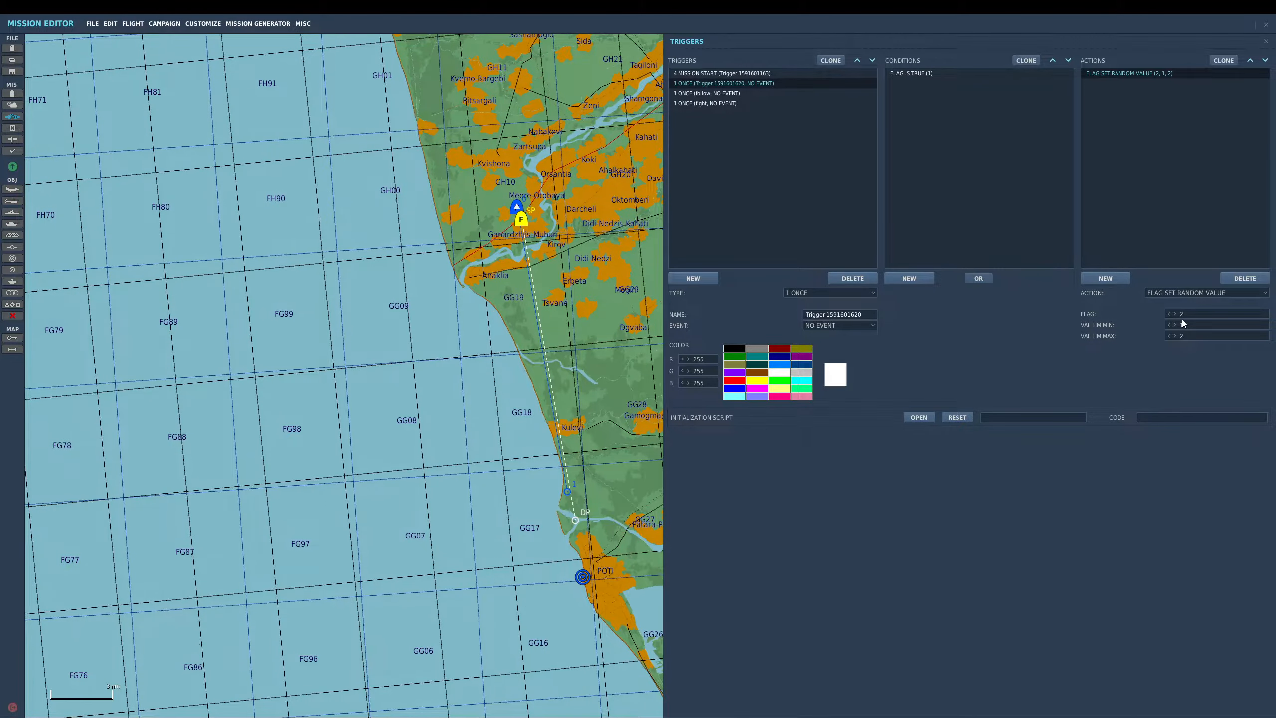
click(737, 94)
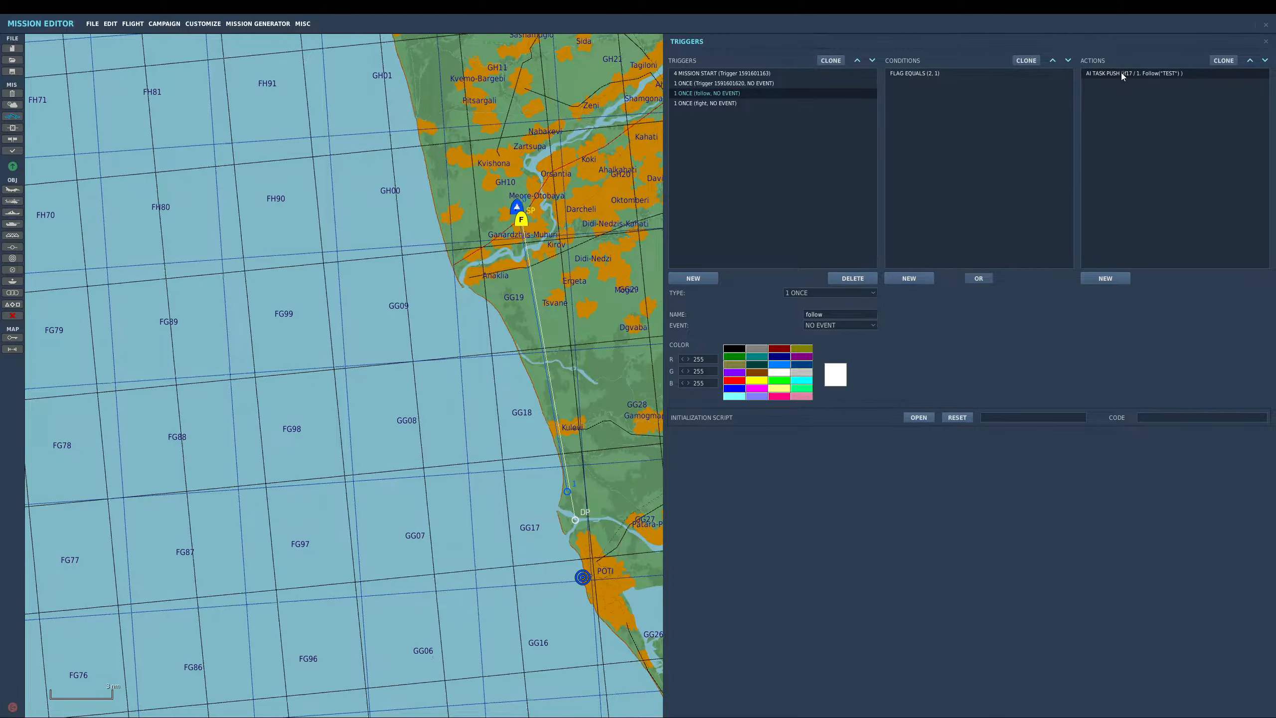
click(739, 102)
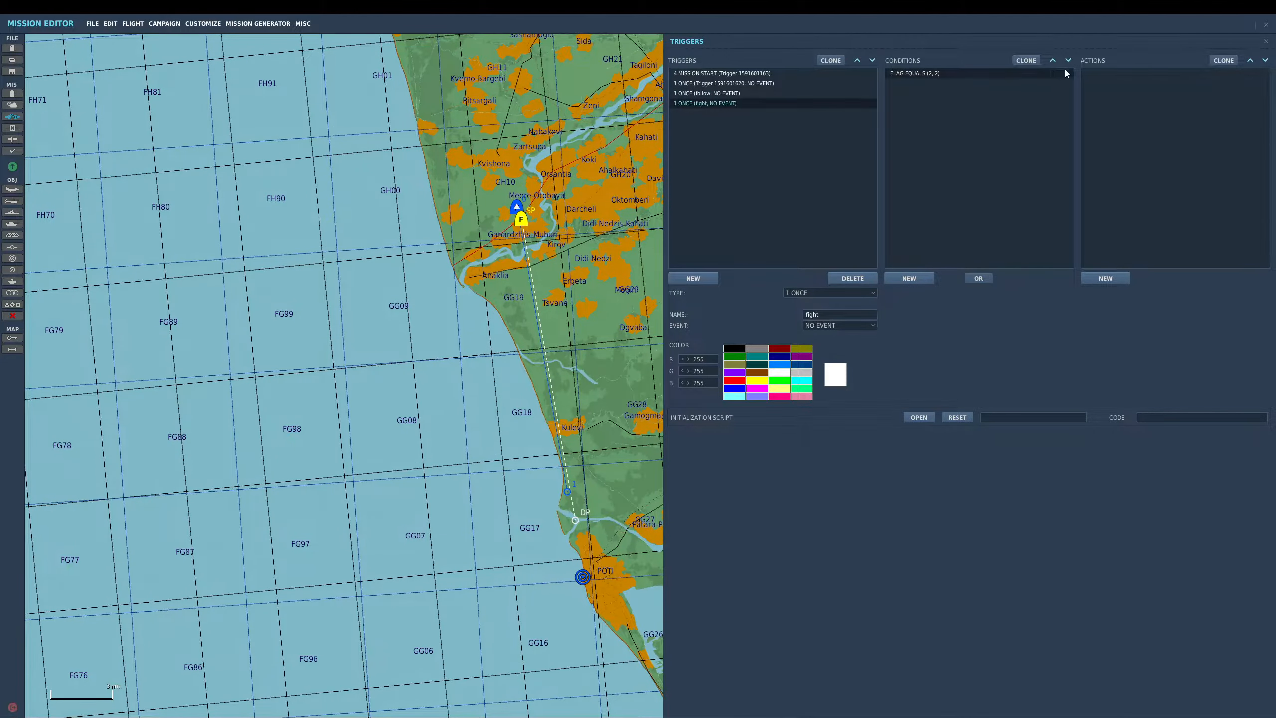
click(1100, 278)
click(1183, 294)
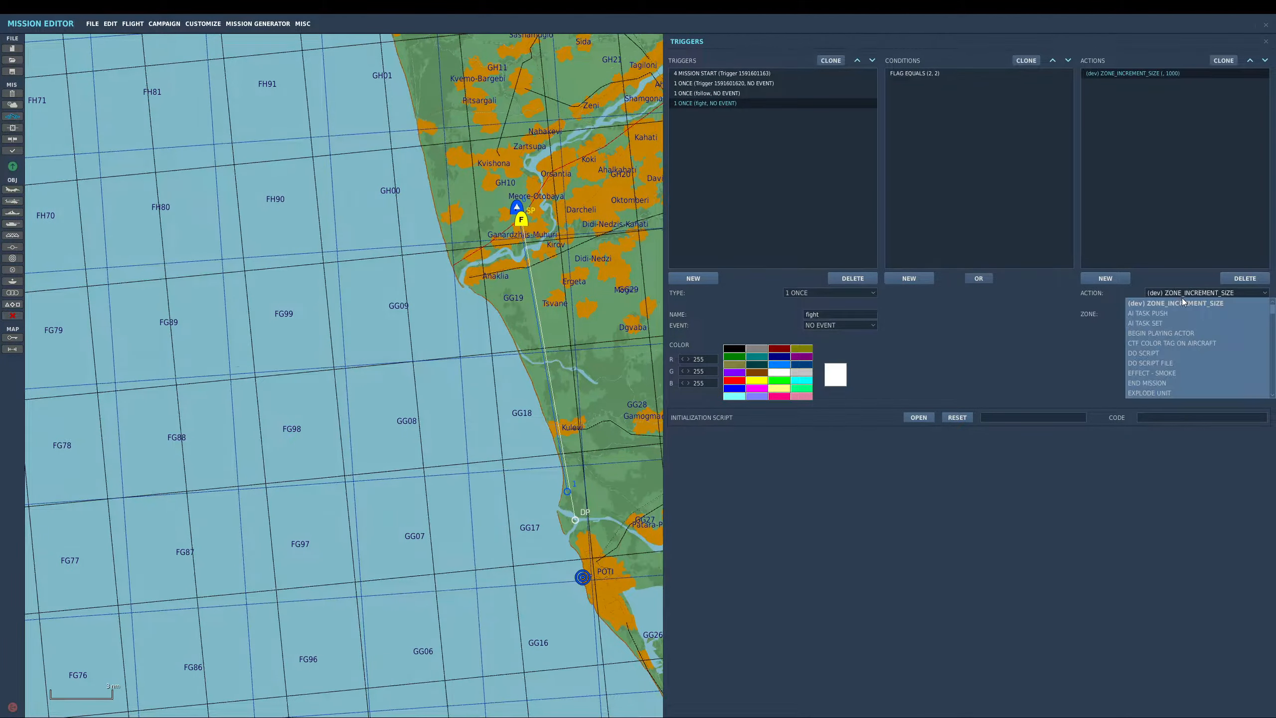
click(1182, 312)
click(1182, 314)
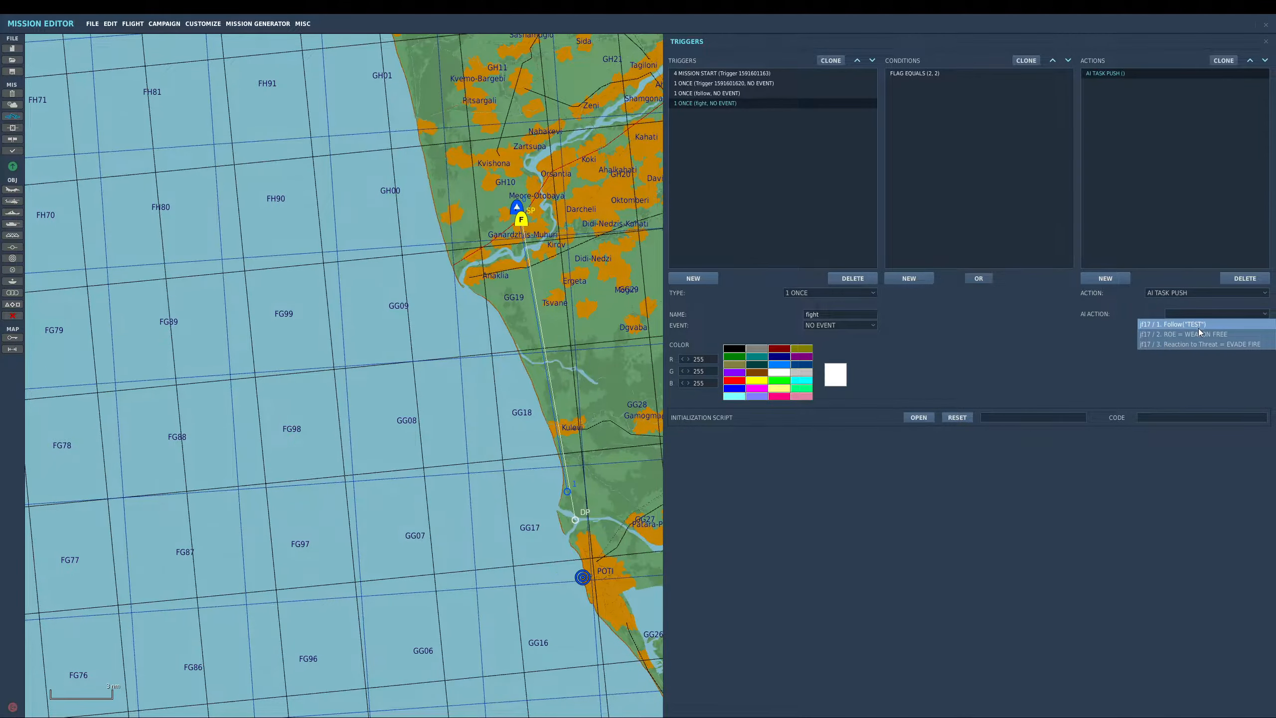
click(1200, 334)
- Add a second AI TASK PUSH action to the fight trigger using the JF17 Reaction to Threat = EVADE FIRE option
click(1117, 279)
click(1185, 294)
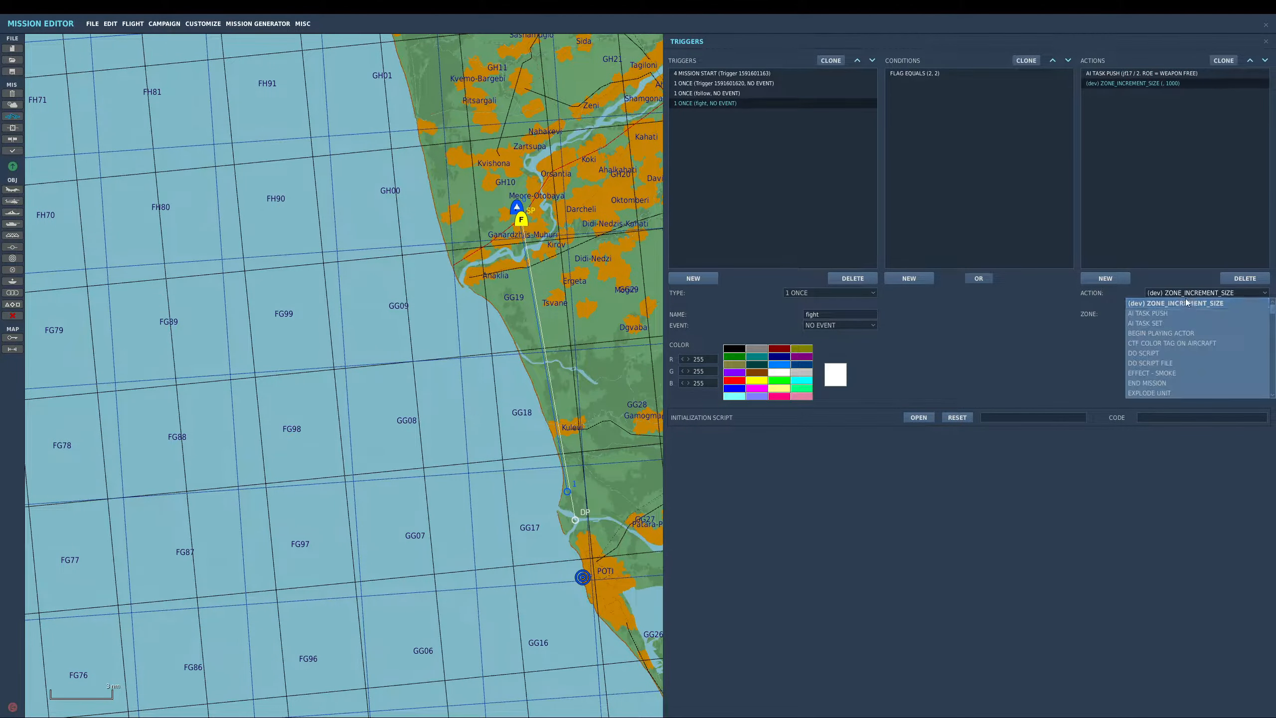
click(1189, 315)
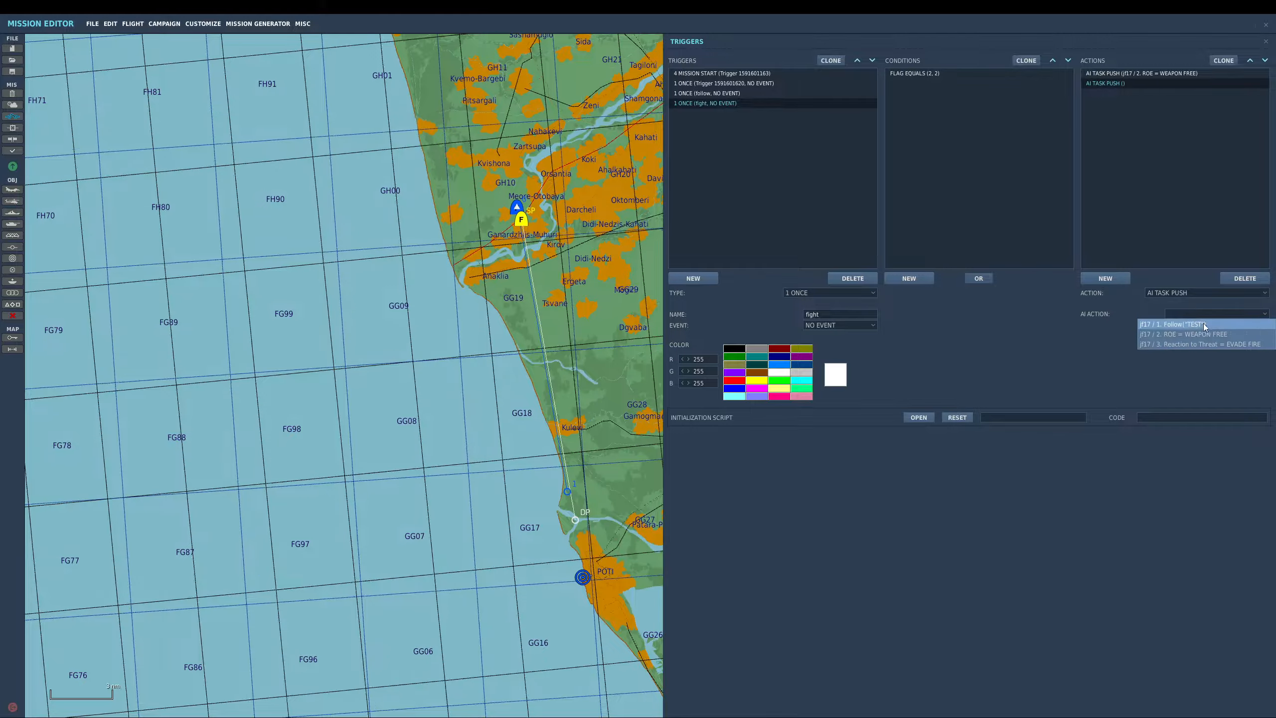
click(1200, 343)
- Review the follow, random flag and mission start triggers, then close the triggers panel
click(731, 93)
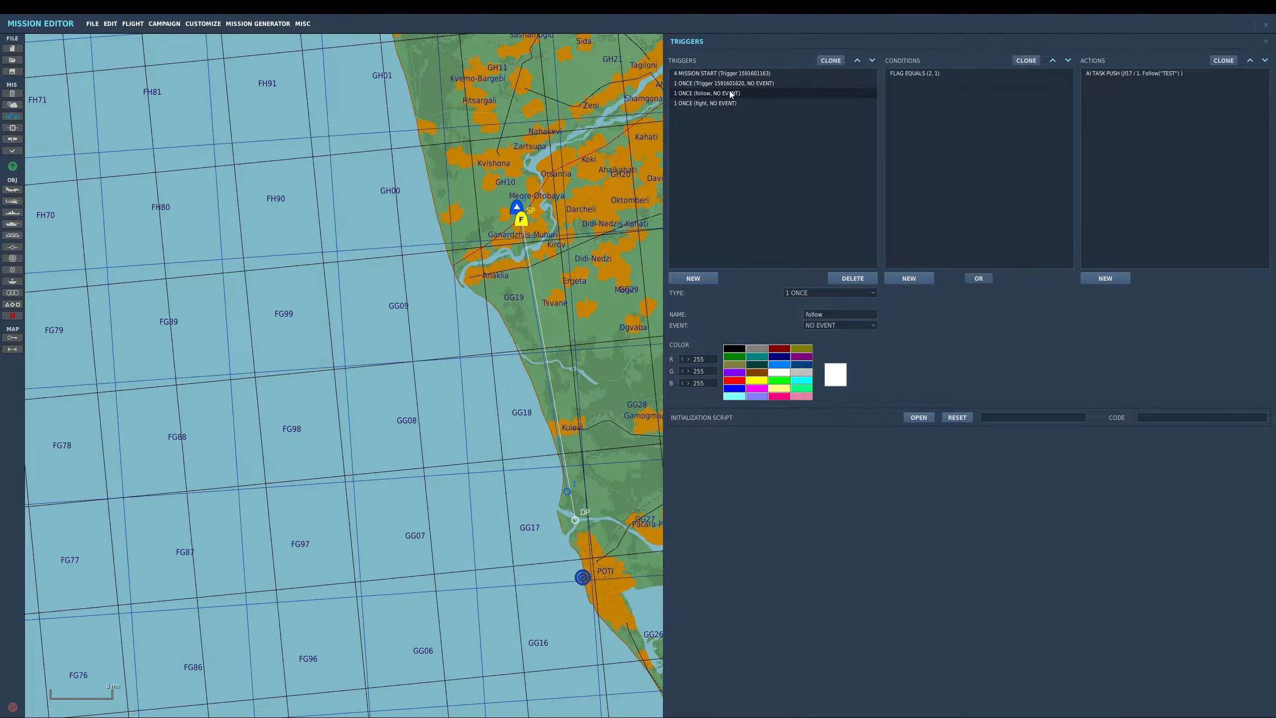
click(736, 84)
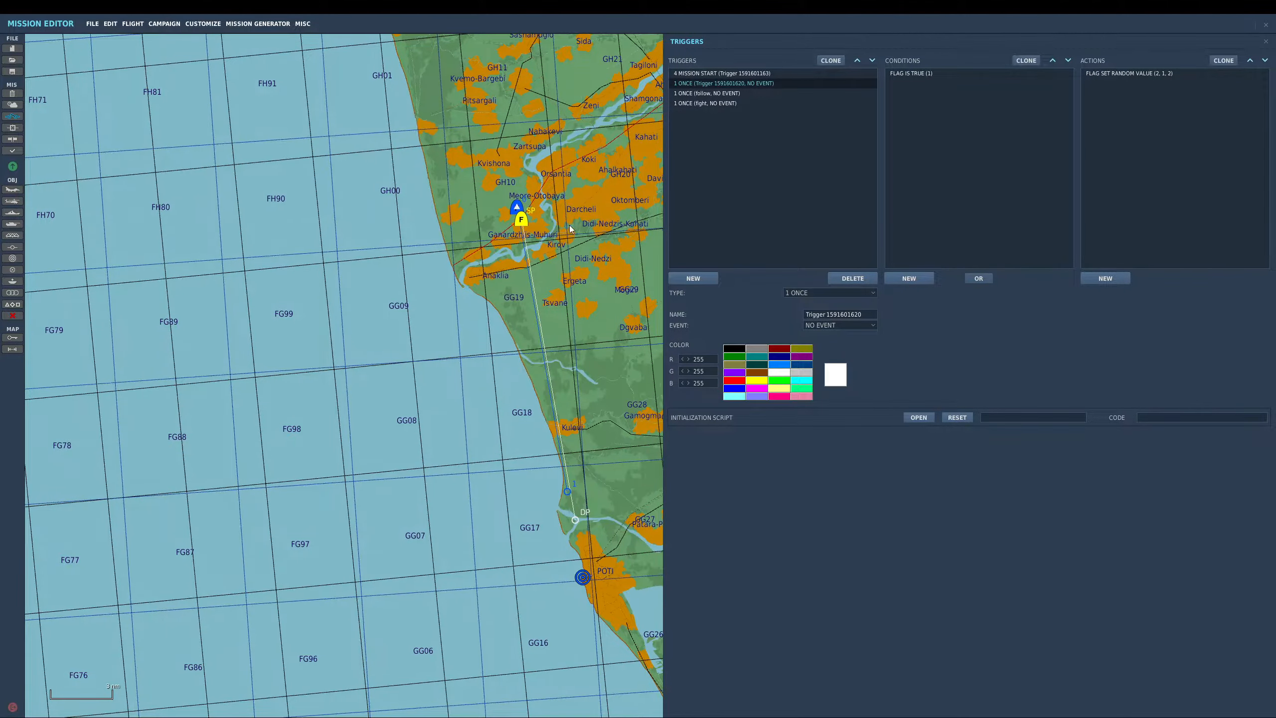
click(728, 75)
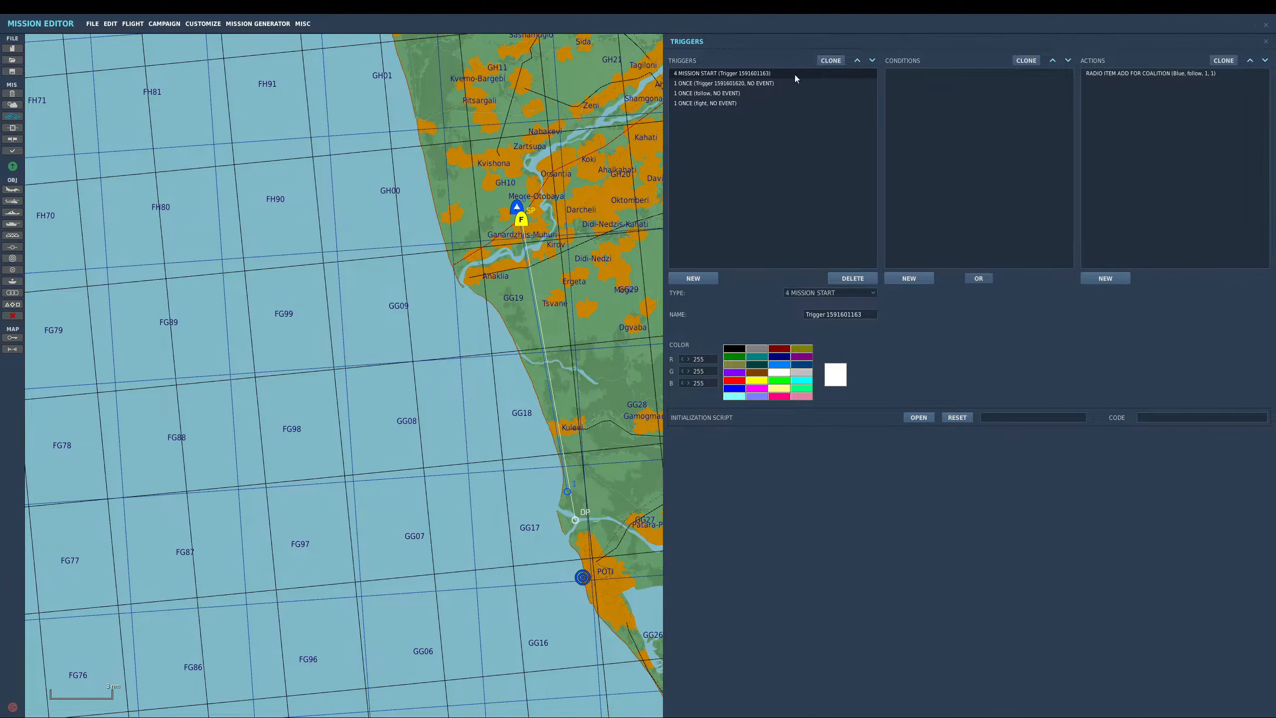
click(1141, 74)
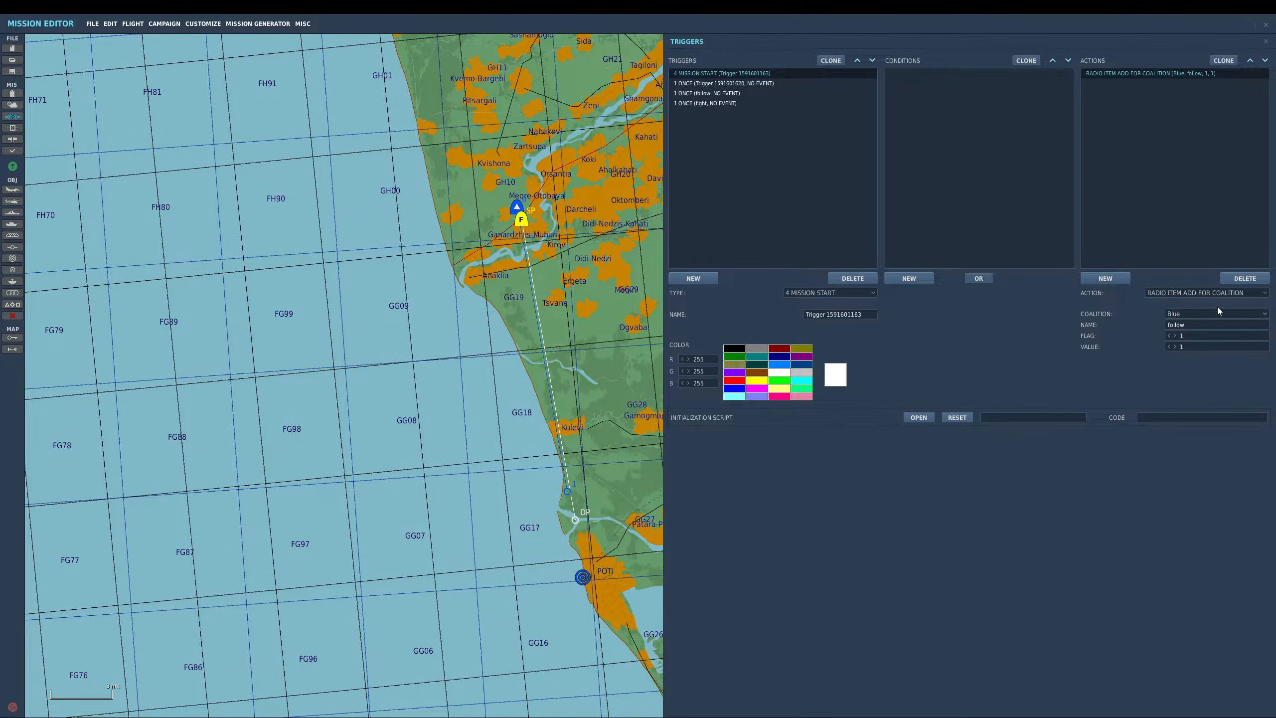
click(1216, 324)
click(636, 255)
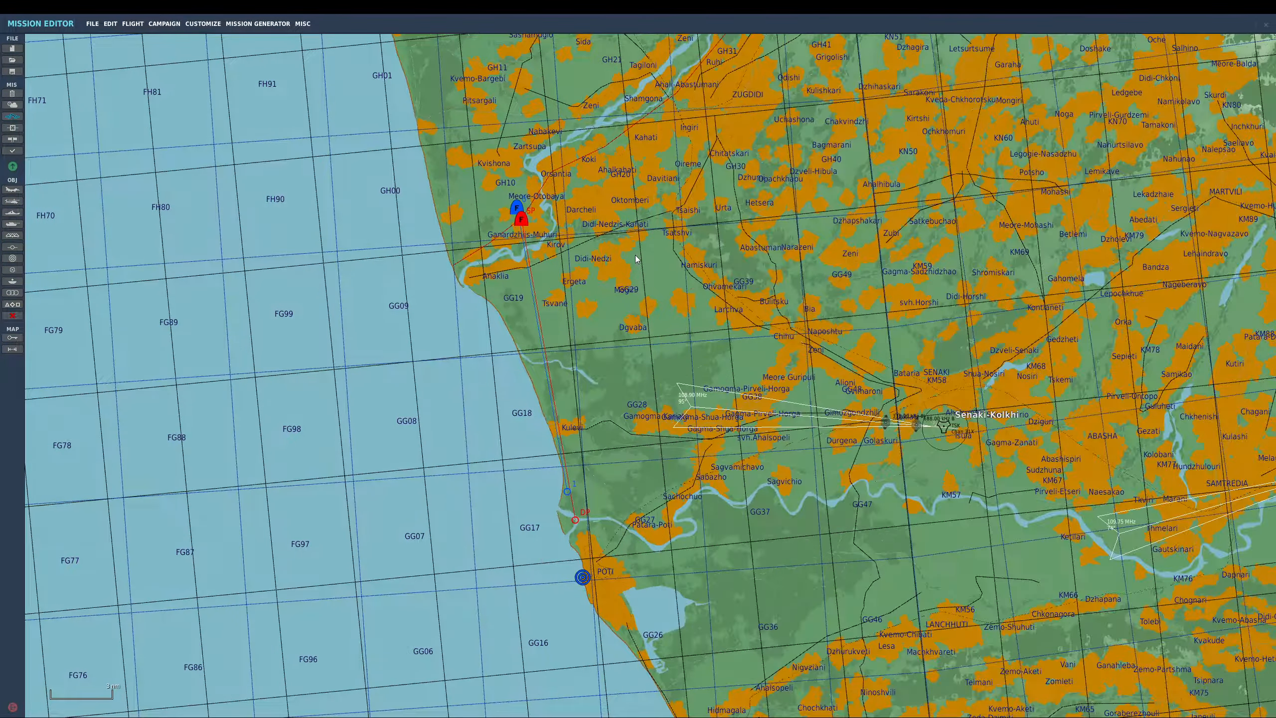
- Fly the mission without saving the changes and start it from the briefing
click(132, 24)
click(149, 43)
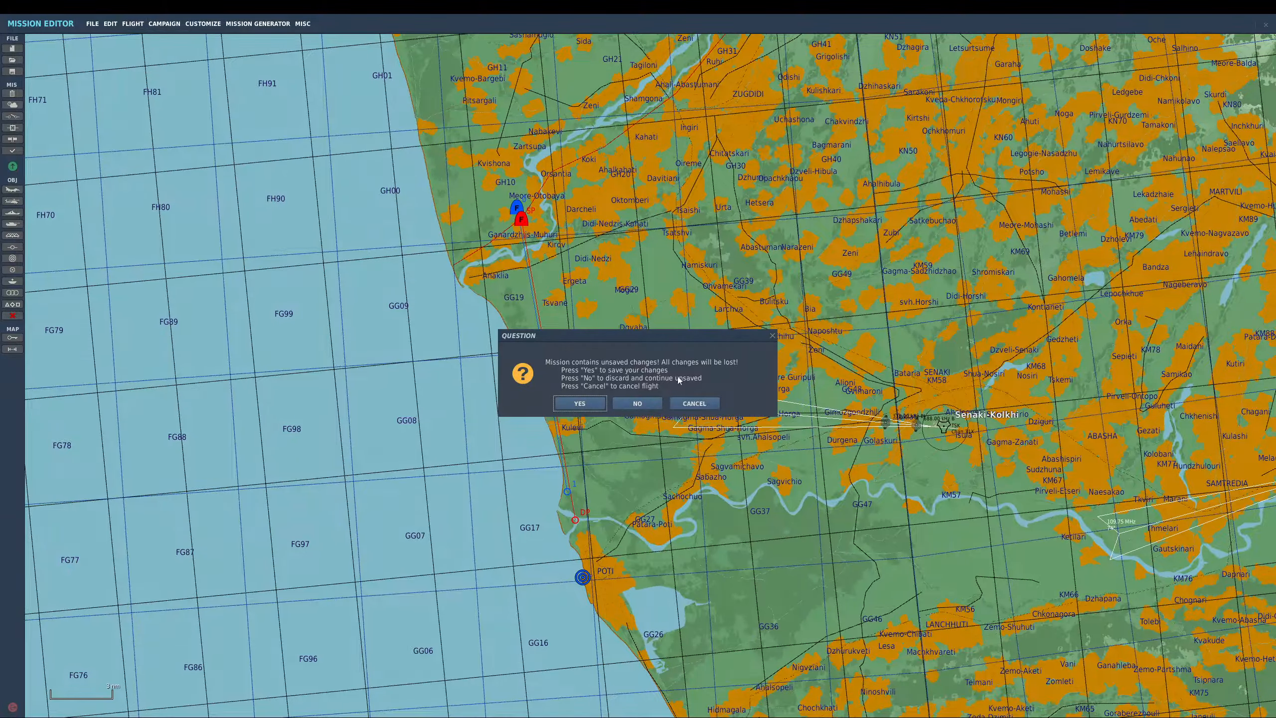
click(650, 403)
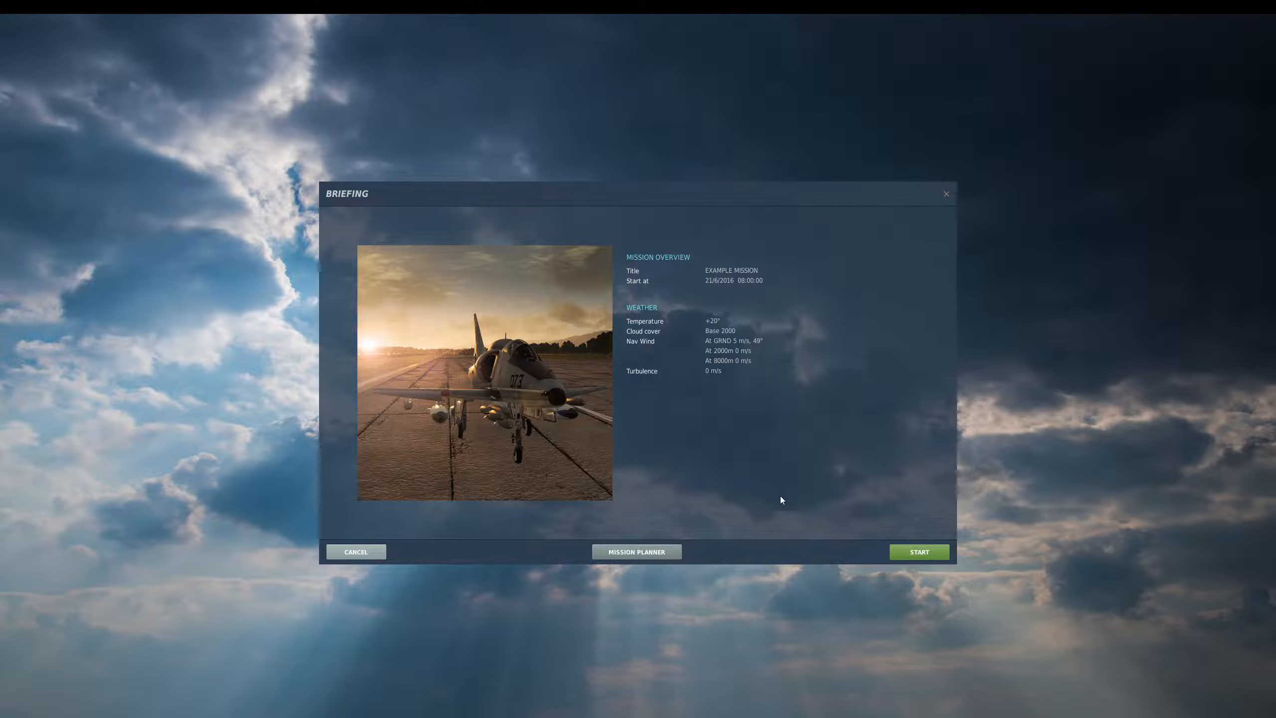
click(919, 552)
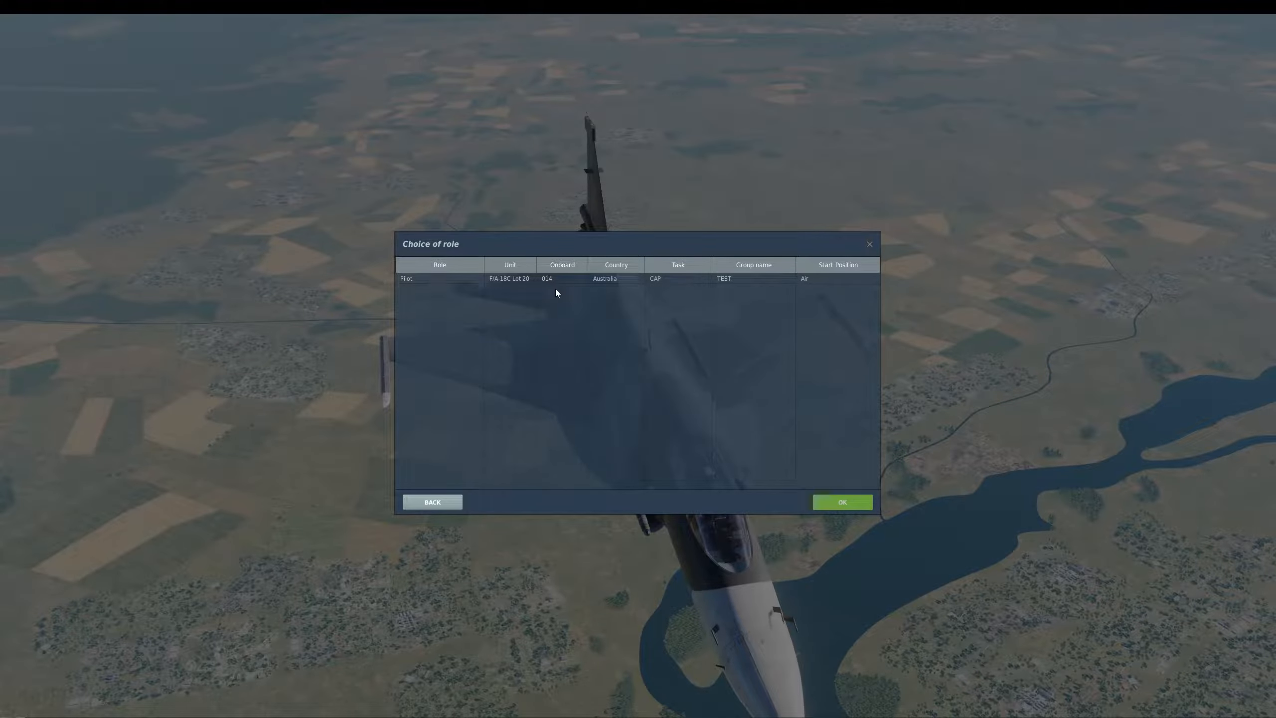
double_click(569, 280)
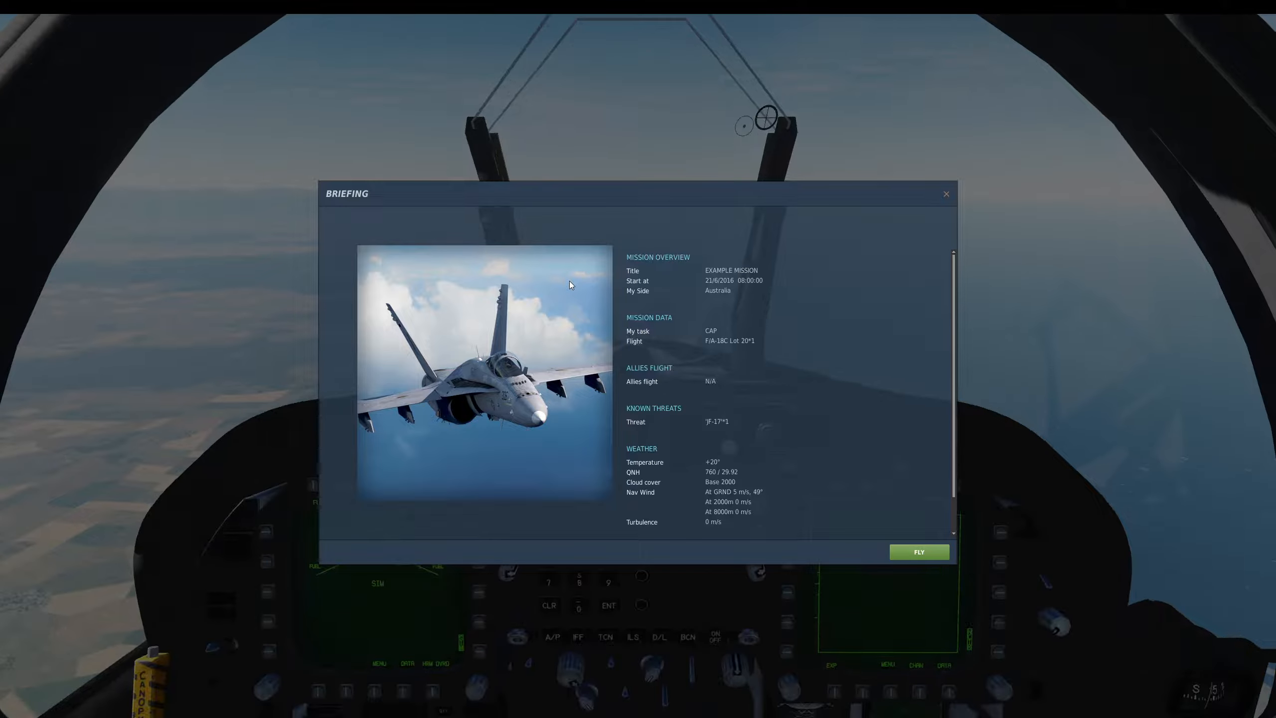
click(920, 550)
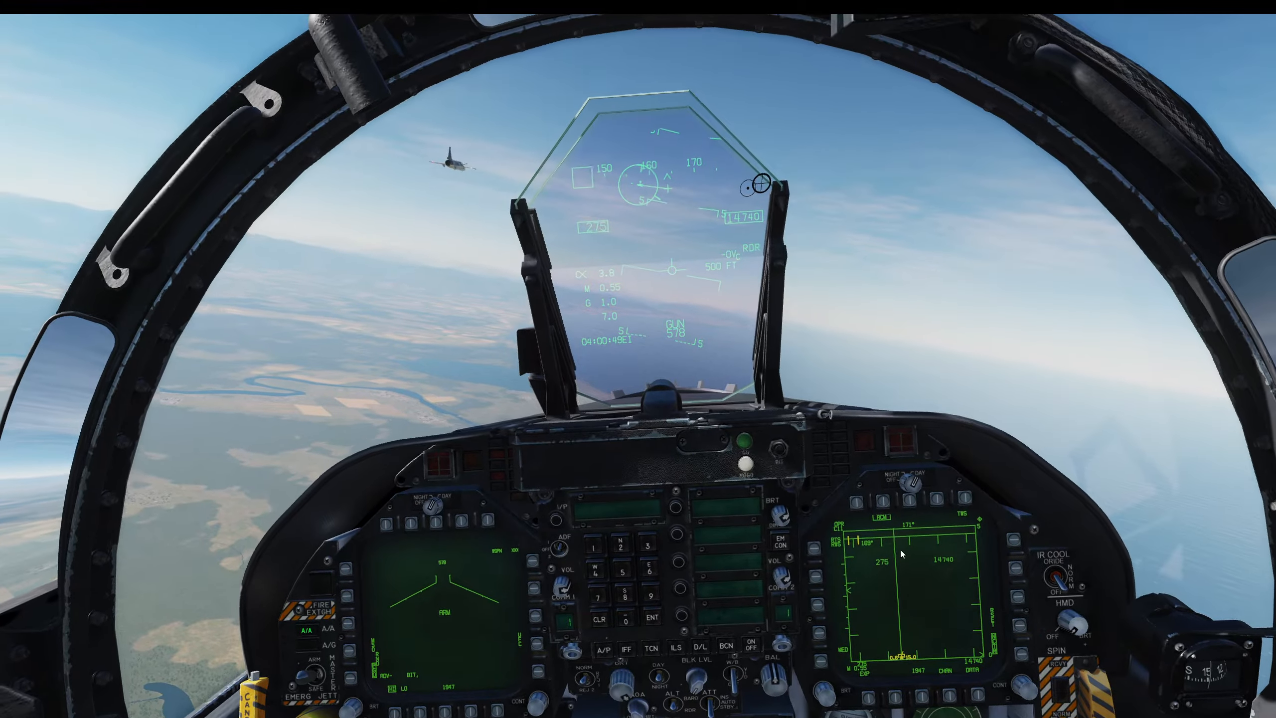
- Open the radio menu and choose the first F10 Other option to order the JF-17 flight
key(backslash)
key(F10)
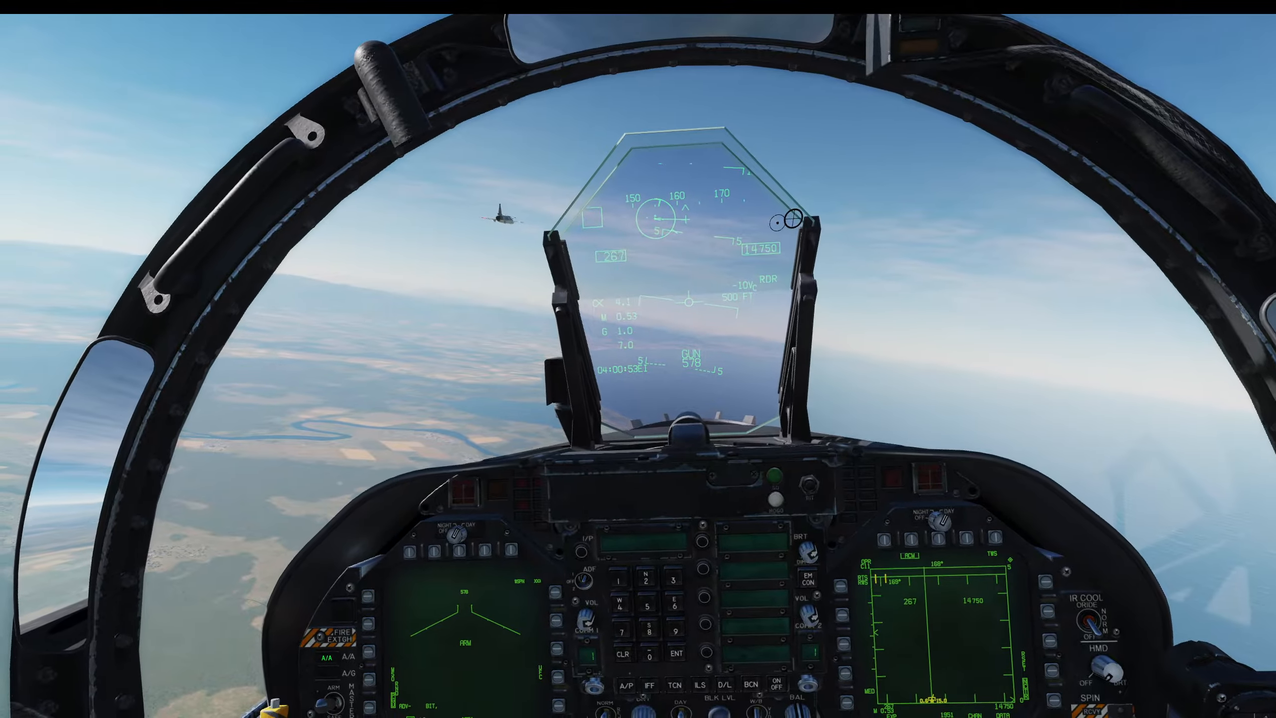
key(F1)
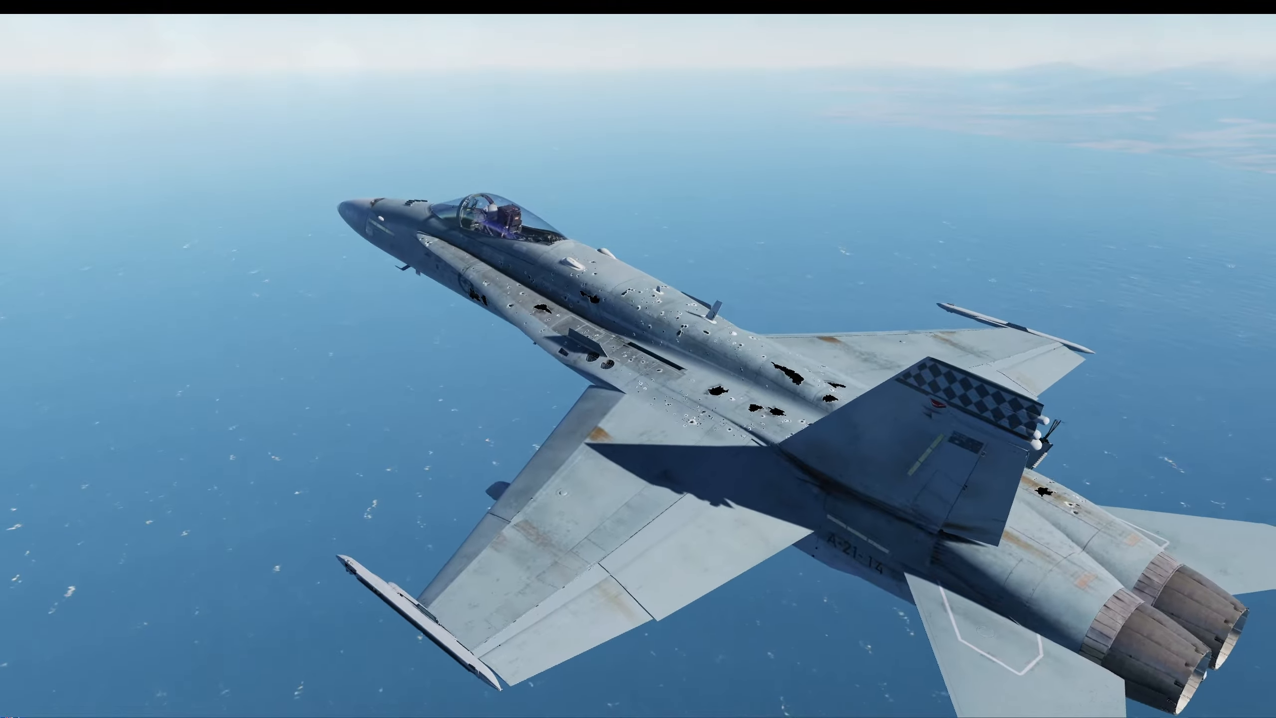
- Leave the external view and rejoin the F/A-18 as pilot through the role selection
key(Escape)
click(656, 433)
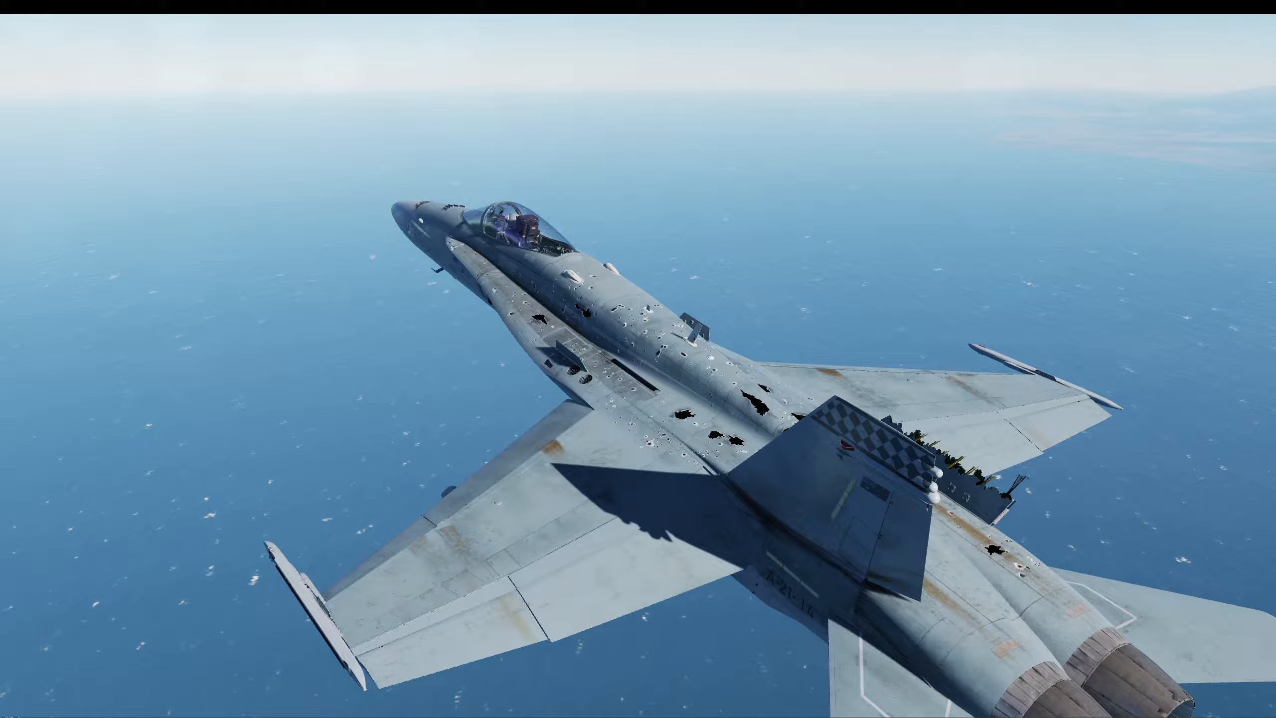
click(863, 549)
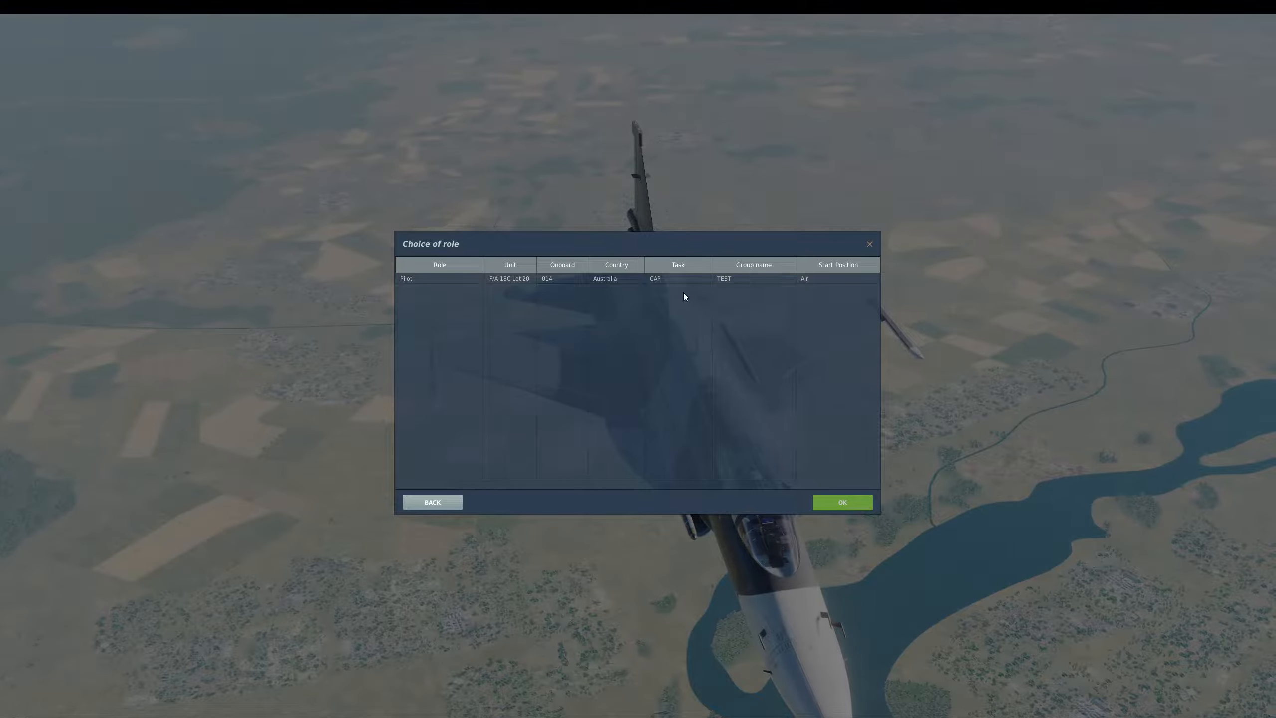
double_click(682, 280)
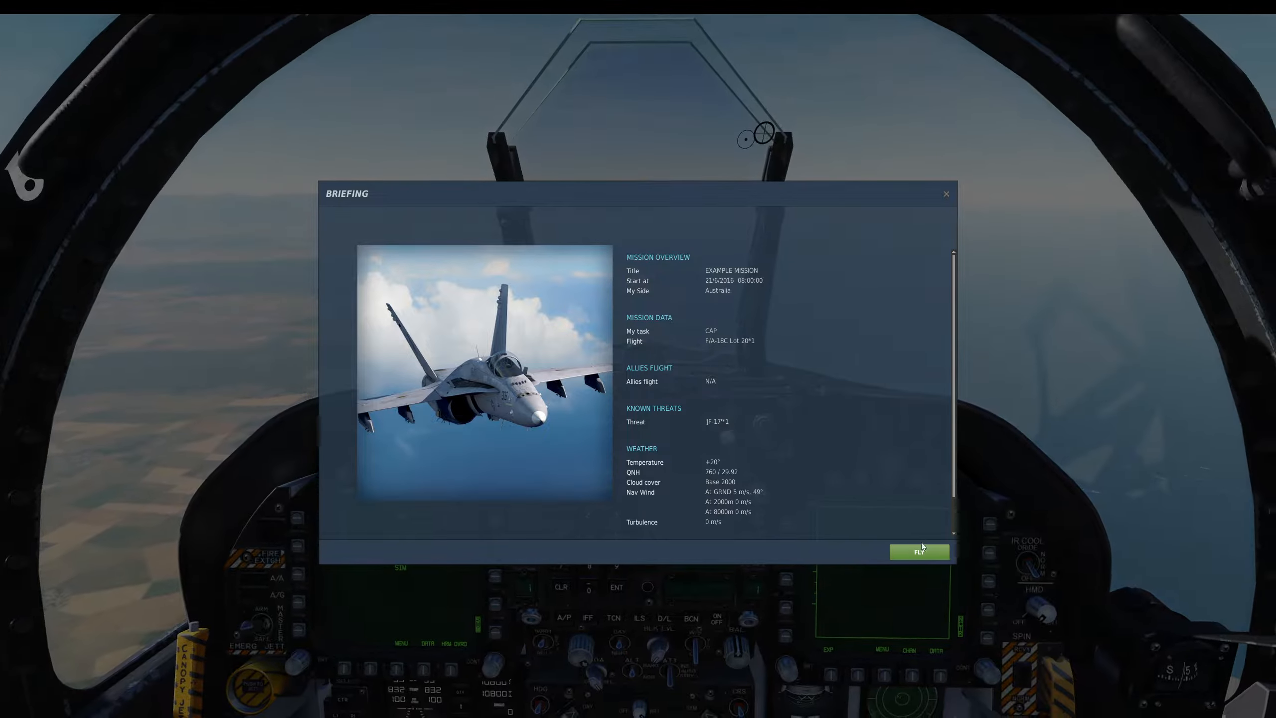
click(917, 547)
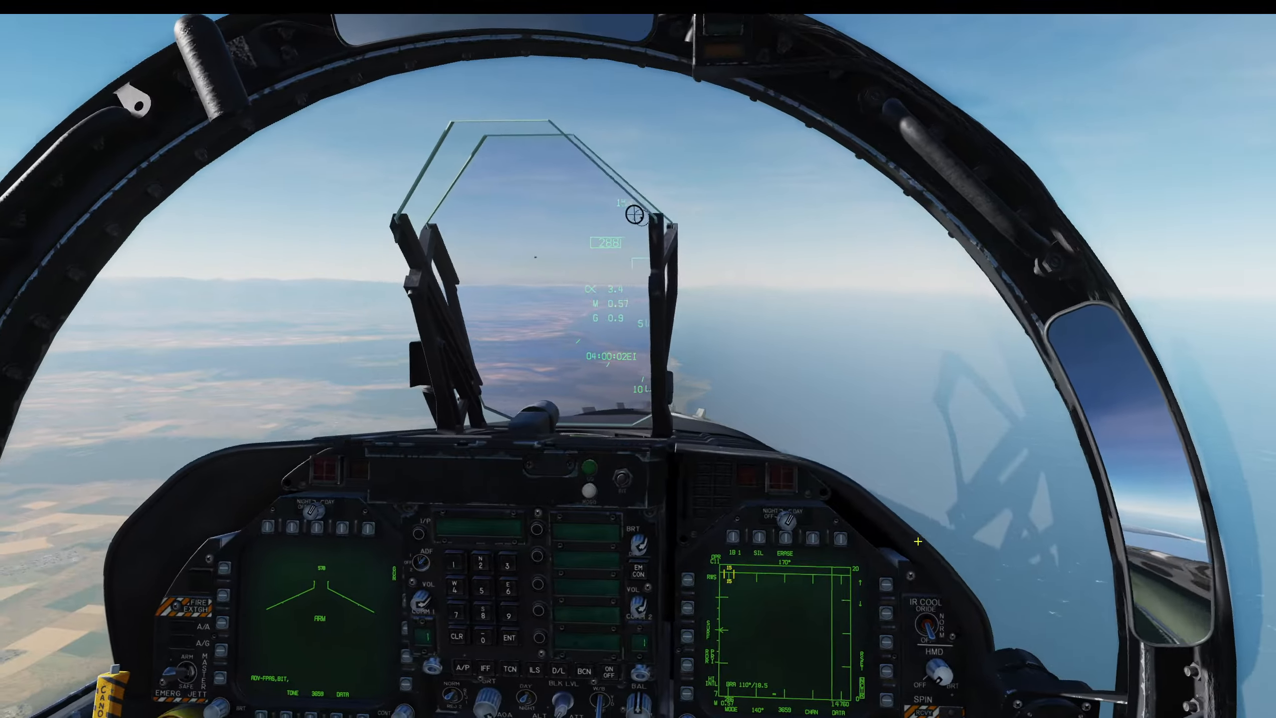
- Open the radio menu again and pick another F10 Other option for the JF-17 flight
key(shift+d)
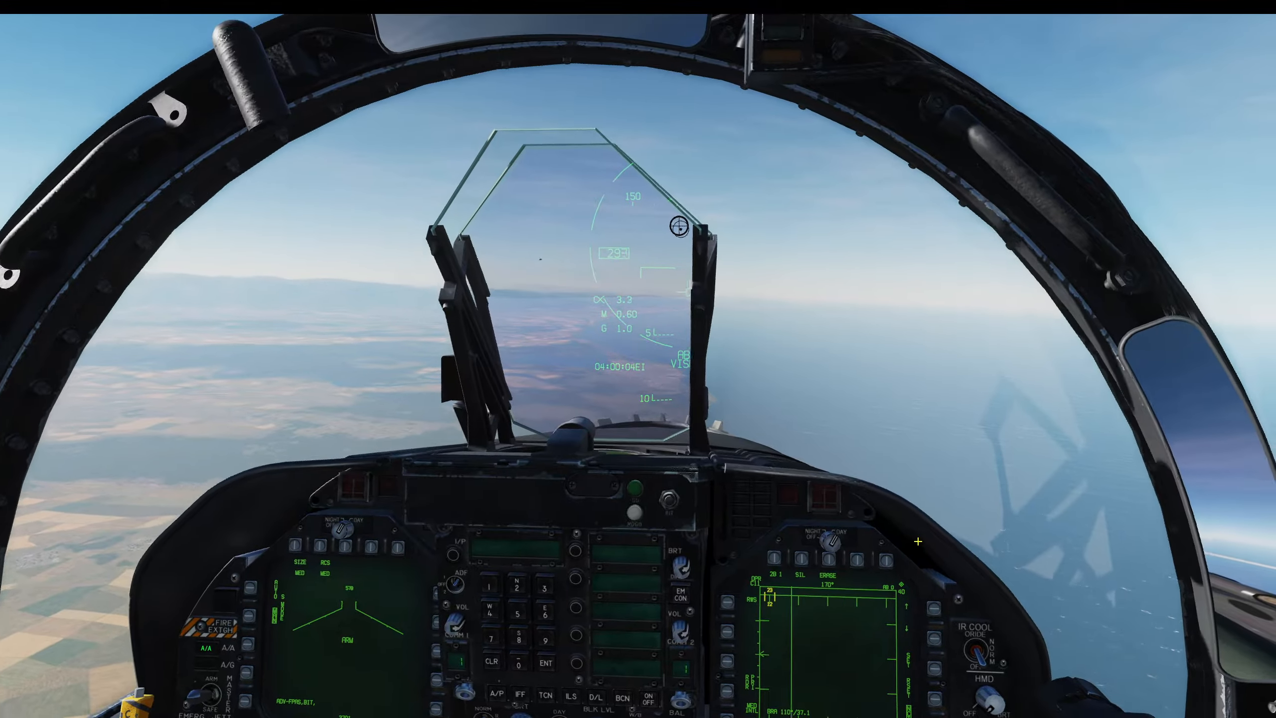
key(alt+semicolon)
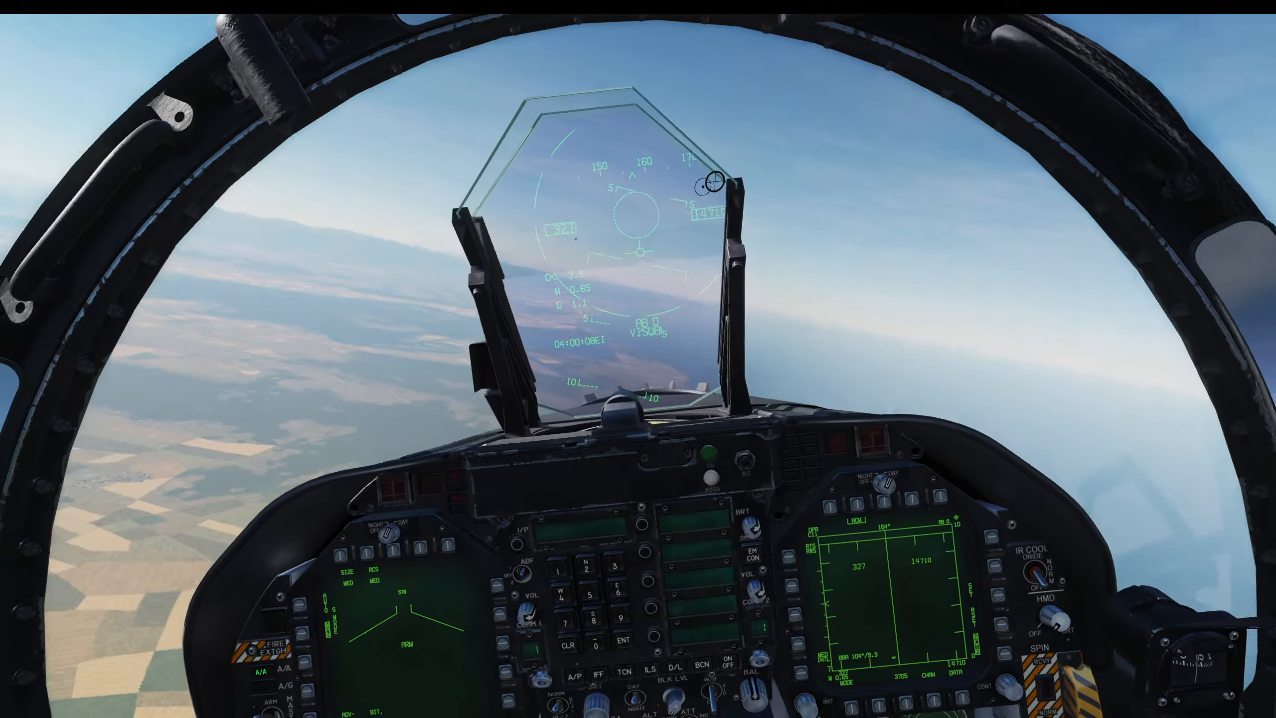
key(backslash)
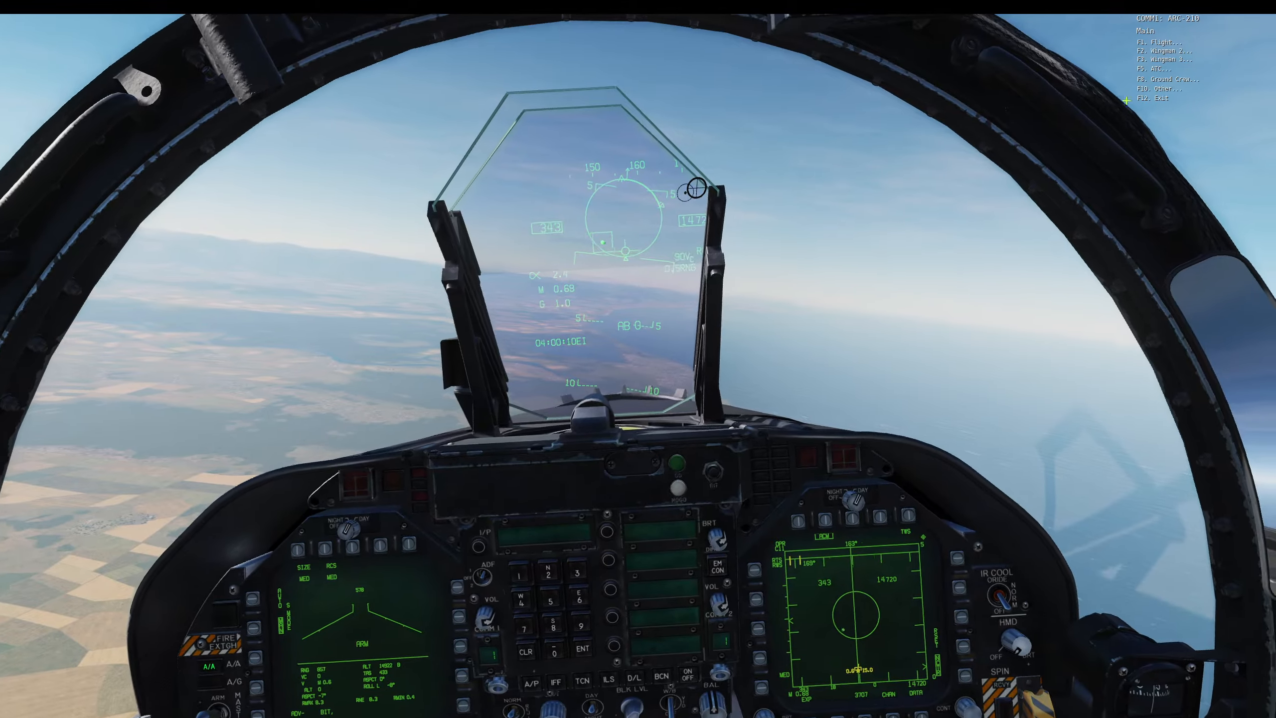
click(1157, 91)
click(1153, 44)
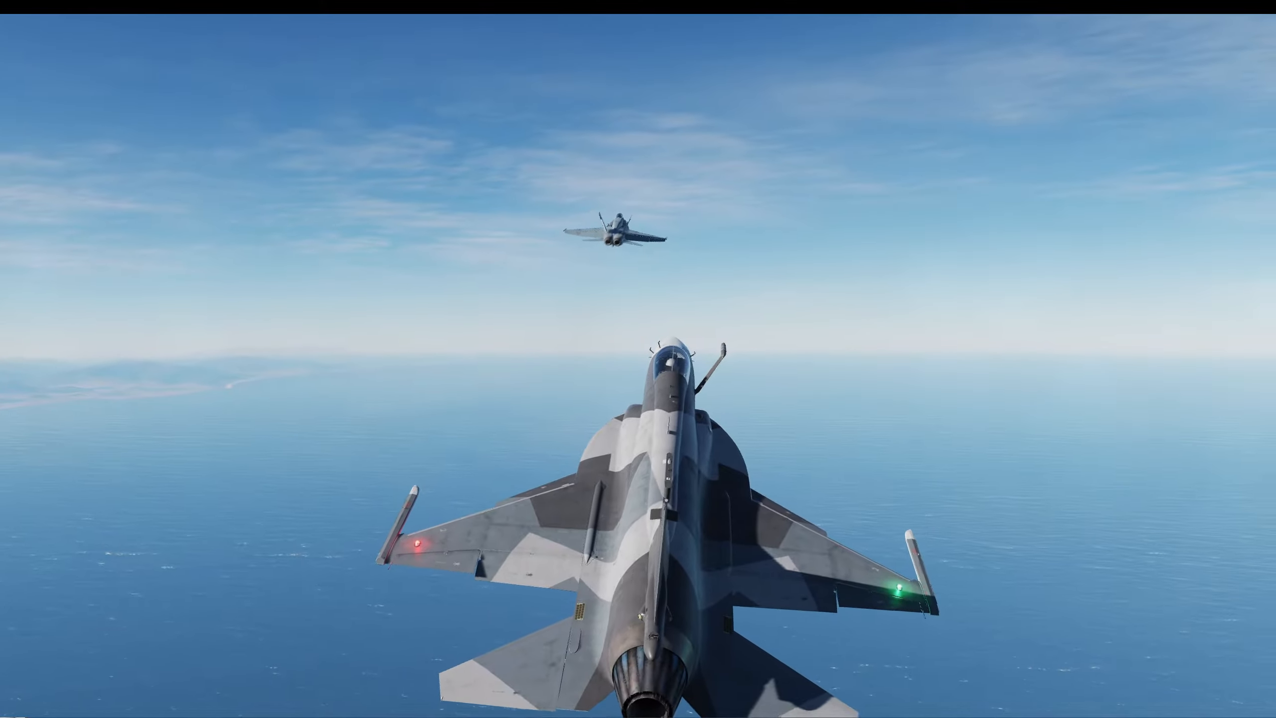
- Quit the running mission and return to the mission editor
key(Escape)
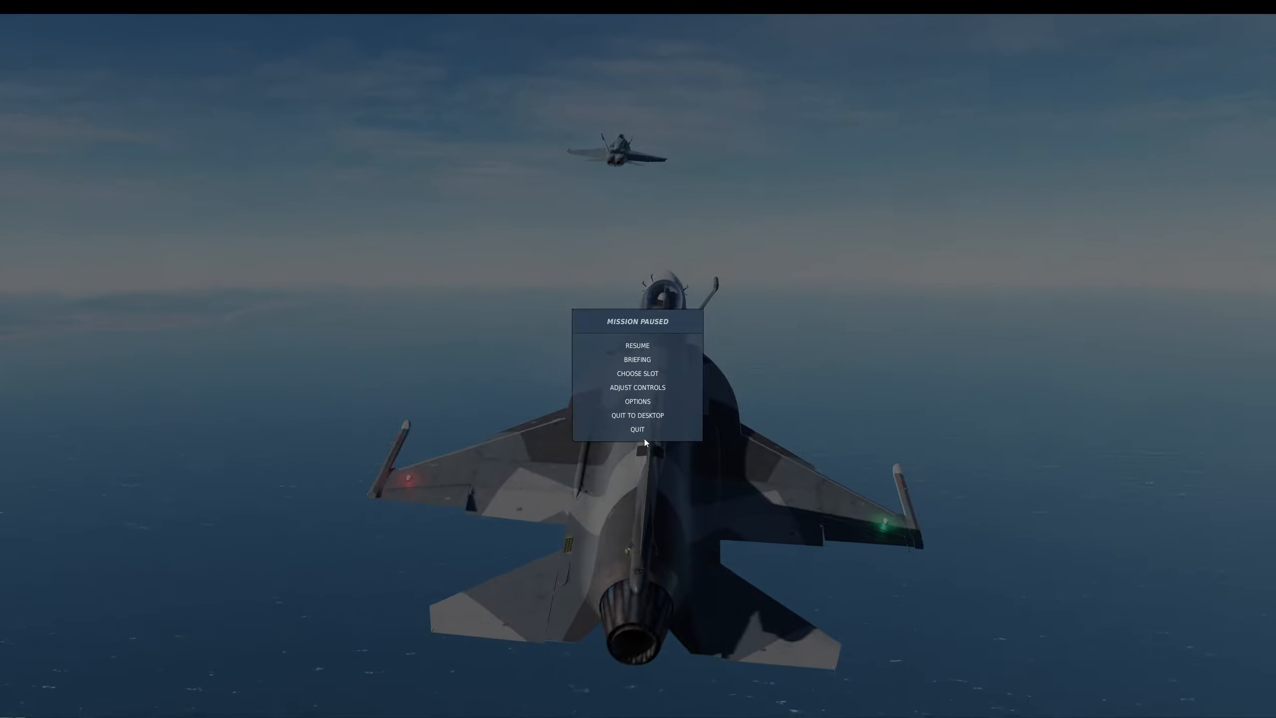
click(639, 346)
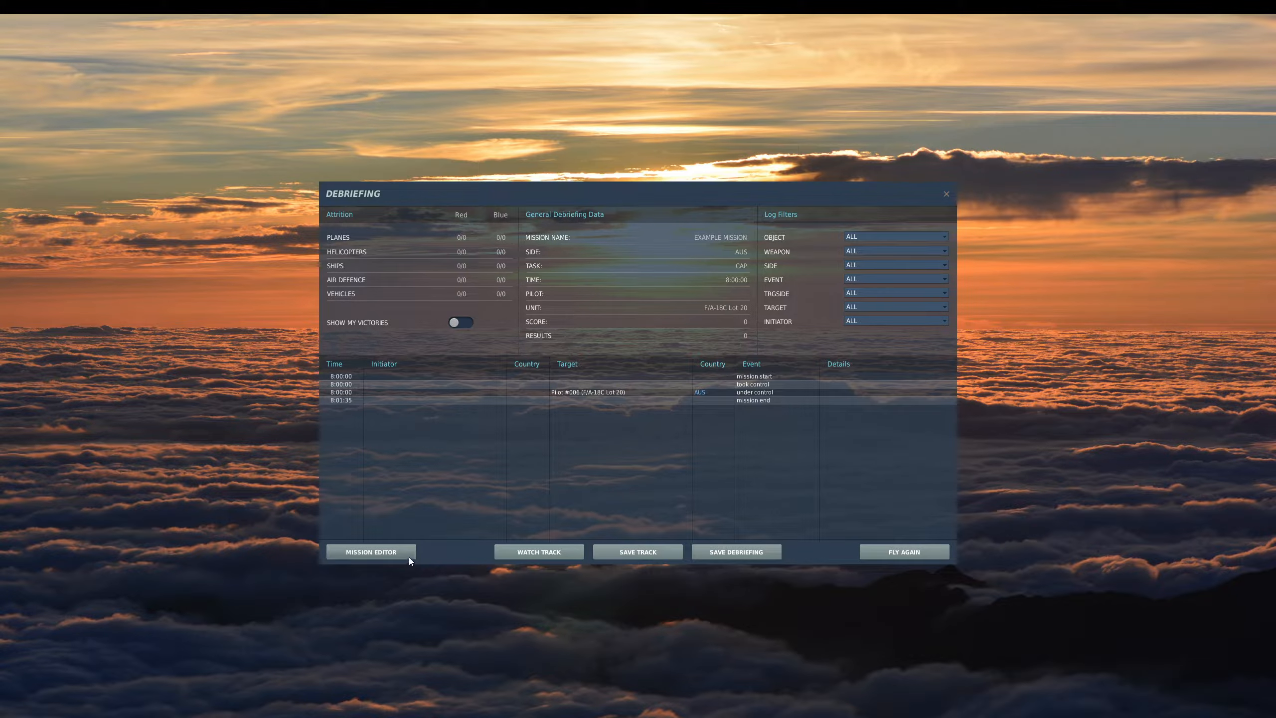
click(408, 556)
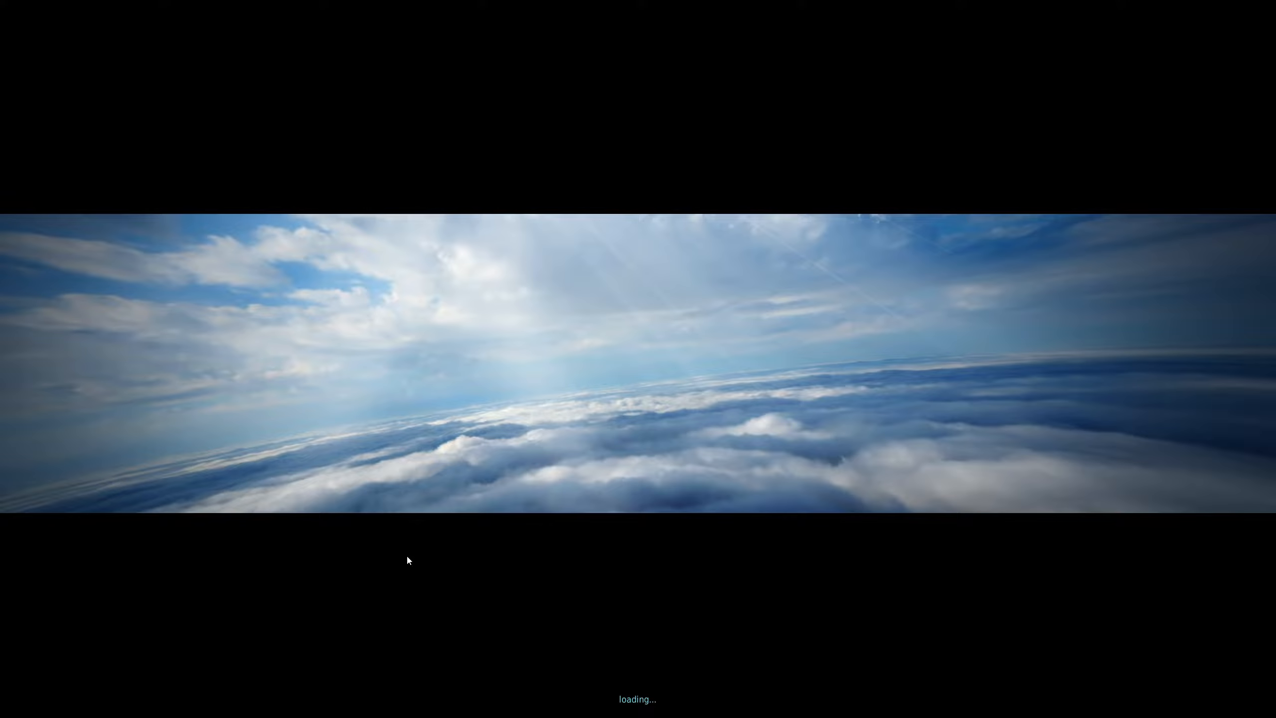
- Place a Russian APC BTR-80 ground vehicle group north of Senaki-Kolkhi near Tsaishi
scroll(572, 545, down, 2)
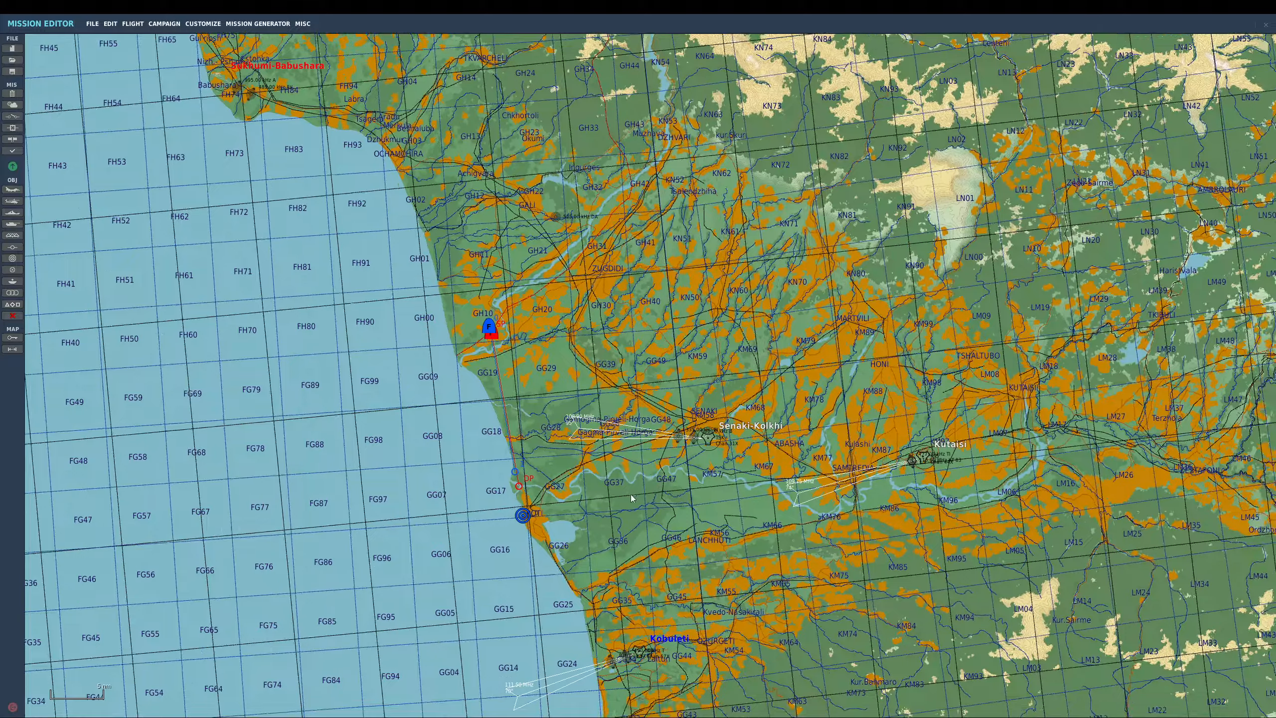
drag(614, 511, 565, 446)
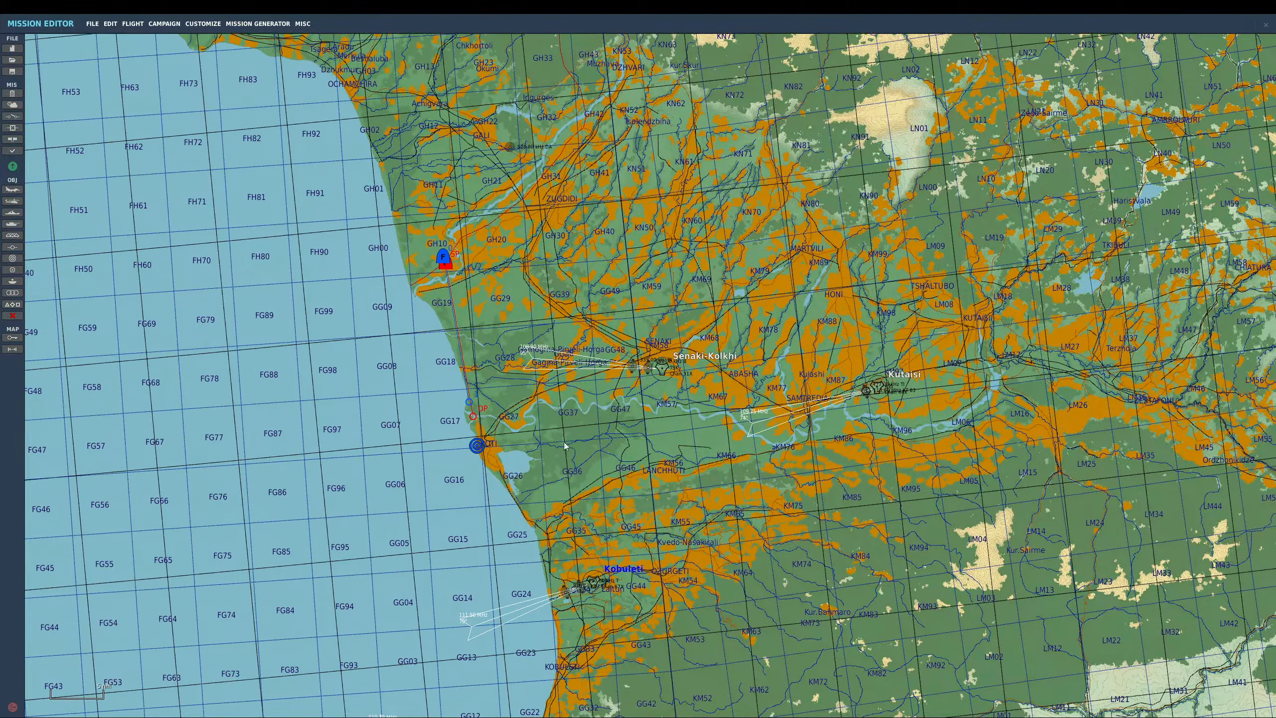
scroll(552, 405, up, 3)
scroll(460, 289, down, 3)
scroll(399, 195, up, 4)
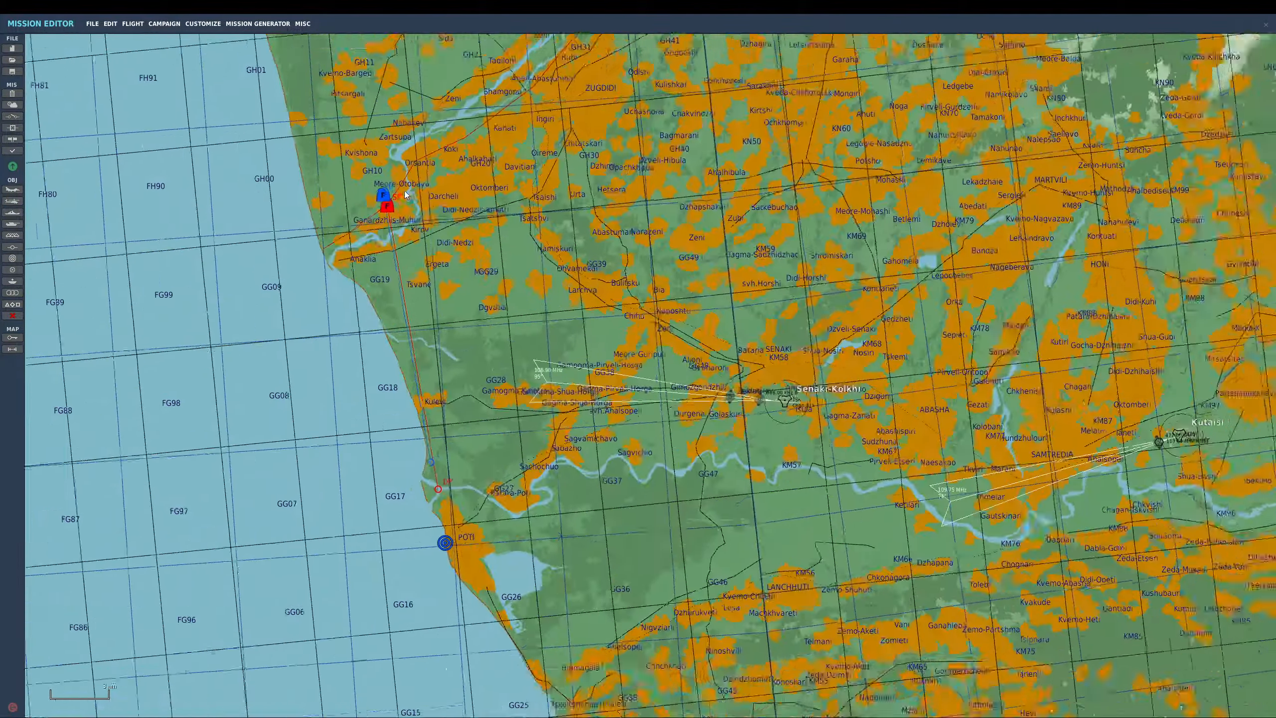
scroll(391, 208, up, 1)
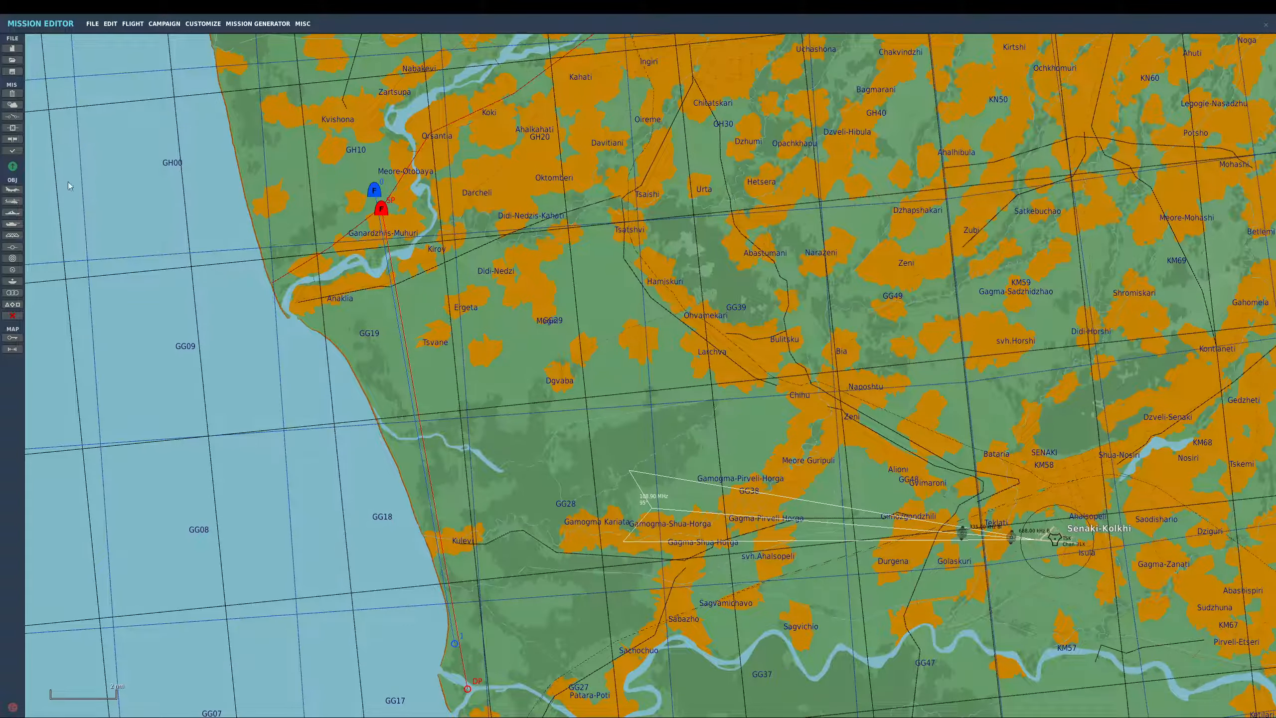
click(18, 224)
click(602, 278)
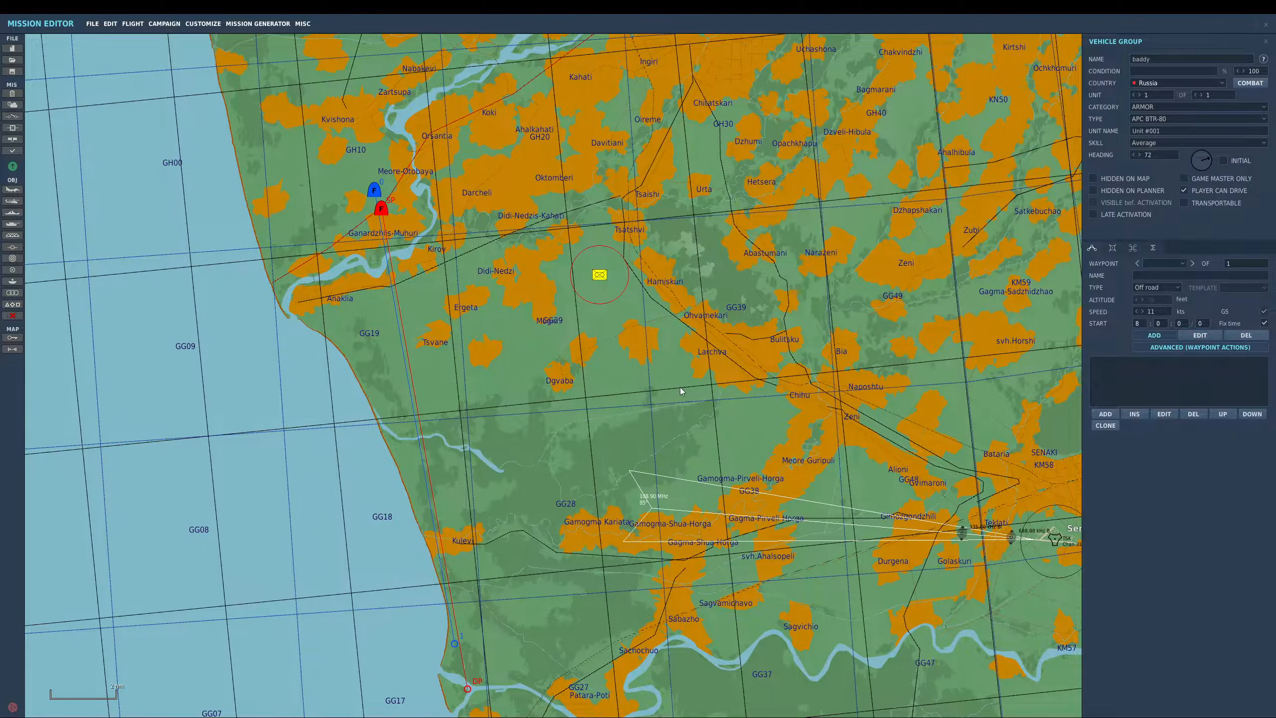
scroll(719, 220, up, 3)
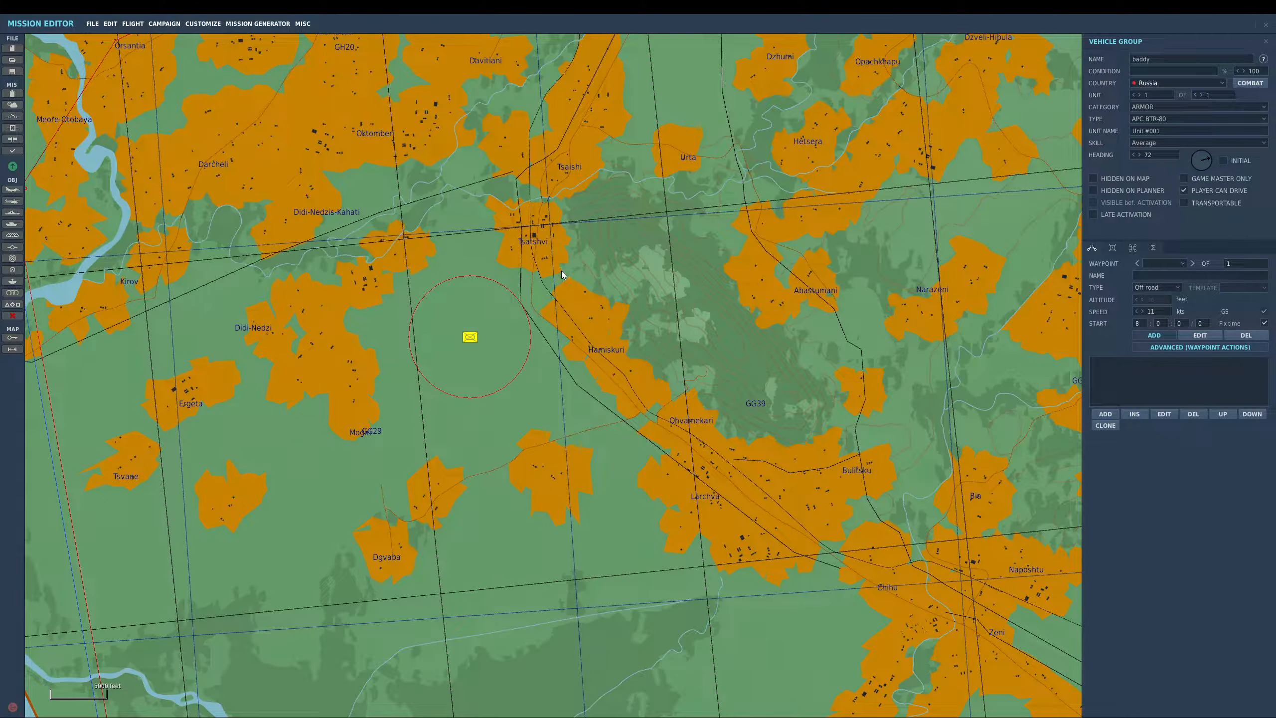
scroll(558, 272, down, 5)
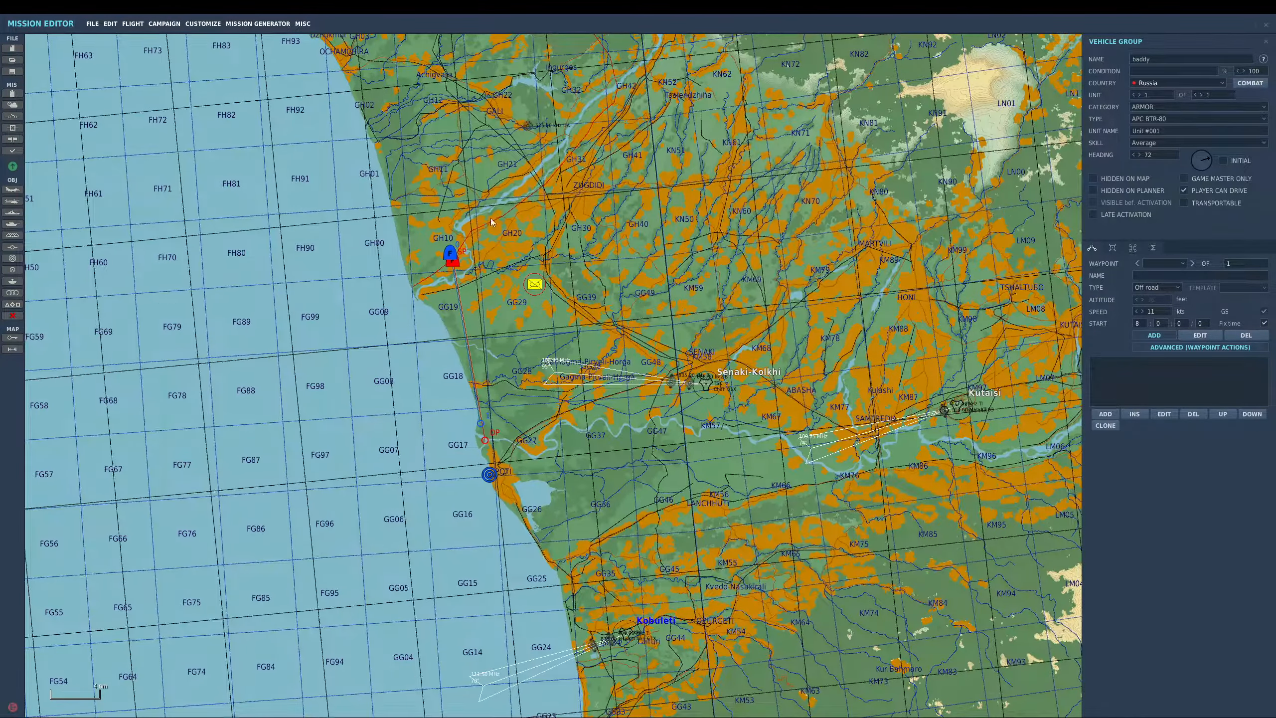
scroll(317, 164, down, 1)
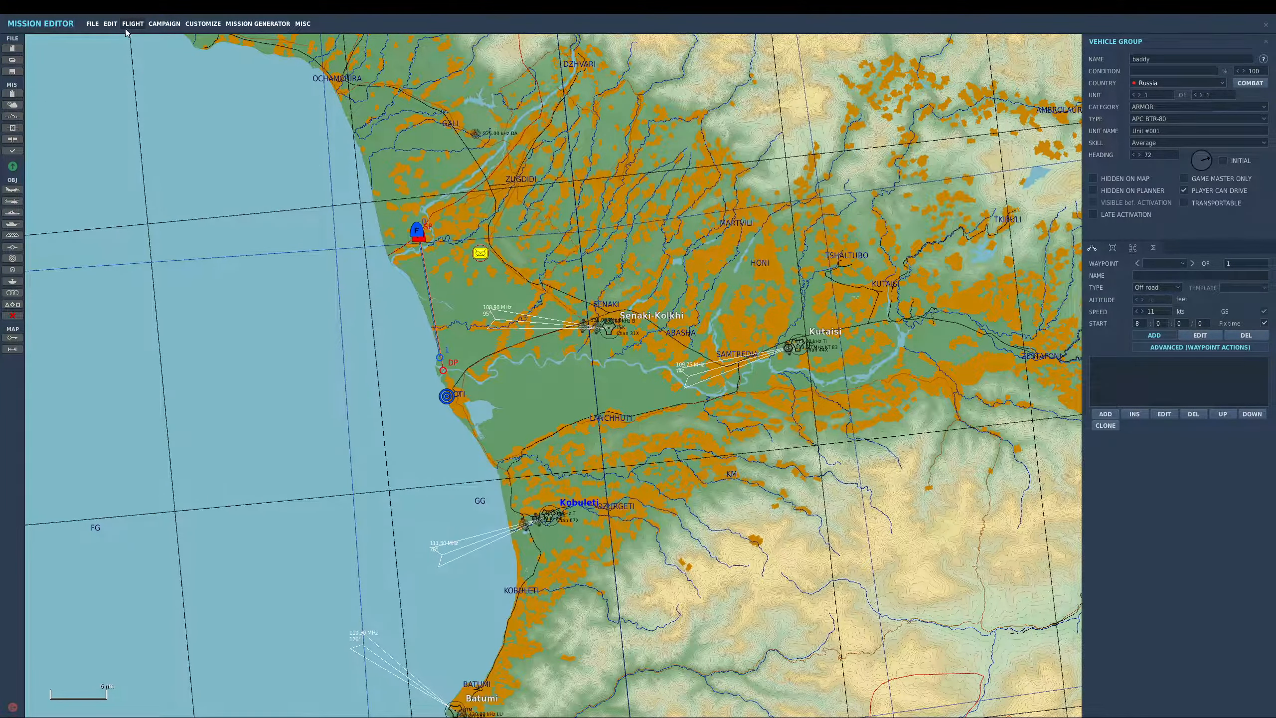